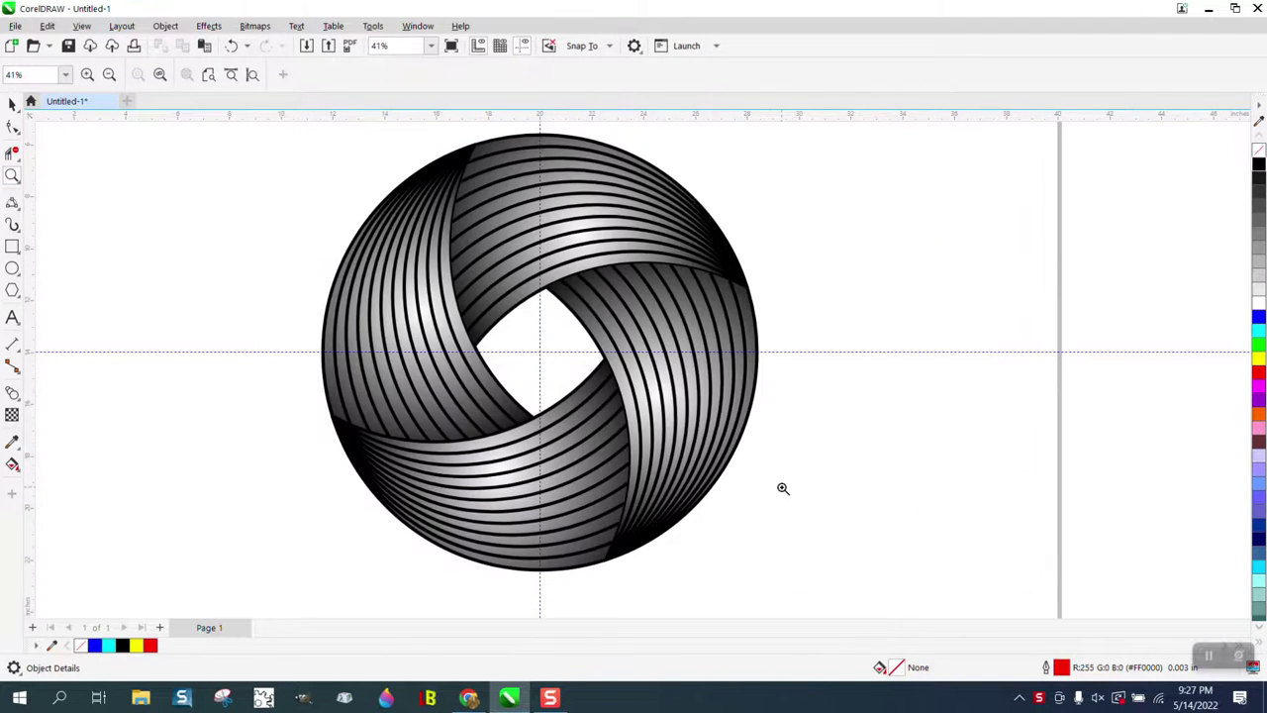
# Step: Move the reference knot logo right, off the page, and pick the Ellipse tool
pyautogui.scroll(-1, 604, 363)
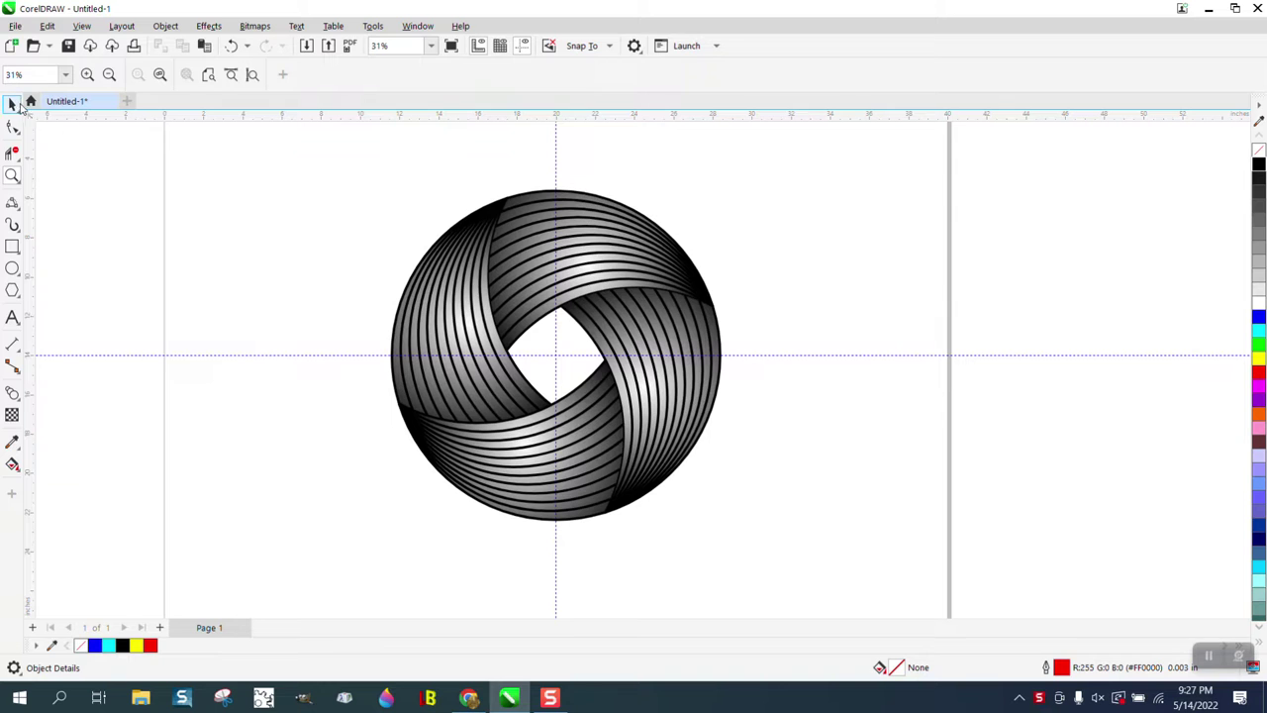
pyautogui.click(13, 105)
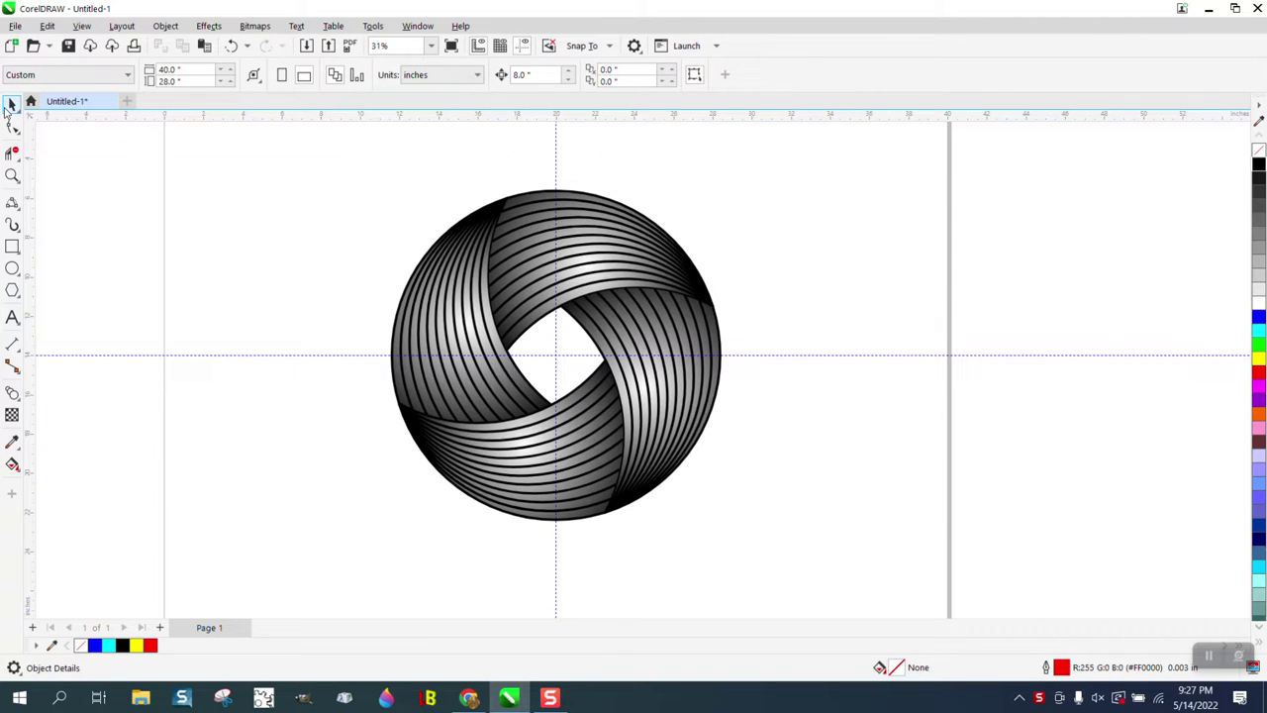
pyautogui.moveTo(291, 189); pyautogui.dragTo(797, 562)
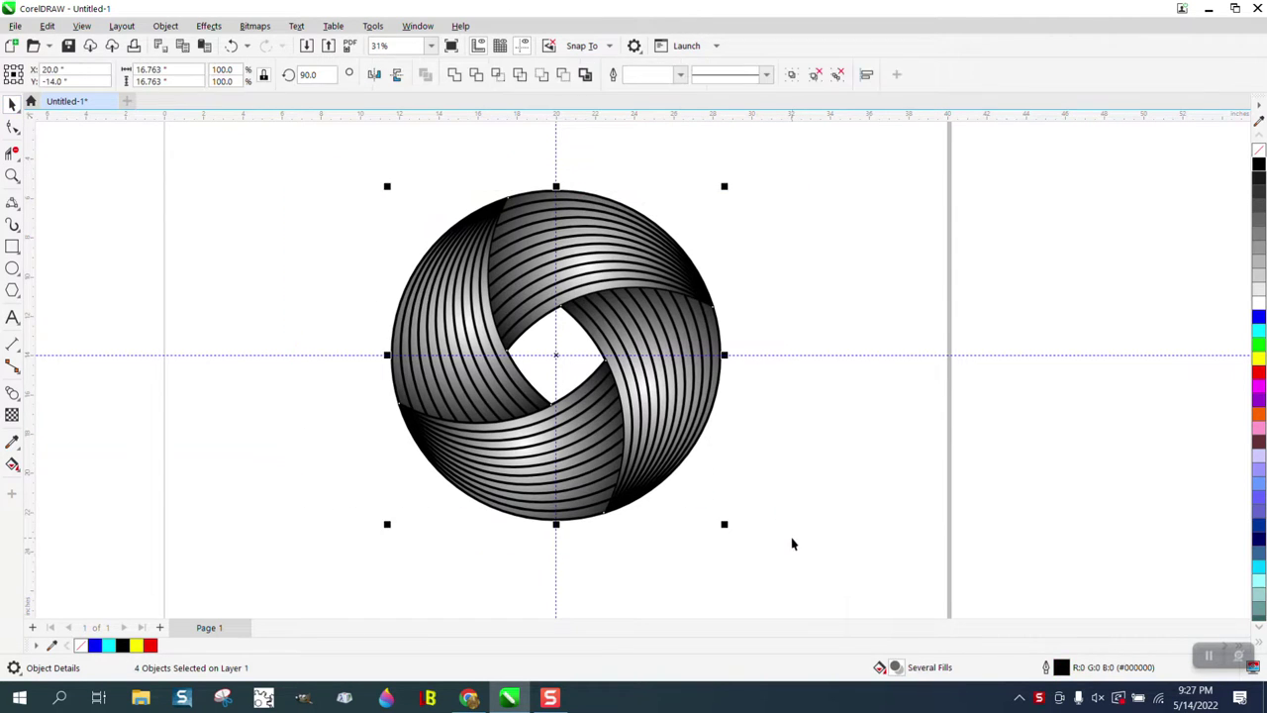
pyautogui.press('Right')
pyautogui.press('Right')
pyautogui.press('Right')
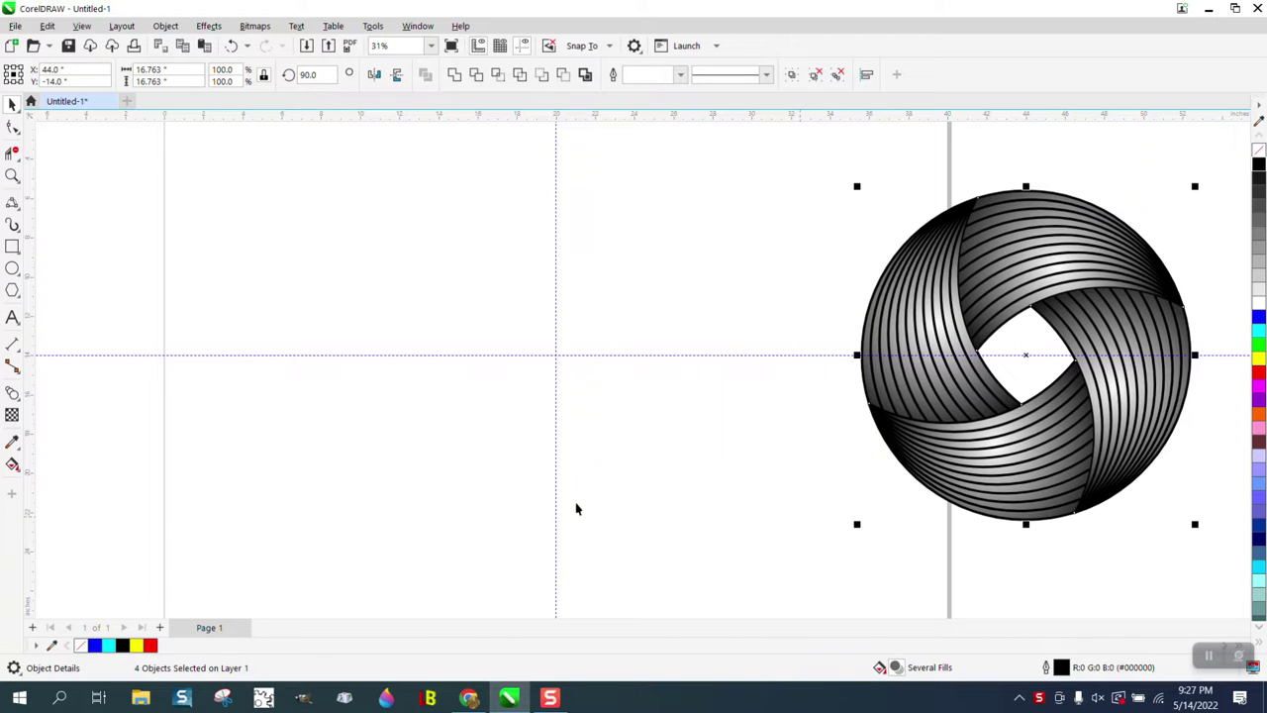
pyautogui.click(12, 269)
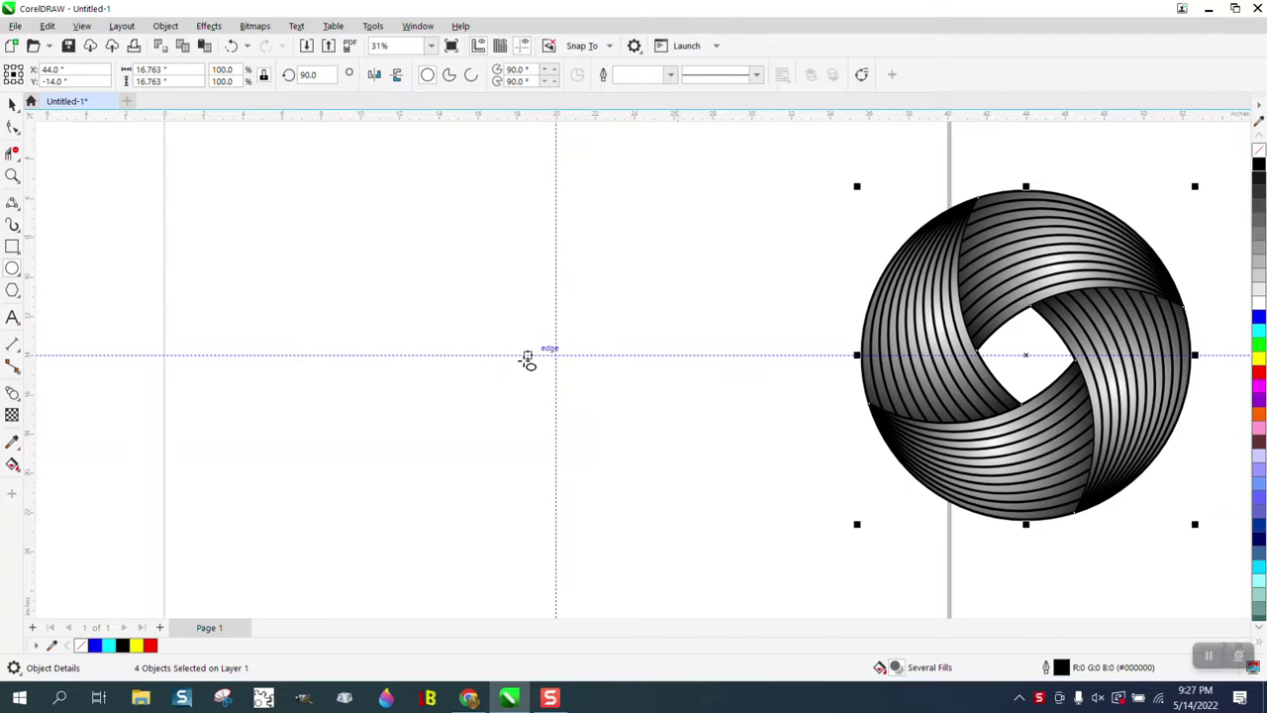
# Step: Draw a large circle centred on the page and place one offset copy down-right
pyautogui.moveTo(724, 202); pyautogui.dragTo(442, 483)
pyautogui.press('p')
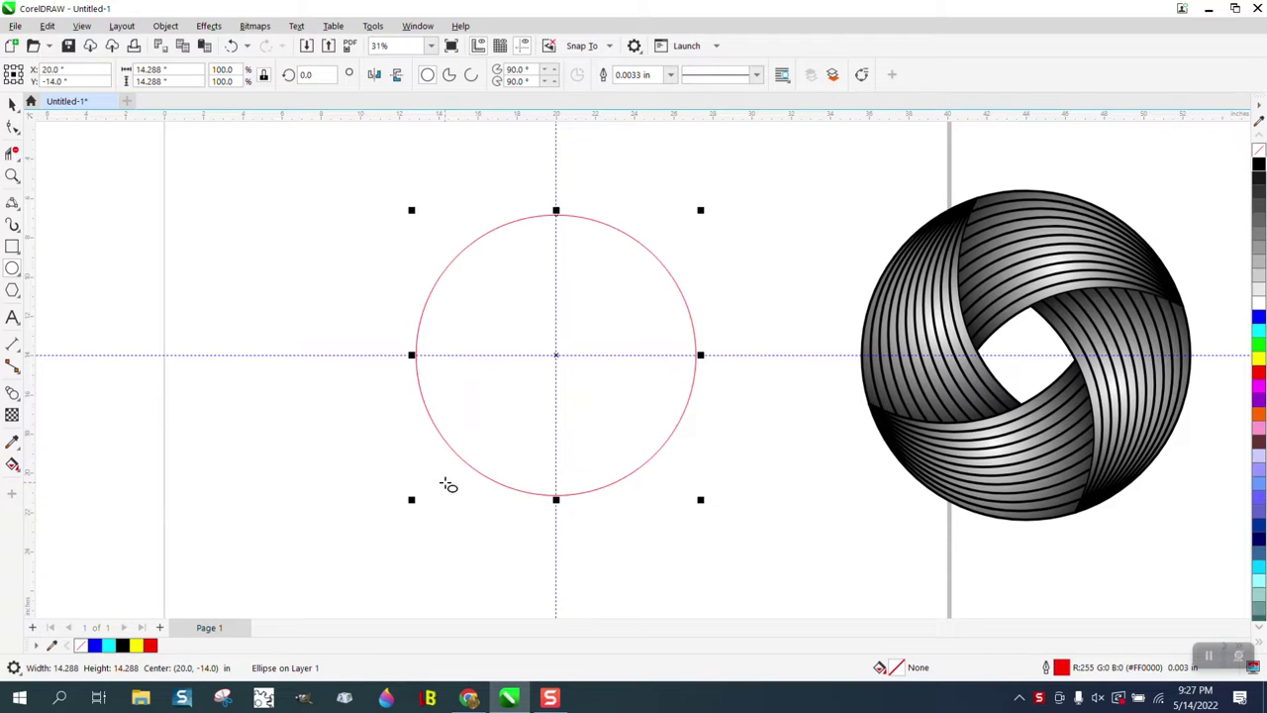
pyautogui.click(13, 105)
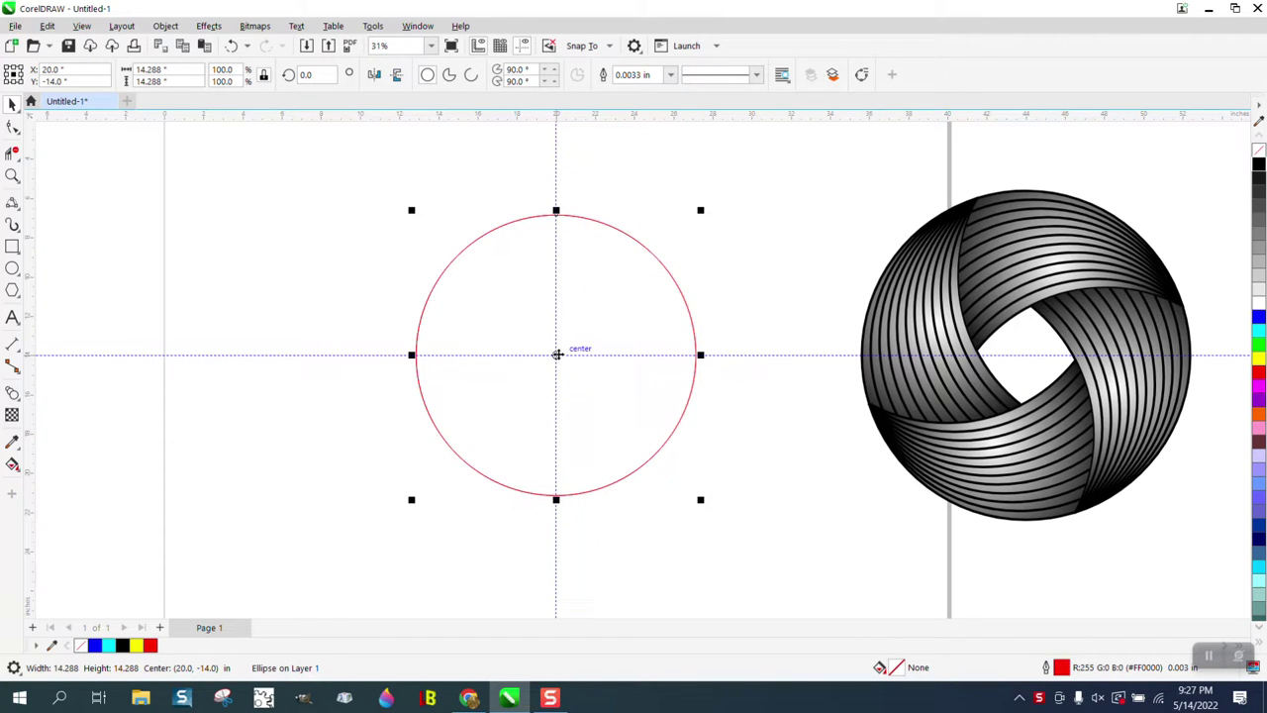
pyautogui.moveTo(558, 352); pyautogui.dragTo(623, 424)
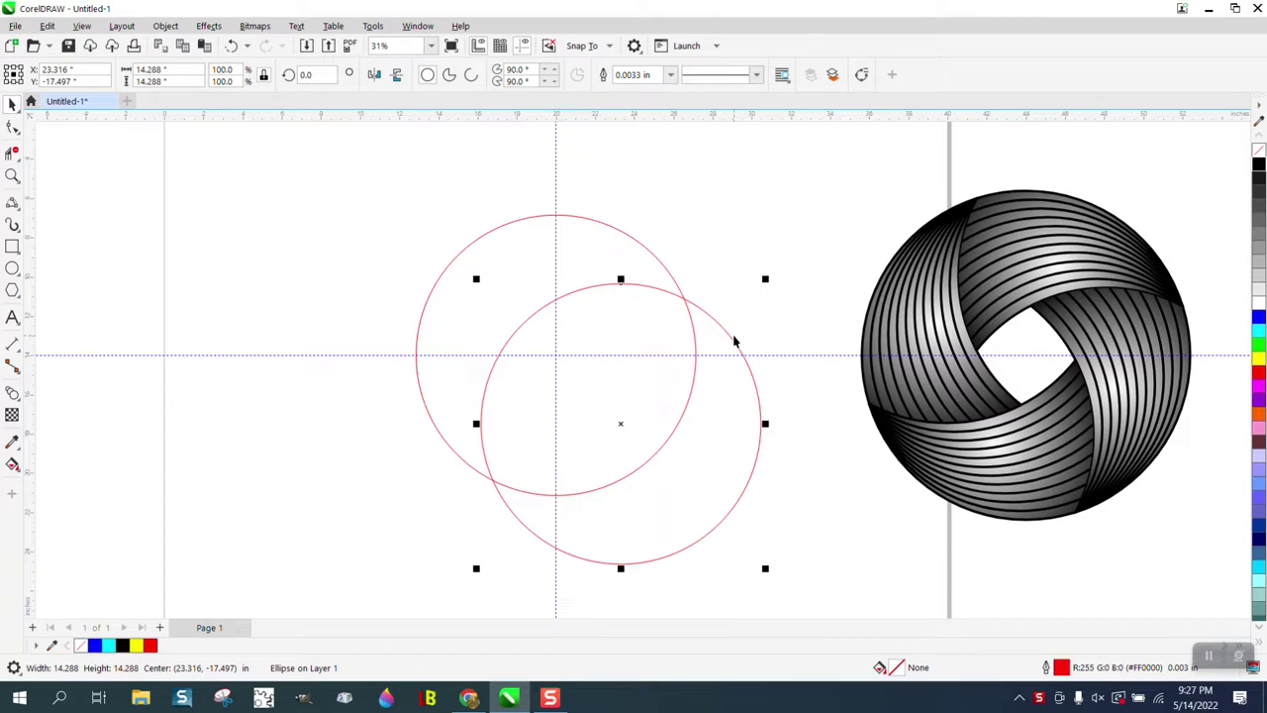
pyautogui.hotkey('ctrl', 'r')
pyautogui.press('Delete')
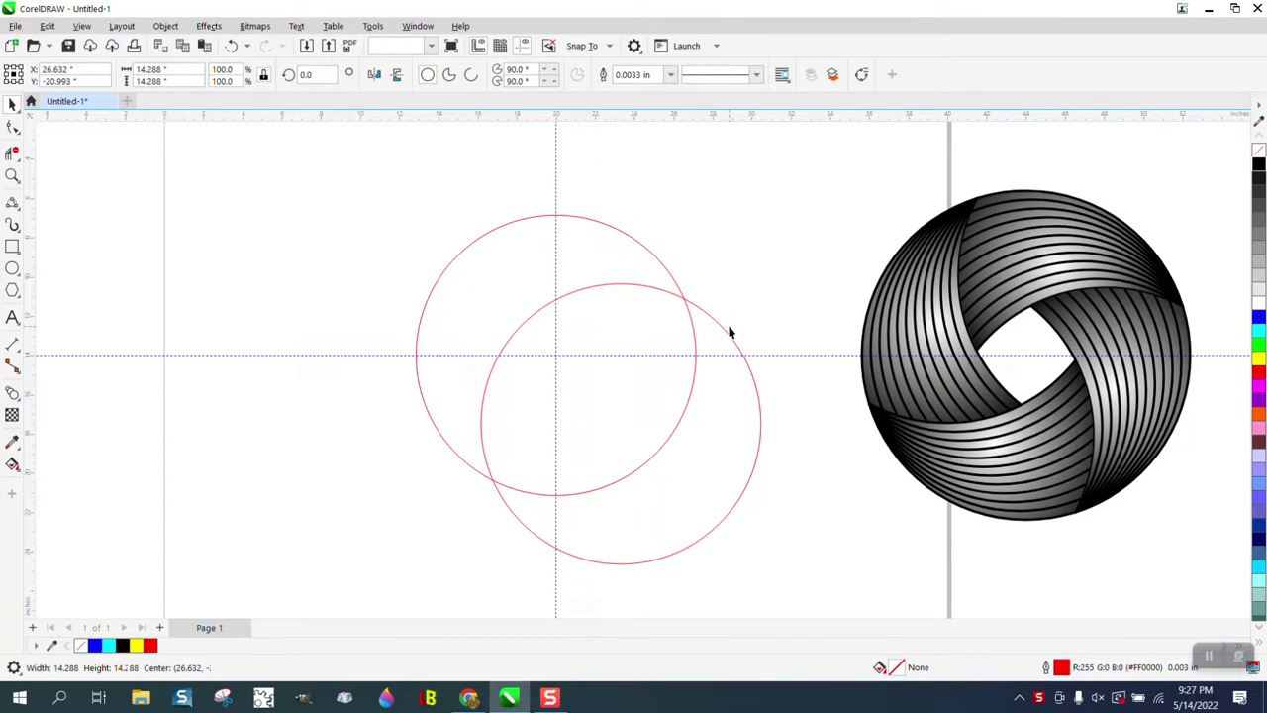
# Step: Make a copy of the offset circle rotated 90° about the guide intersection
pyautogui.click(729, 335)
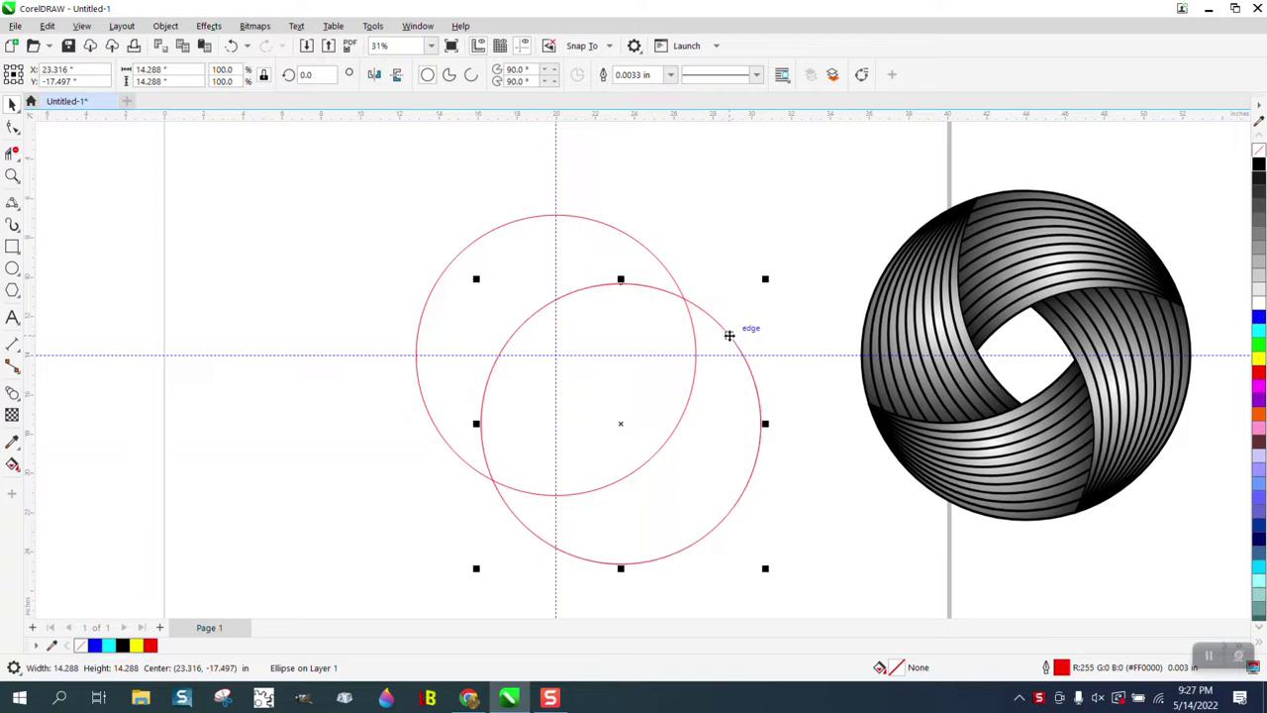
pyautogui.click(621, 428)
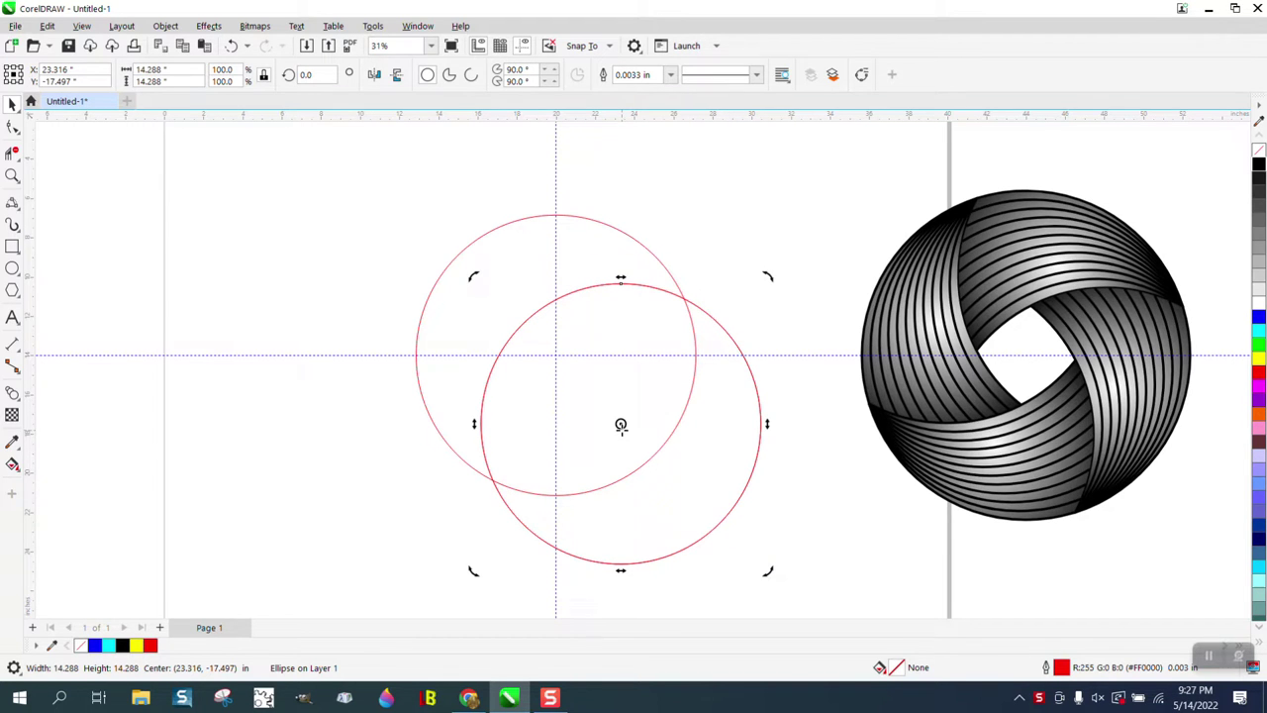
pyautogui.moveTo(621, 425); pyautogui.dragTo(555, 354)
pyautogui.click(562, 297)
pyautogui.click(327, 75)
pyautogui.write('90')
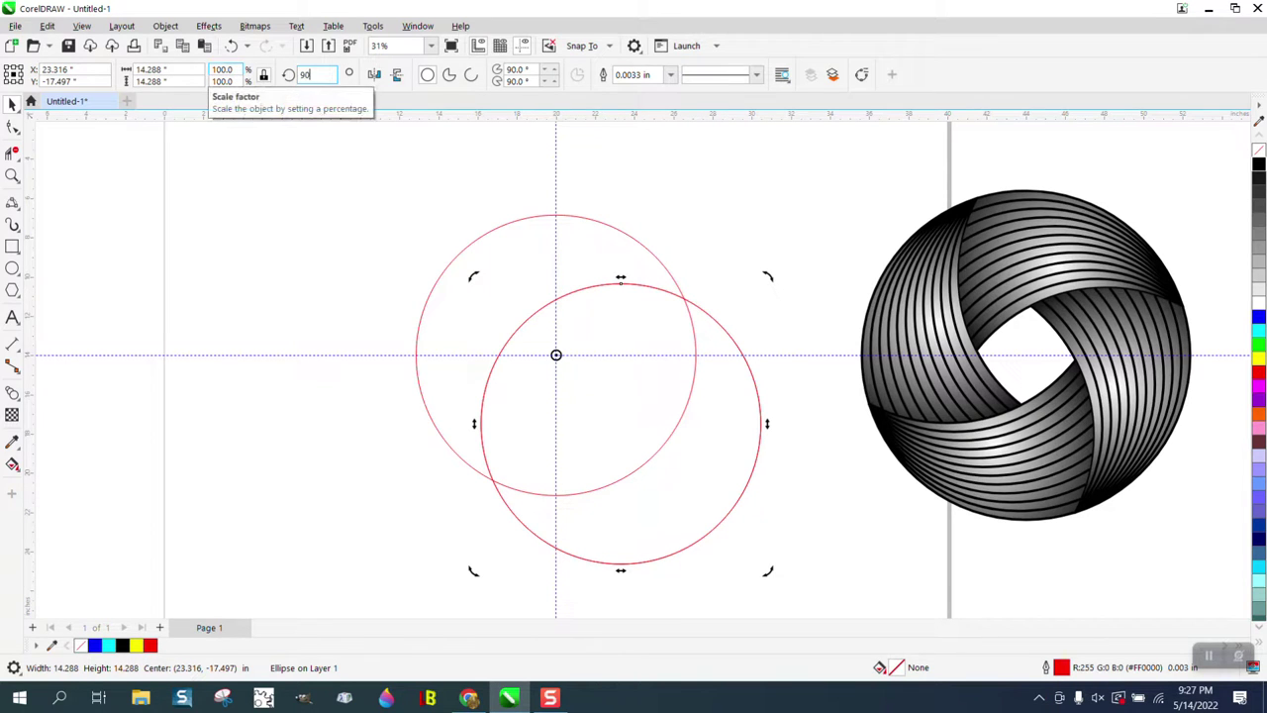
pyautogui.press('Return')
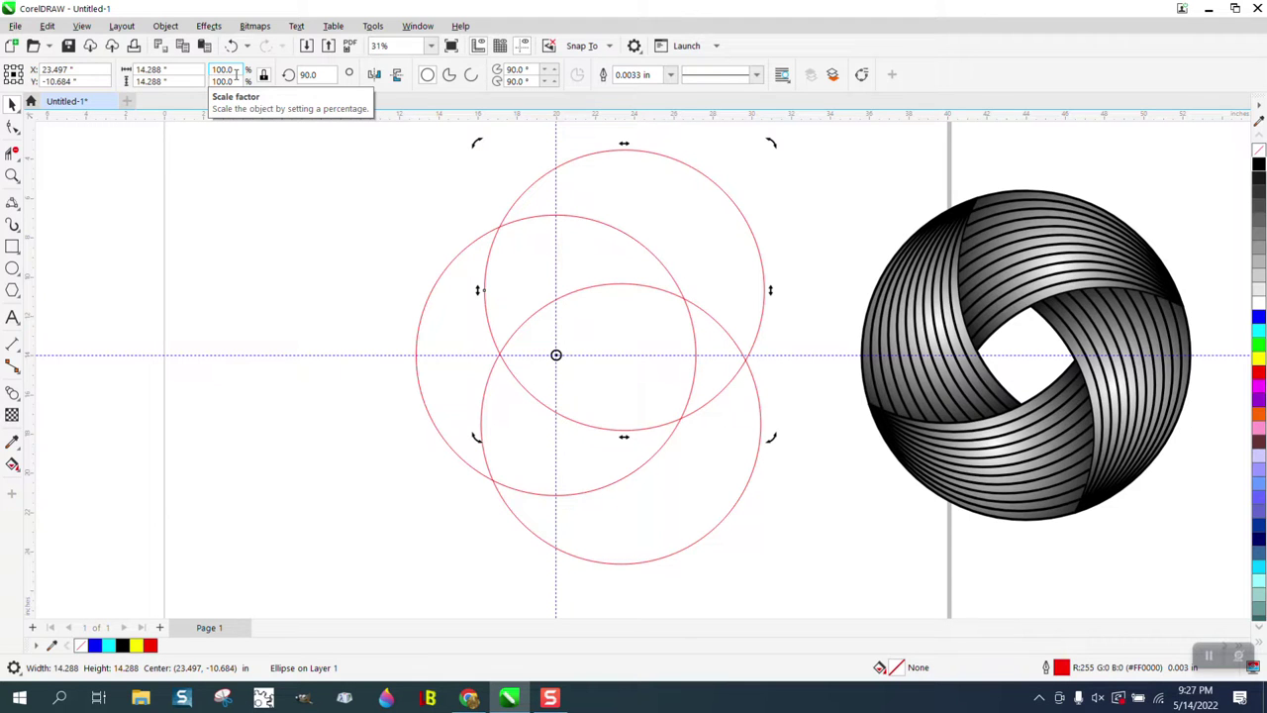
# Step: Shift the reference knot further to the right
pyautogui.scroll(-1, 524, 363)
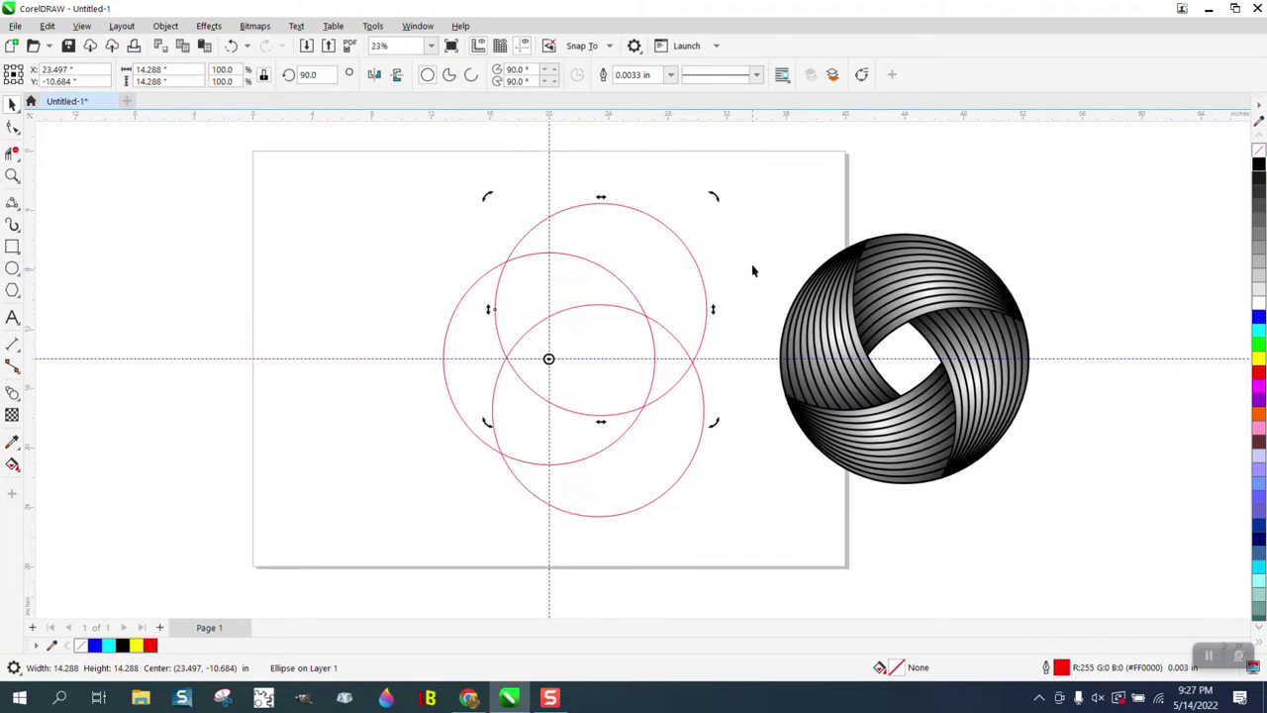
pyautogui.moveTo(1039, 493); pyautogui.dragTo(1109, 518)
pyautogui.press('Right')
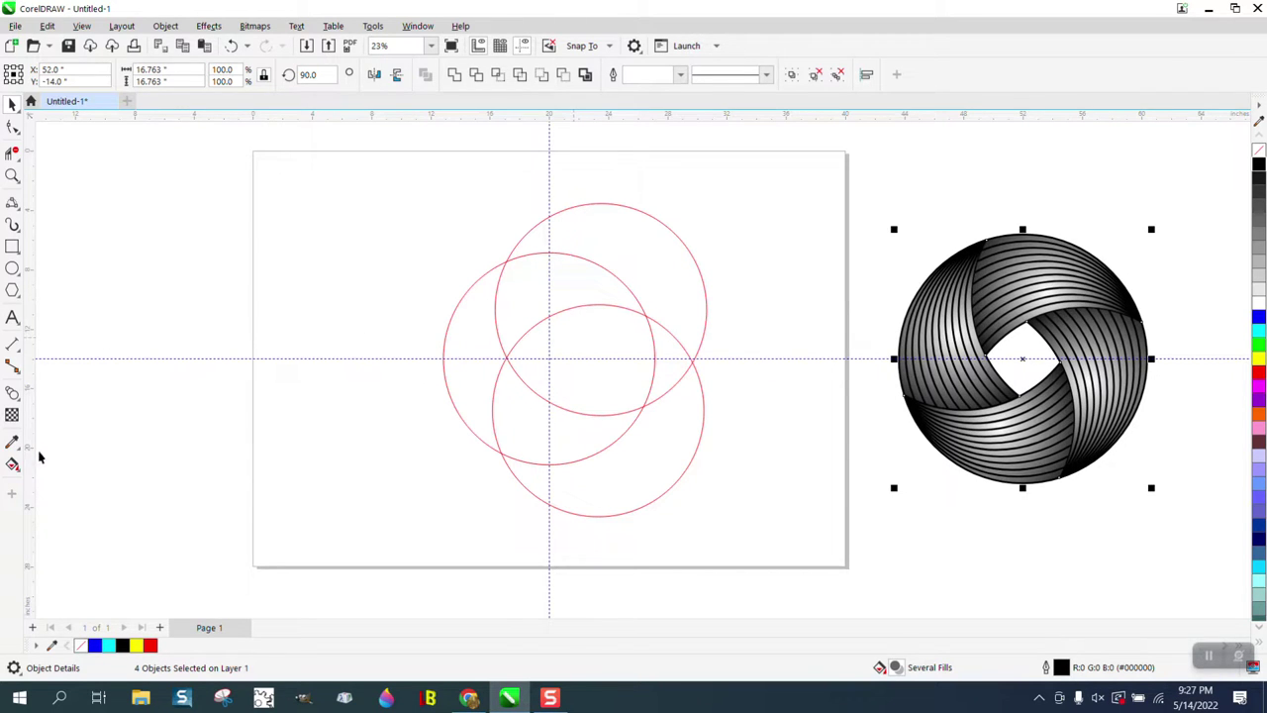
# Step: Smart Fill the lens between two circles blue and nudge it left
pyautogui.click(12, 466)
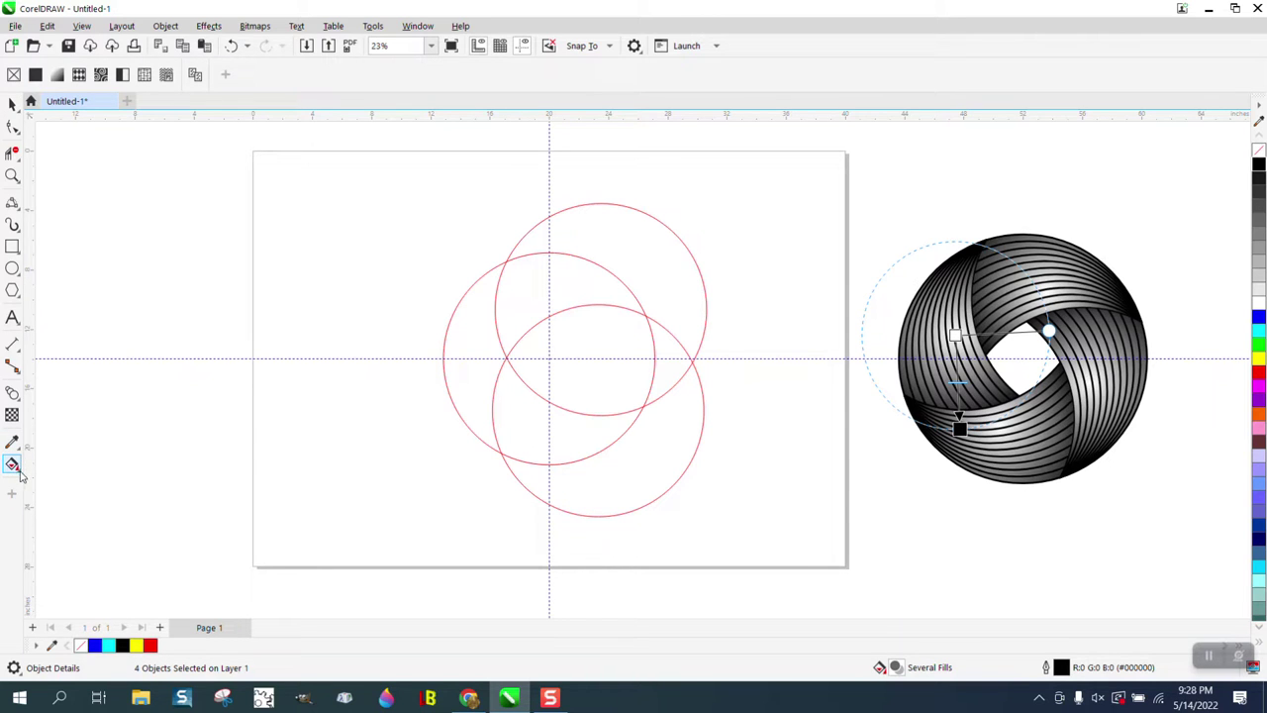
pyautogui.click(20, 473)
pyautogui.click(55, 481)
pyautogui.click(555, 289)
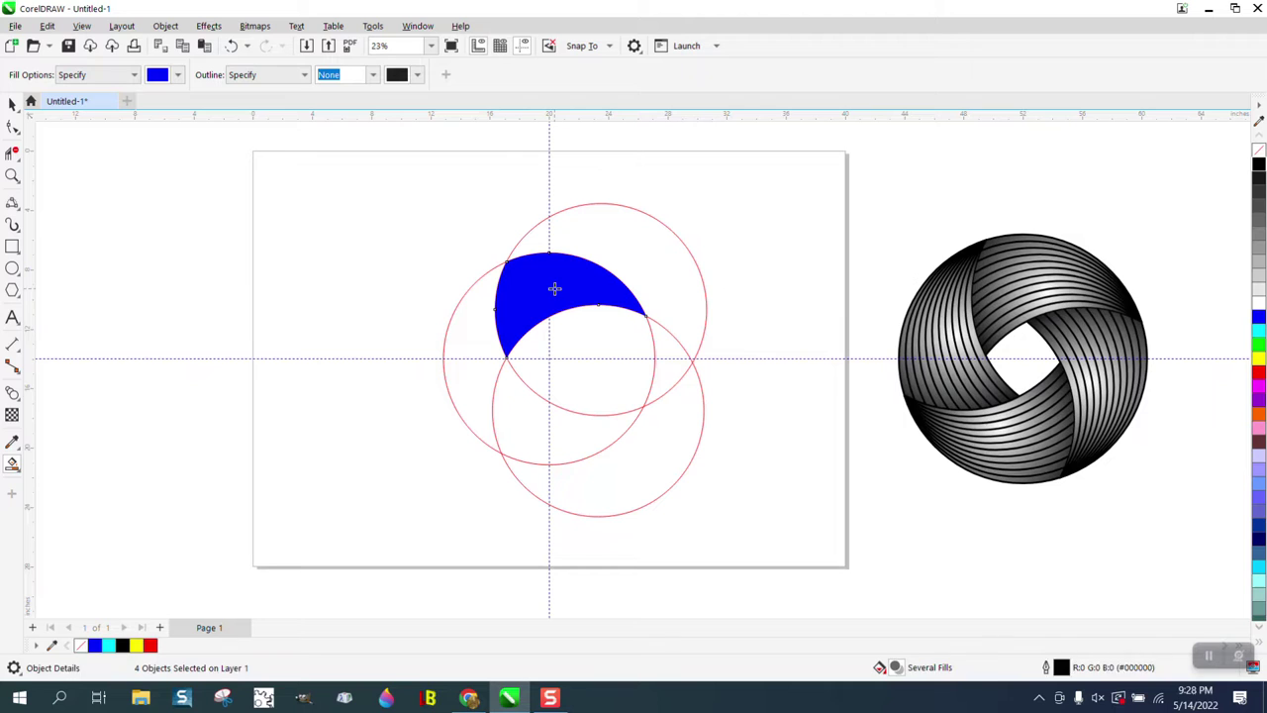
pyautogui.press('Left')
pyautogui.press('Left')
pyautogui.press('Left')
pyautogui.press('Left')
pyautogui.press('Left')
pyautogui.press('Left')
pyautogui.press('Left')
pyautogui.press('Left')
pyautogui.press('Left')
pyautogui.press('Left')
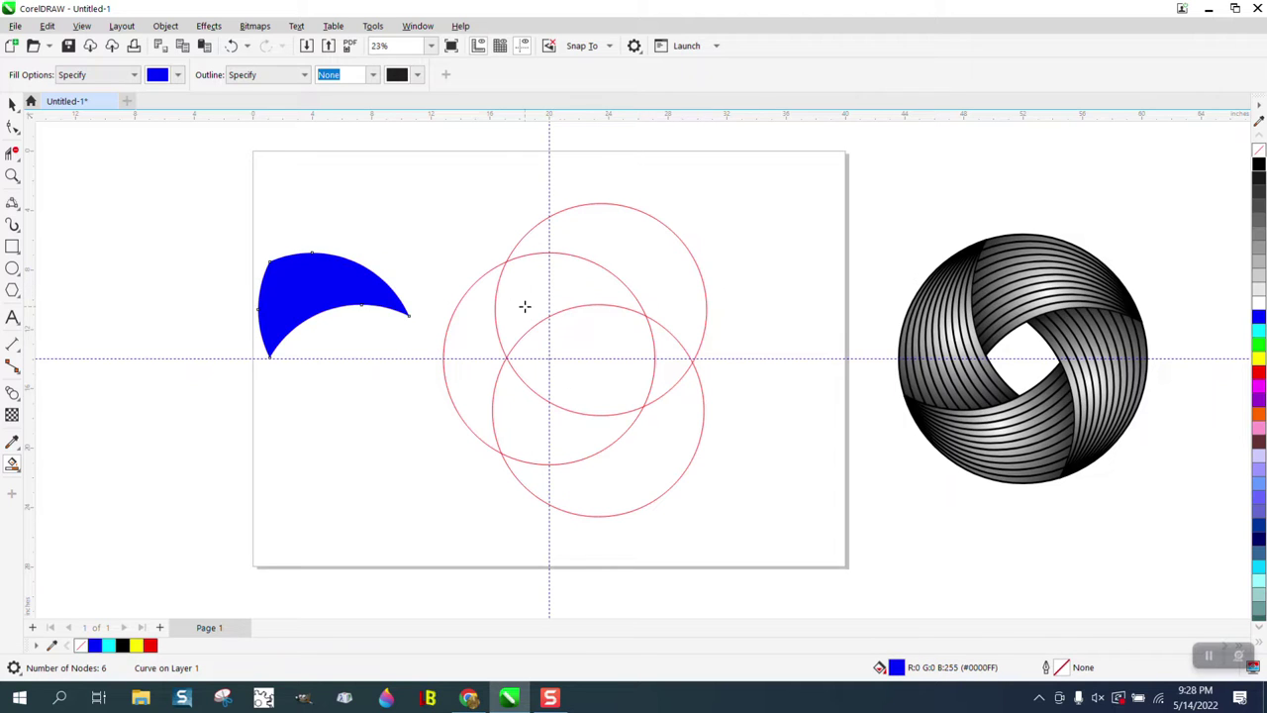
pyautogui.press('Left')
pyautogui.press('Left')
pyautogui.press('Left')
pyautogui.press('Left')
pyautogui.press('Left')
pyautogui.press('Left')
pyautogui.press('Left')
pyautogui.press('Left')
# Step: Smart Fill the crescent region blue and nudge it left and down
pyautogui.click(12, 153)
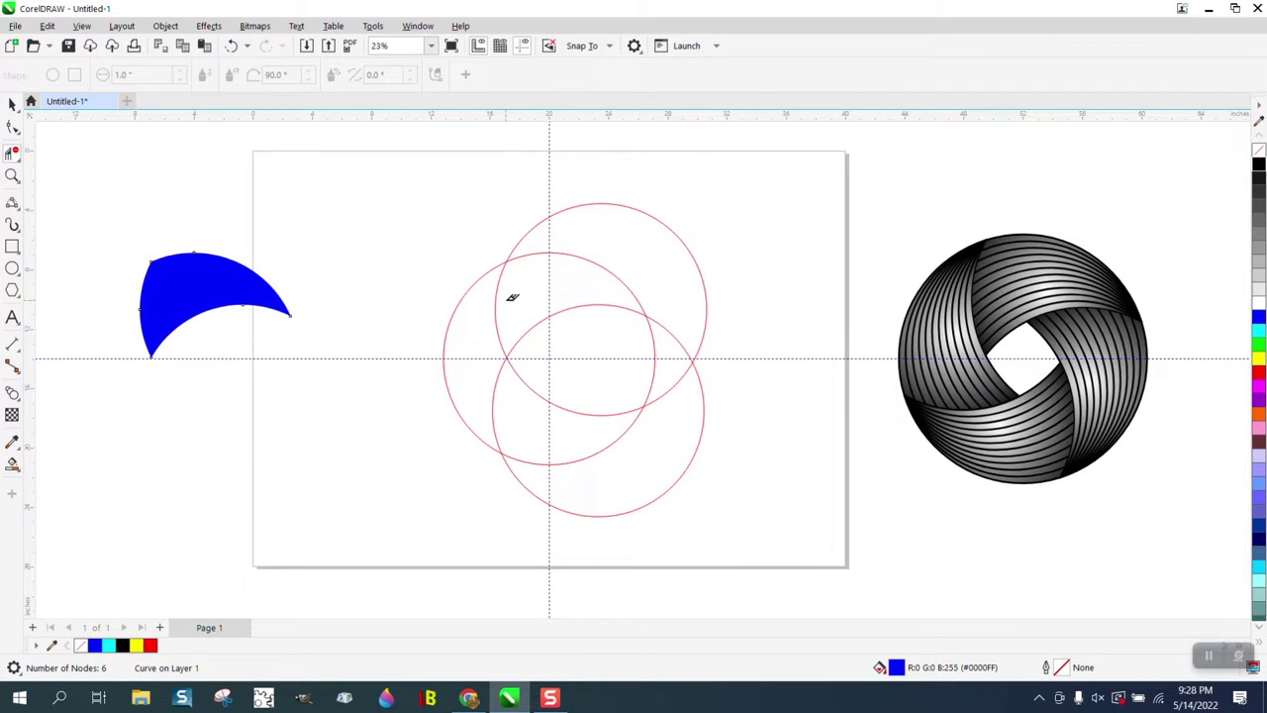
pyautogui.click(13, 465)
pyautogui.click(485, 329)
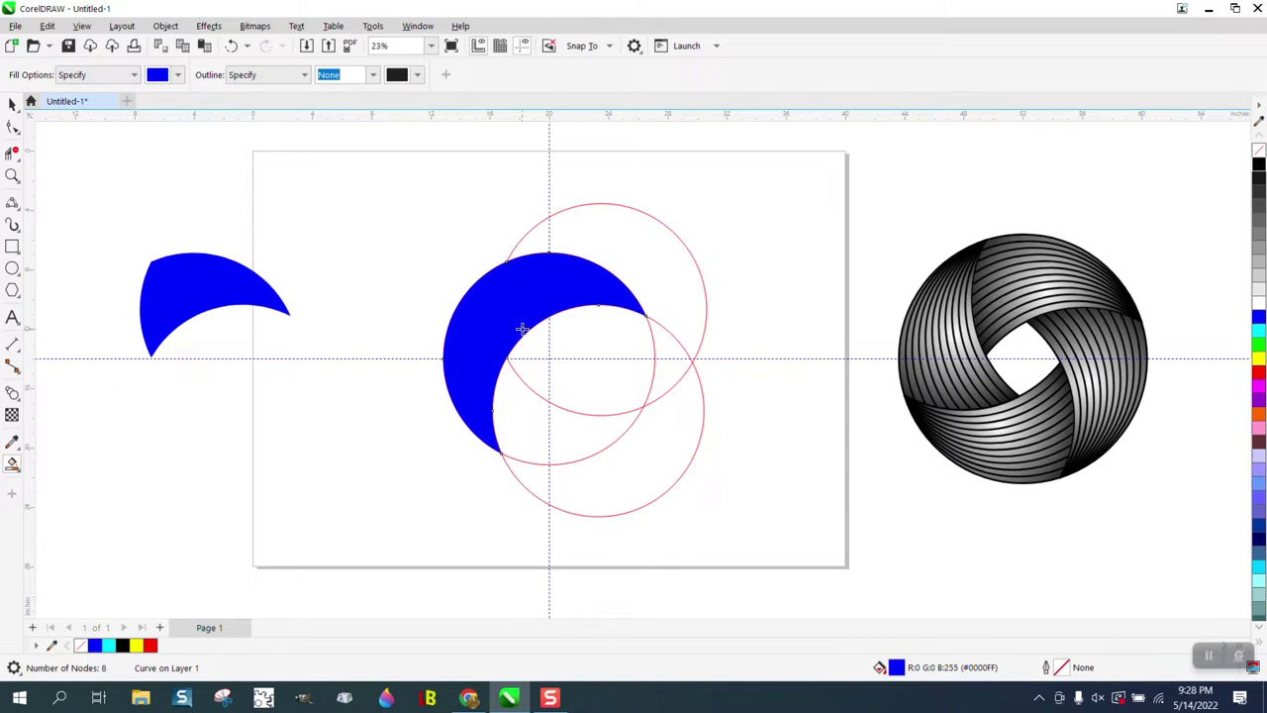
pyautogui.scroll(-2, 523, 329)
pyautogui.press('Left')
pyautogui.press('Left')
pyautogui.press('Left')
pyautogui.press('Left')
pyautogui.press('Left')
pyautogui.press('Left')
pyautogui.press('Left')
pyautogui.press('Left')
pyautogui.press('Left')
pyautogui.press('Left')
pyautogui.press('Left')
pyautogui.press('Left')
pyautogui.press('Left')
pyautogui.press('Left')
pyautogui.press('Left')
pyautogui.press('Left')
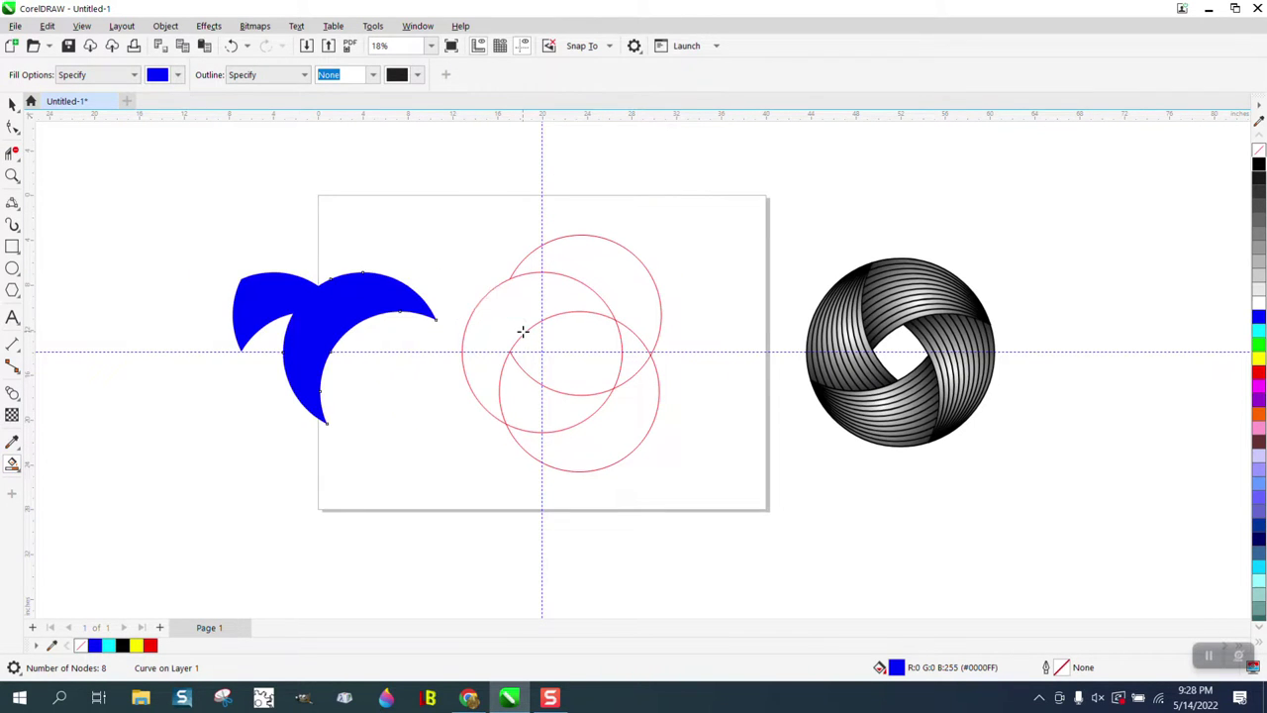
pyautogui.press('Down')
pyautogui.press('Down')
pyautogui.press('Down')
pyautogui.press('Down')
pyautogui.press('Down')
pyautogui.press('Down')
pyautogui.press('Down')
pyautogui.press('Down')
pyautogui.click(12, 105)
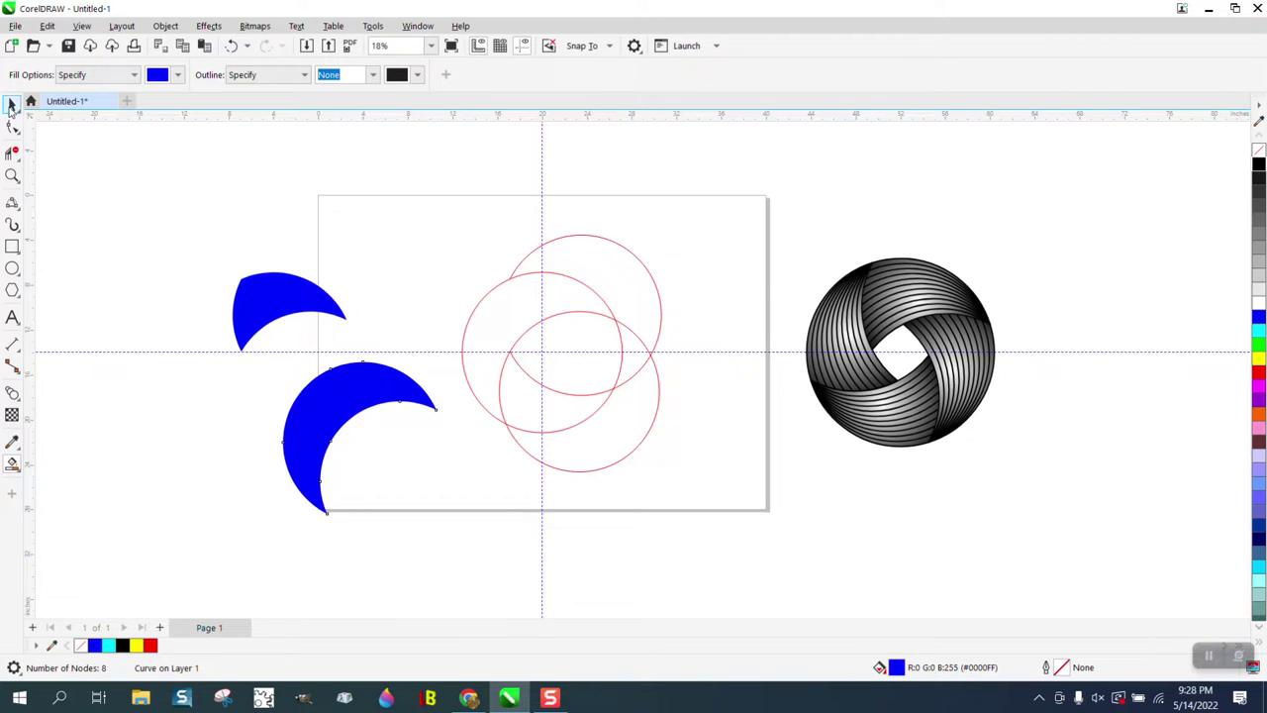
# Step: Delete the three red circles and move the lower blue crescent to the page centre
pyautogui.moveTo(448, 198); pyautogui.dragTo(701, 498)
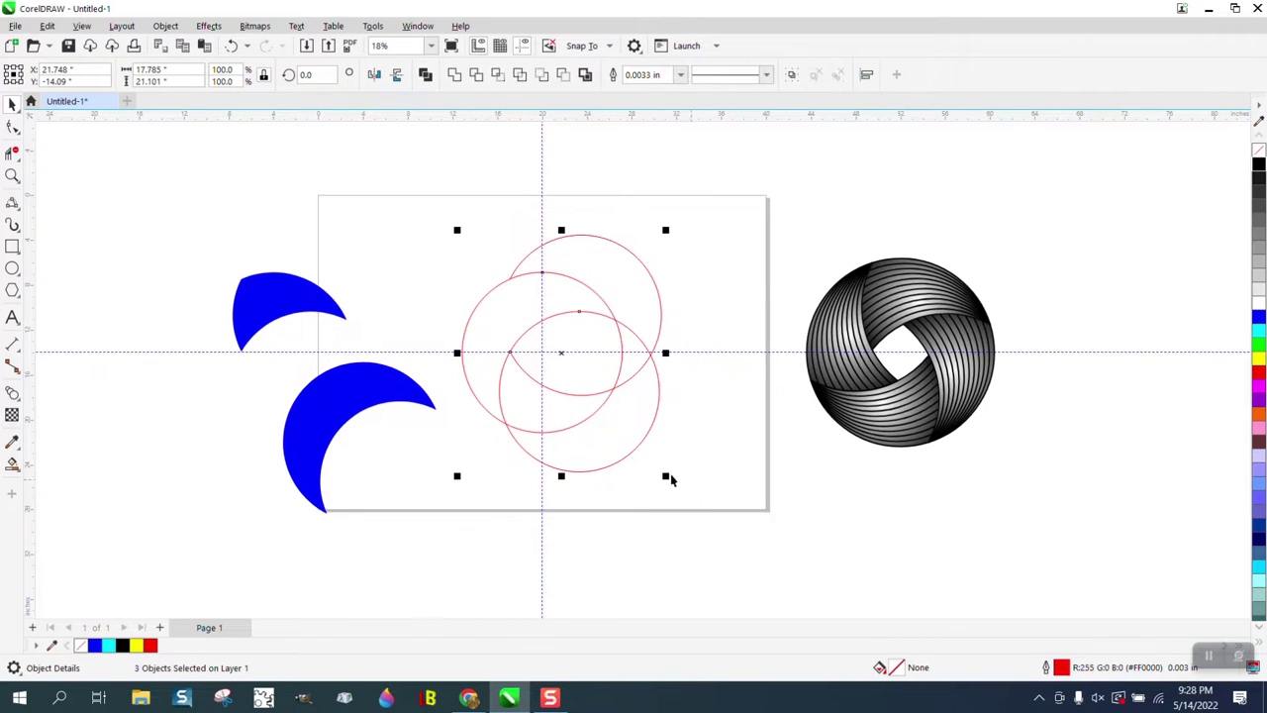
pyautogui.press('Delete')
pyautogui.click(365, 404)
pyautogui.press('Up')
pyautogui.press('Up')
pyautogui.press('Up')
pyautogui.press('Up')
pyautogui.press('Up')
pyautogui.press('Up')
pyautogui.press('Up')
pyautogui.press('Up')
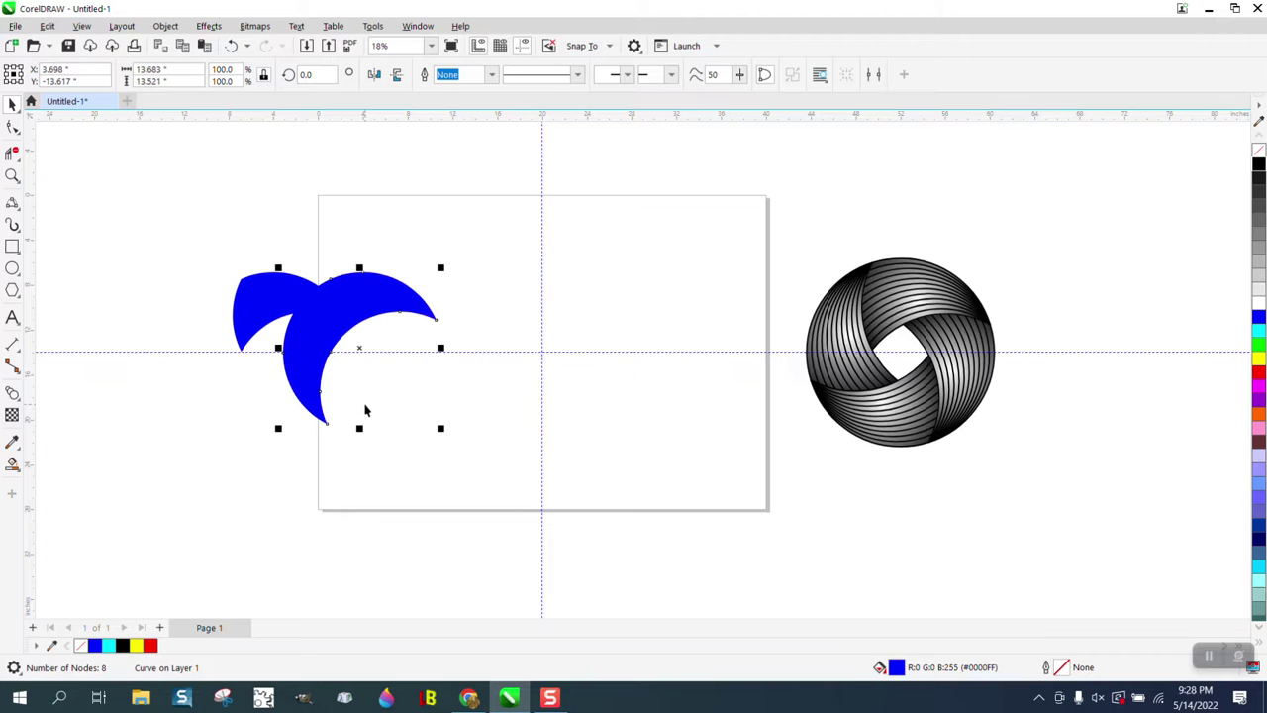
pyautogui.press('Right')
pyautogui.press('Right')
pyautogui.press('Right')
pyautogui.press('Right')
pyautogui.press('Right')
pyautogui.press('Right')
pyautogui.press('Right')
pyautogui.press('Right')
pyautogui.press('Right')
pyautogui.press('Right')
pyautogui.press('Right')
pyautogui.press('Right')
pyautogui.press('Right')
pyautogui.press('Right')
pyautogui.press('Right')
pyautogui.press('Right')
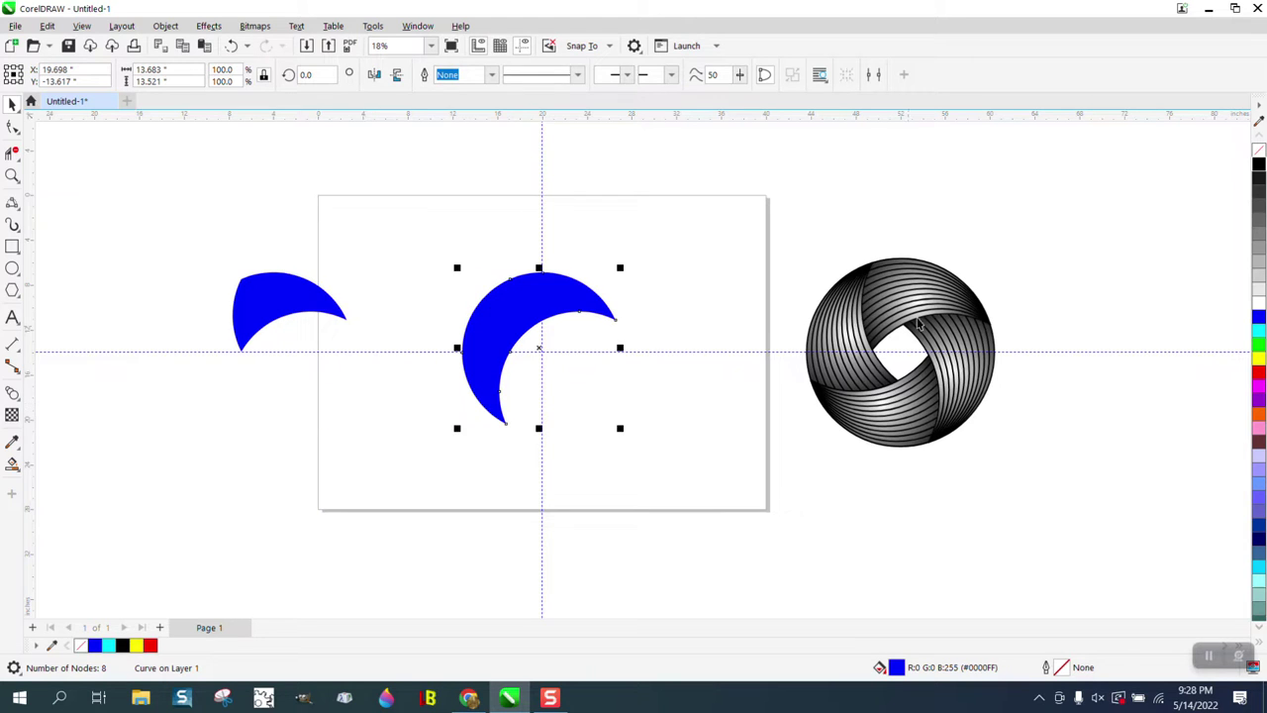
# Step: Give the crescent no fill and a thin 0.003 in black outline
pyautogui.click(1259, 165)
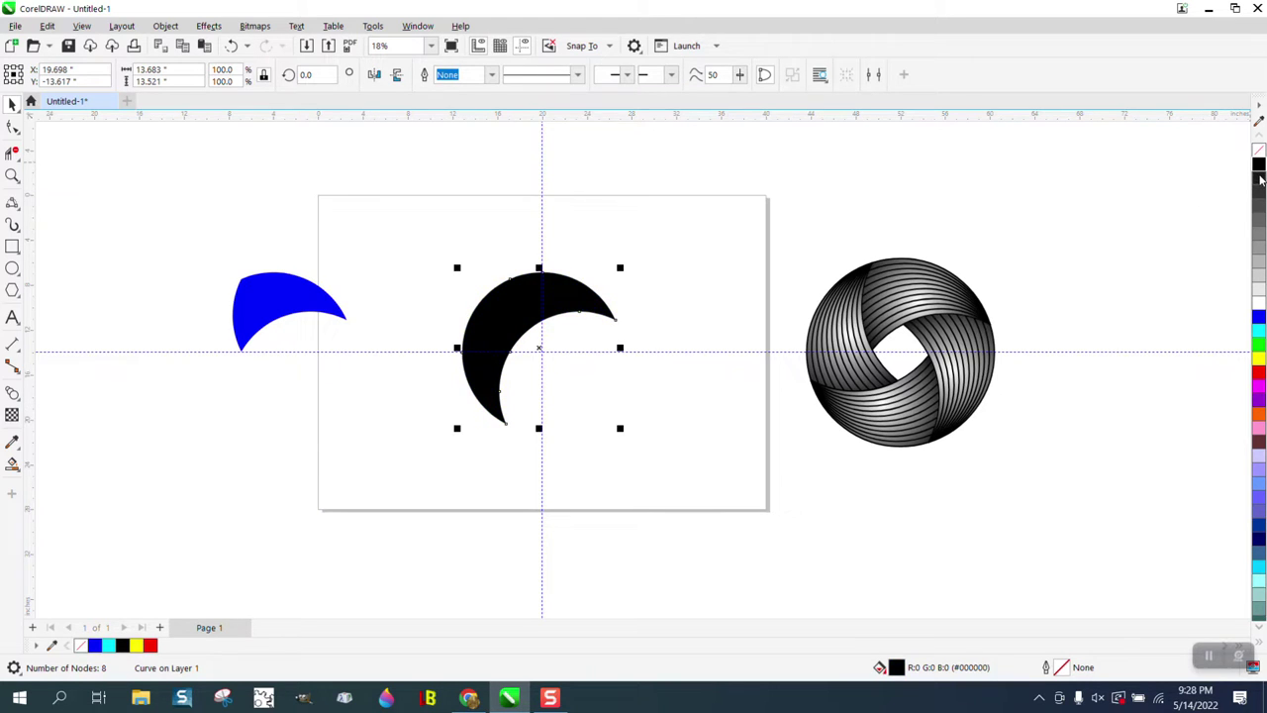
pyautogui.rightClick(1260, 181)
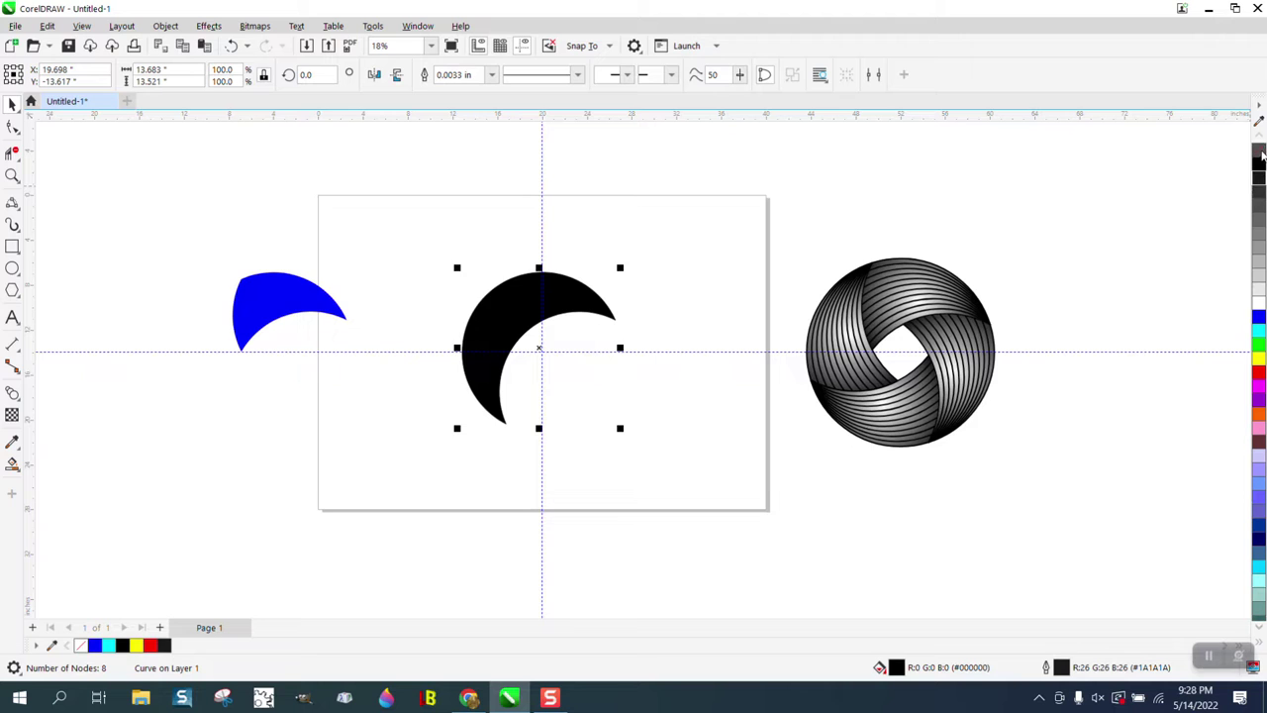
pyautogui.rightClick(1260, 151)
pyautogui.click(595, 235)
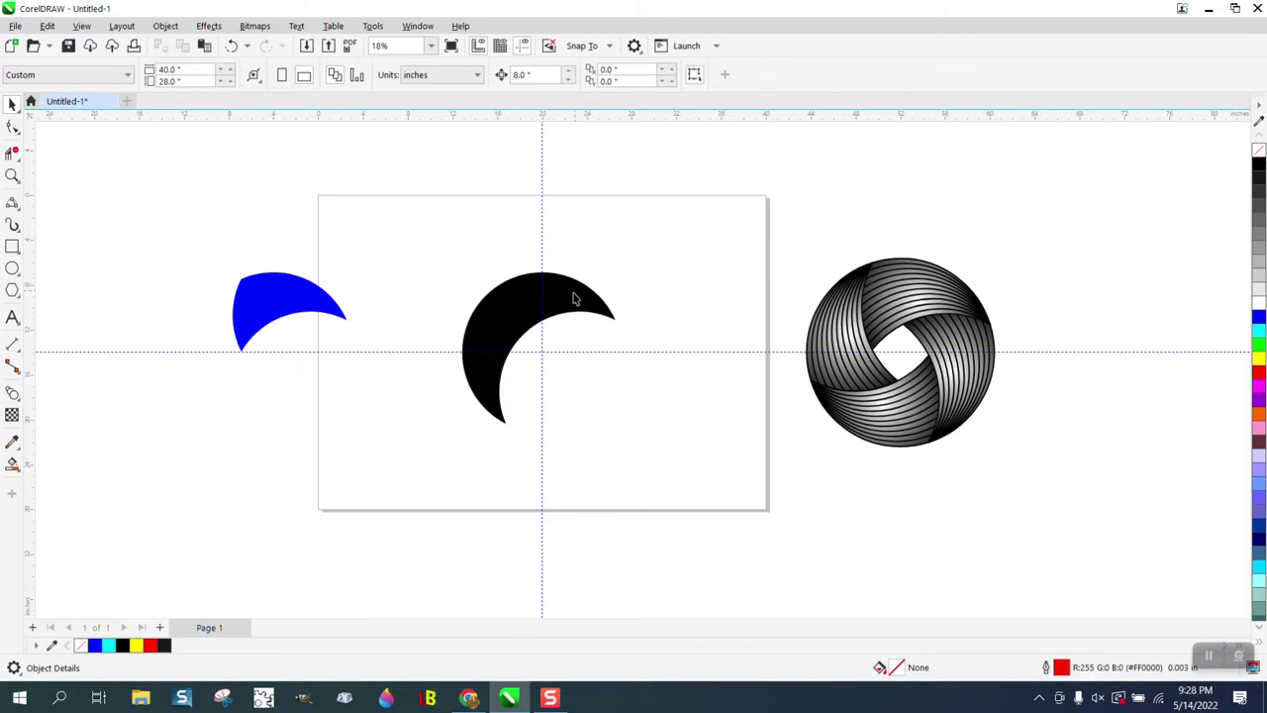
pyautogui.click(575, 296)
pyautogui.press('Delete')
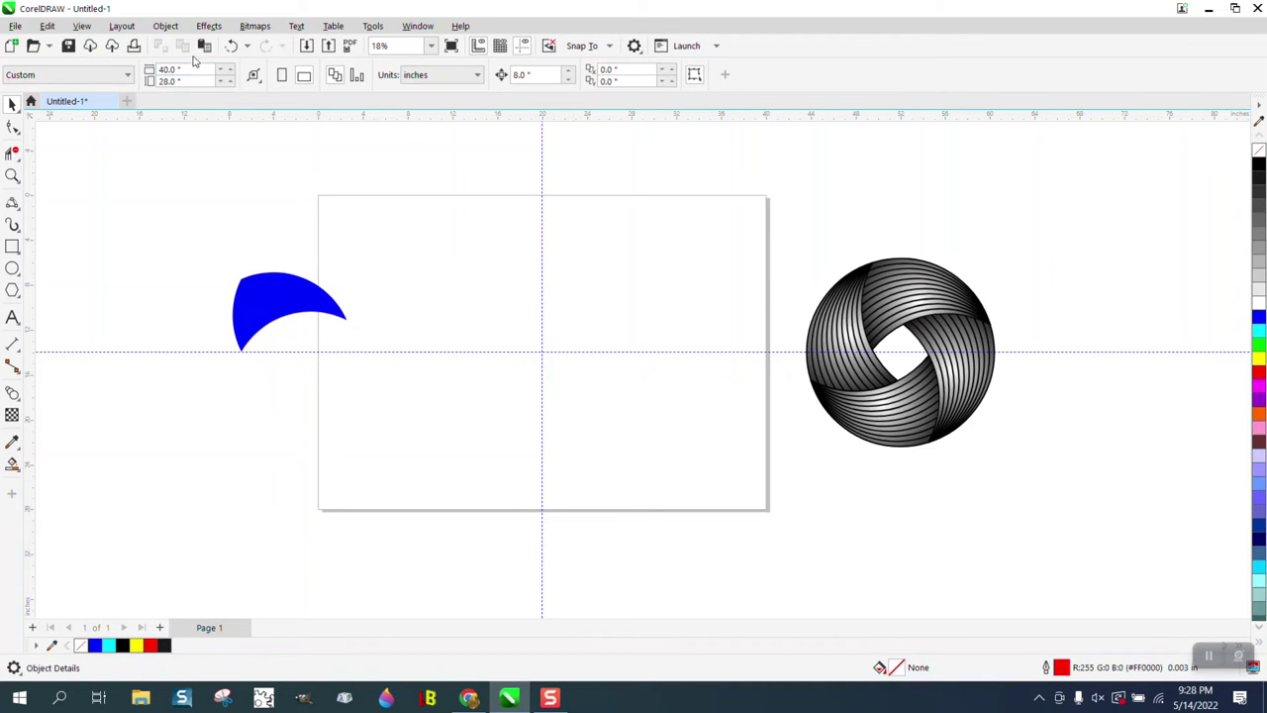
pyautogui.click(230, 45)
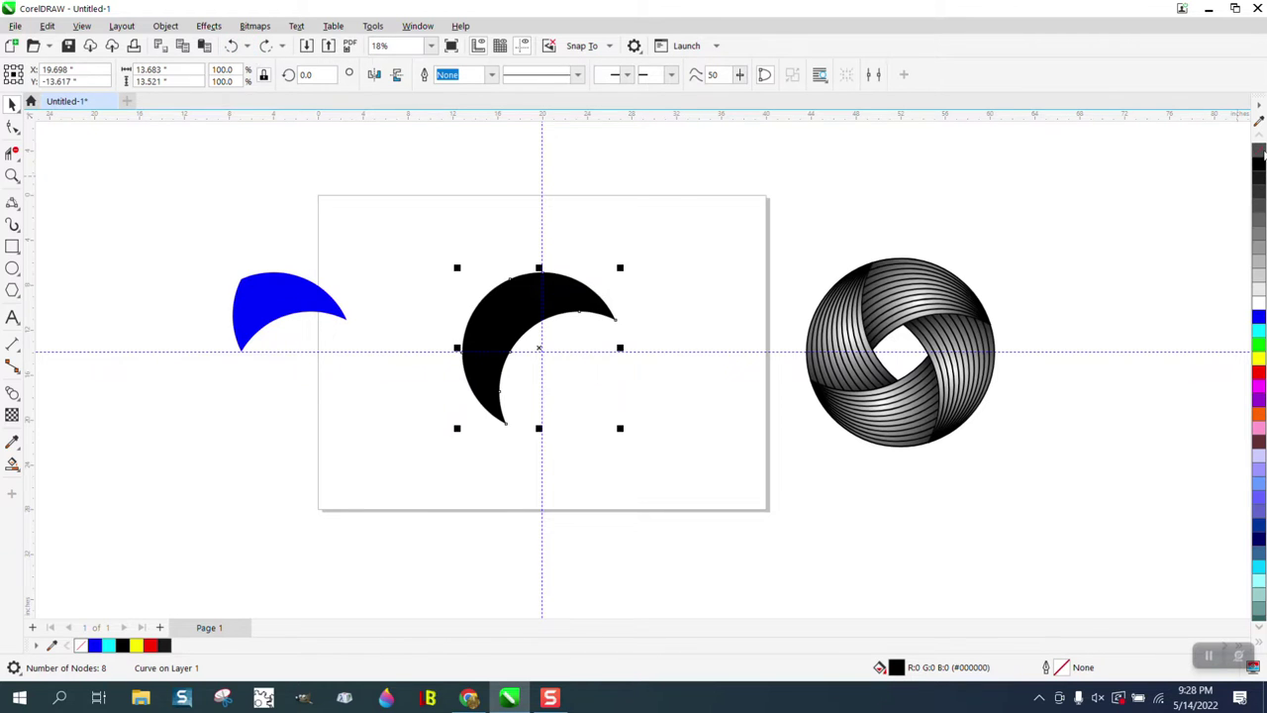
pyautogui.click(1260, 151)
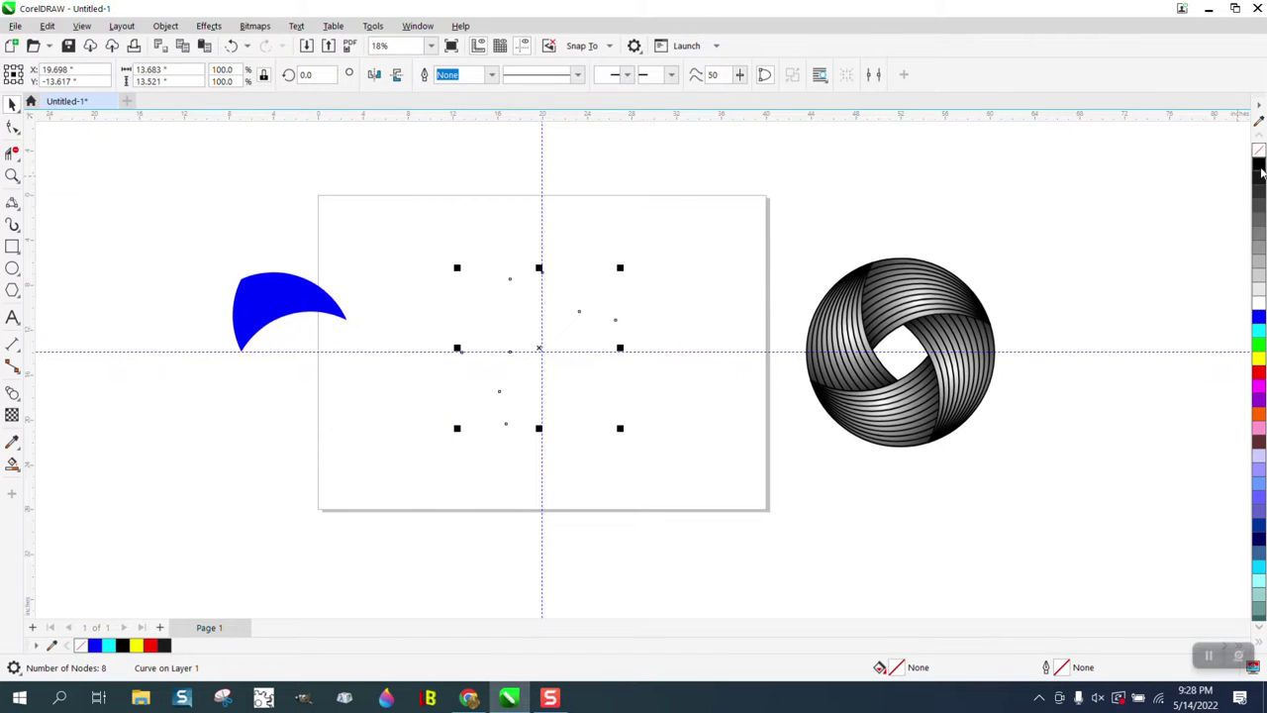
pyautogui.rightClick(1261, 166)
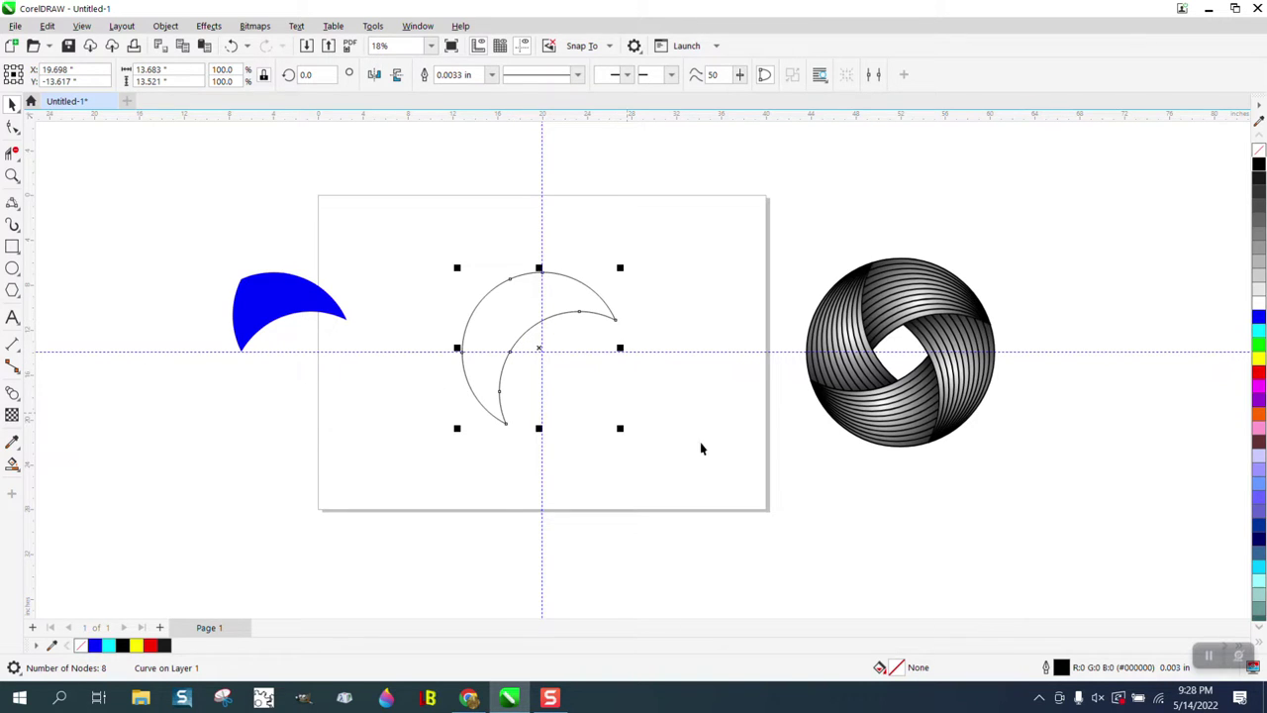
# Step: Break the crescent outline apart at its bottom and right tip nodes
pyautogui.click(11, 127)
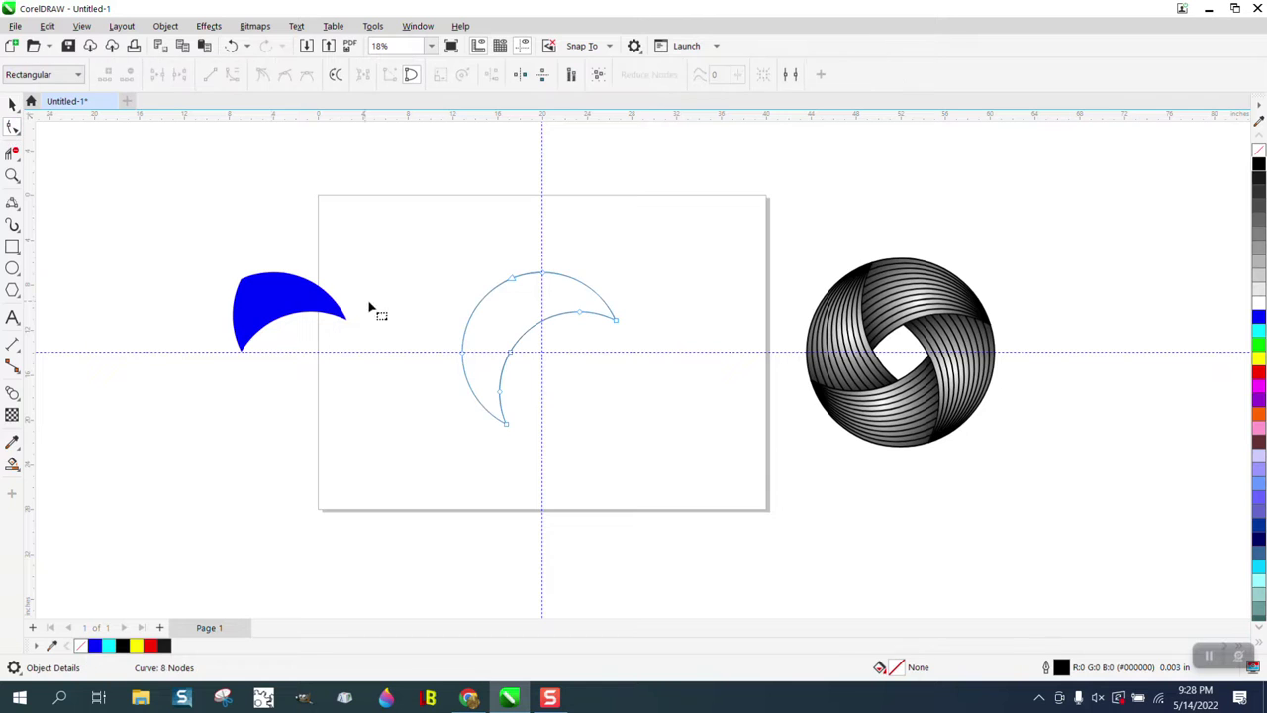
pyautogui.click(505, 426)
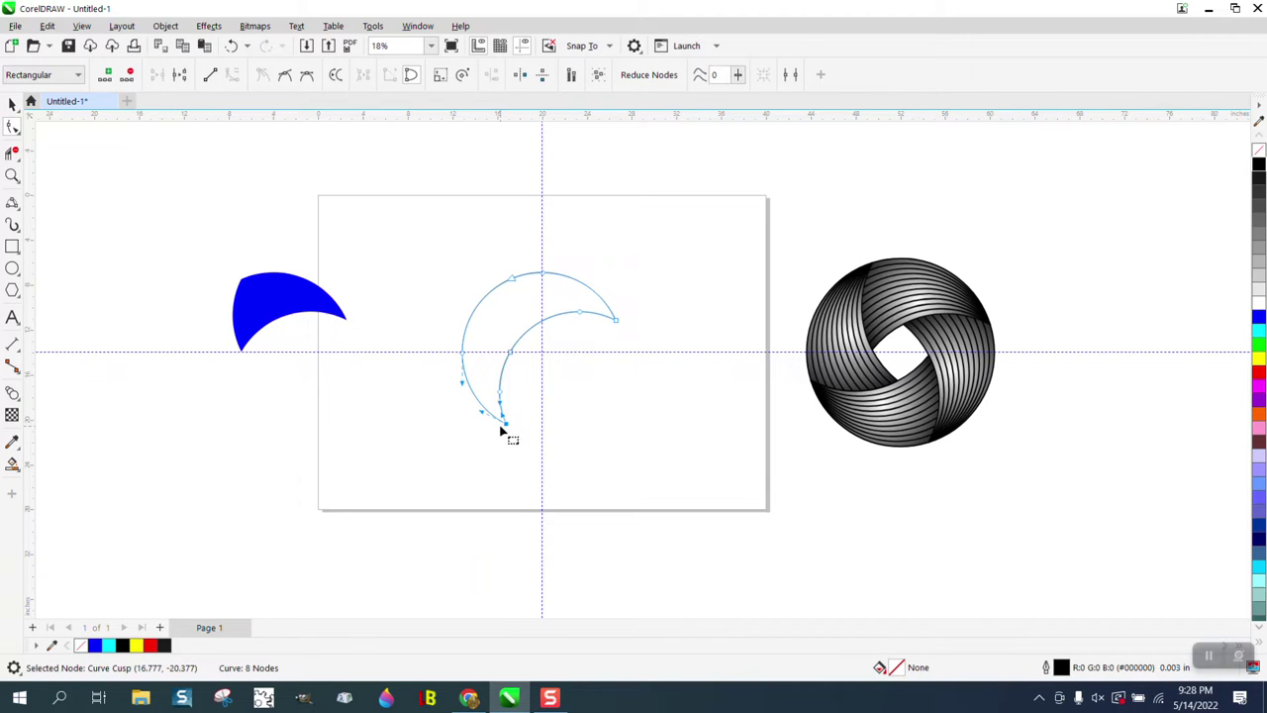
pyautogui.rightClick(506, 428)
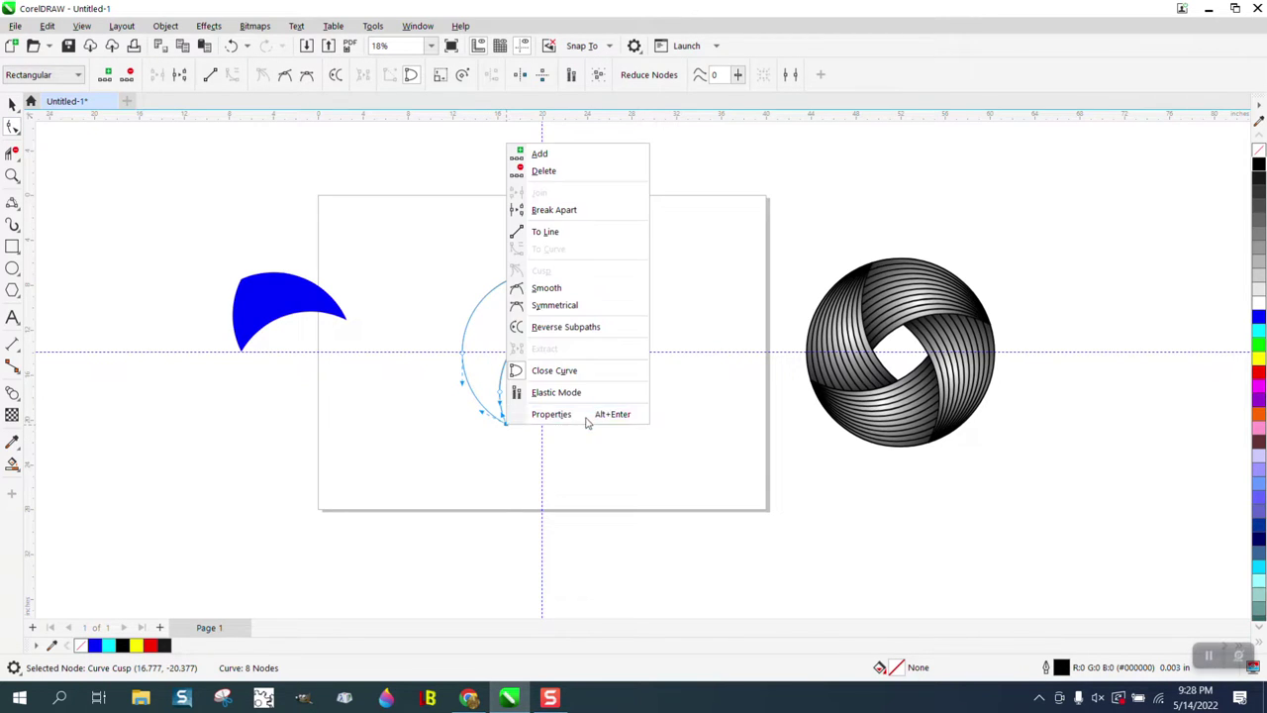
pyautogui.click(559, 211)
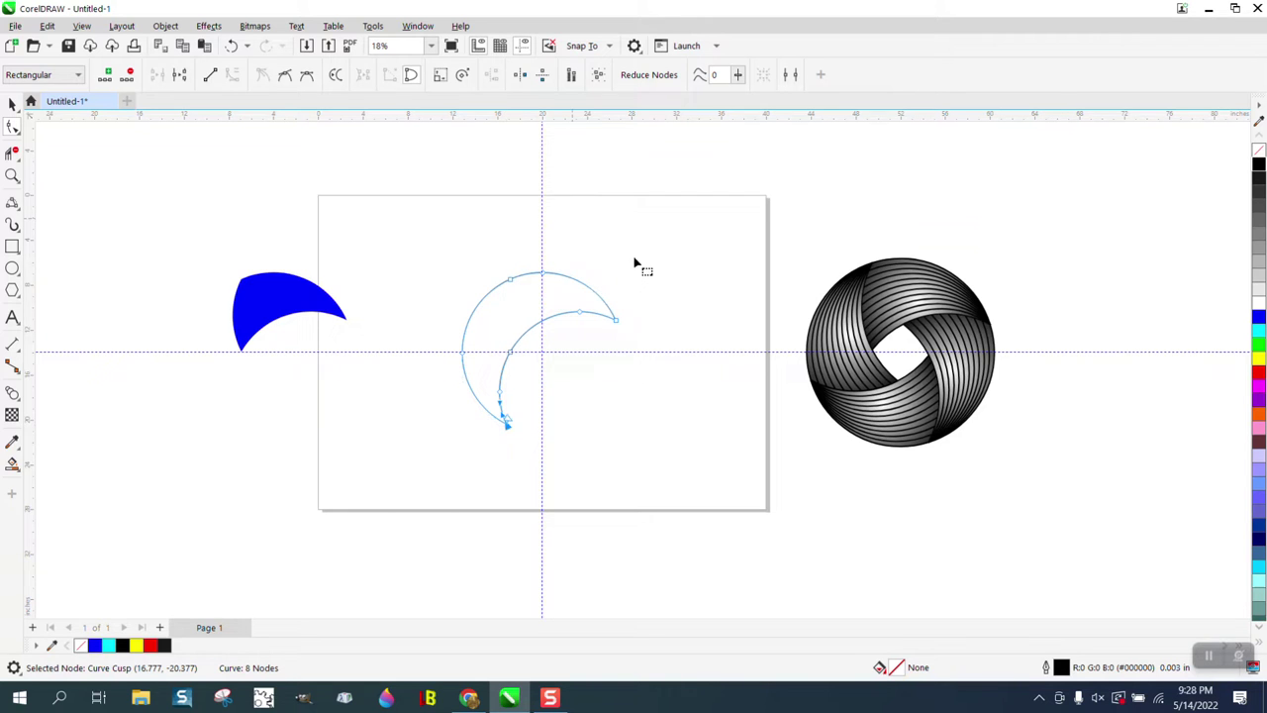
pyautogui.click(633, 324)
pyautogui.click(615, 330)
pyautogui.rightClick(616, 323)
pyautogui.click(676, 393)
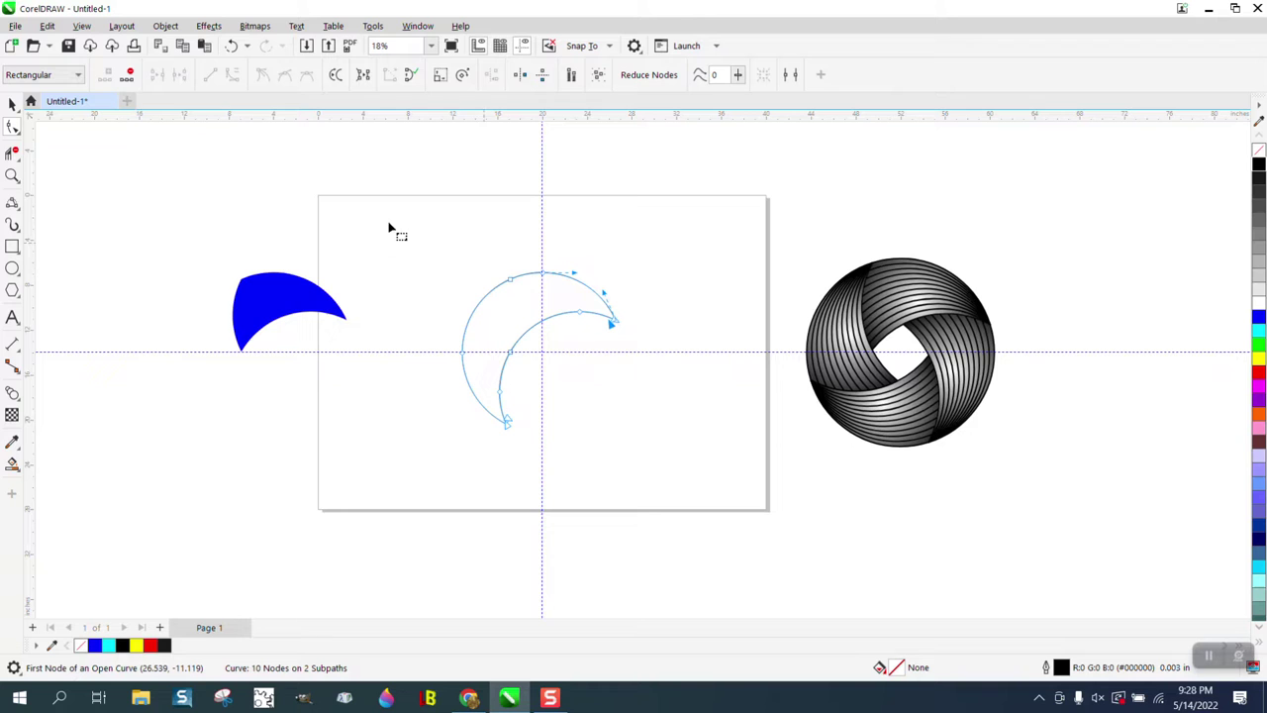
# Step: Duplicate the crescent, move the copy up above the original, and select the lower one
pyautogui.click(12, 103)
pyautogui.moveTo(426, 218); pyautogui.dragTo(698, 472)
pyautogui.hotkey('ctrl', 'd')
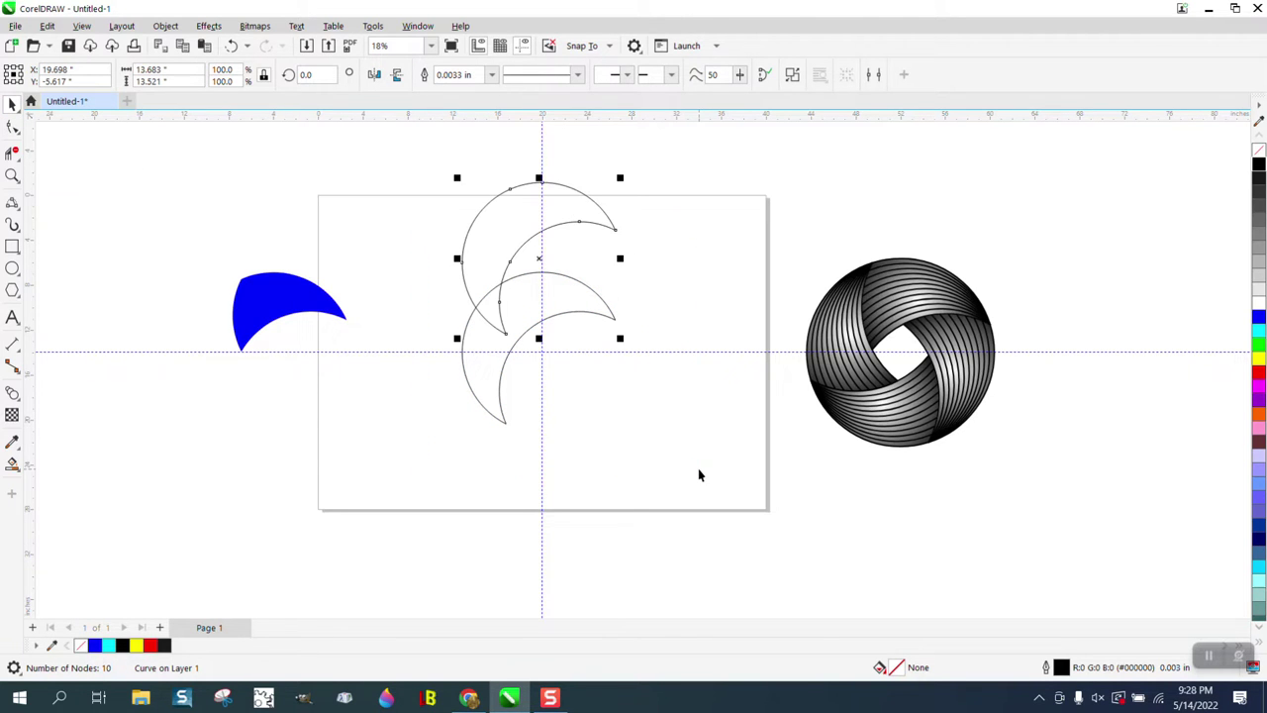
pyautogui.press('Up')
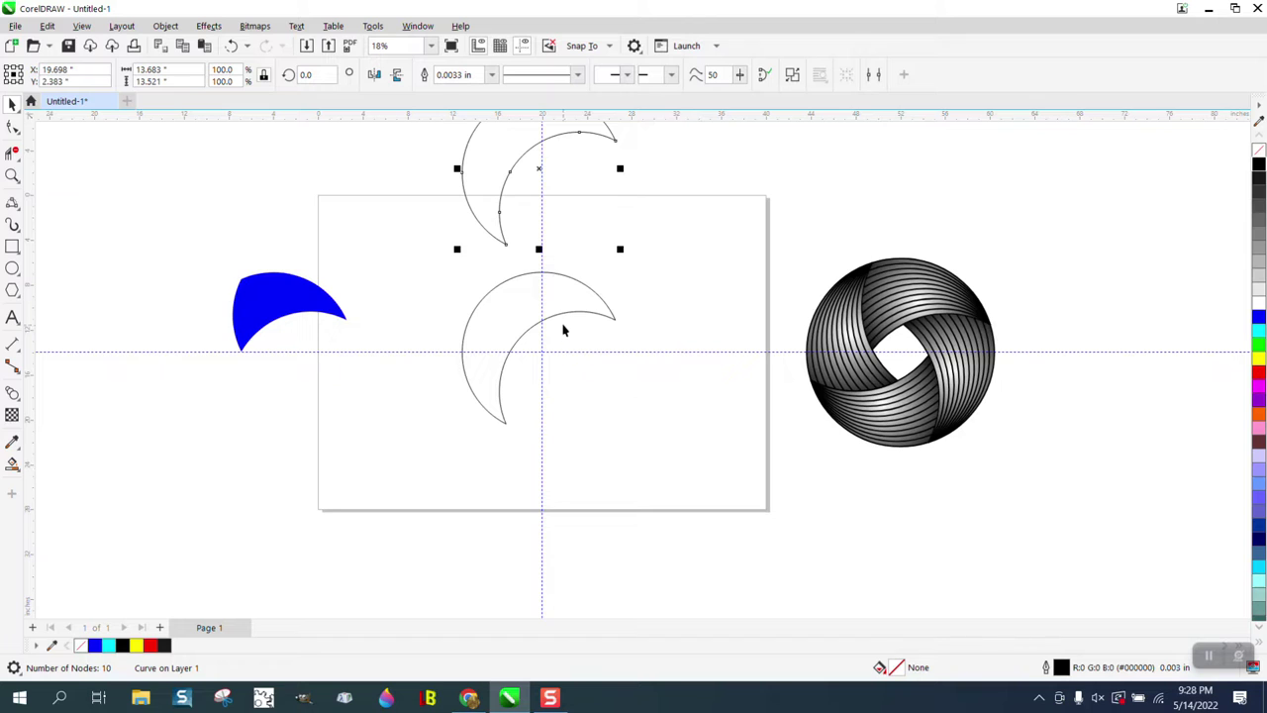
pyautogui.click(559, 320)
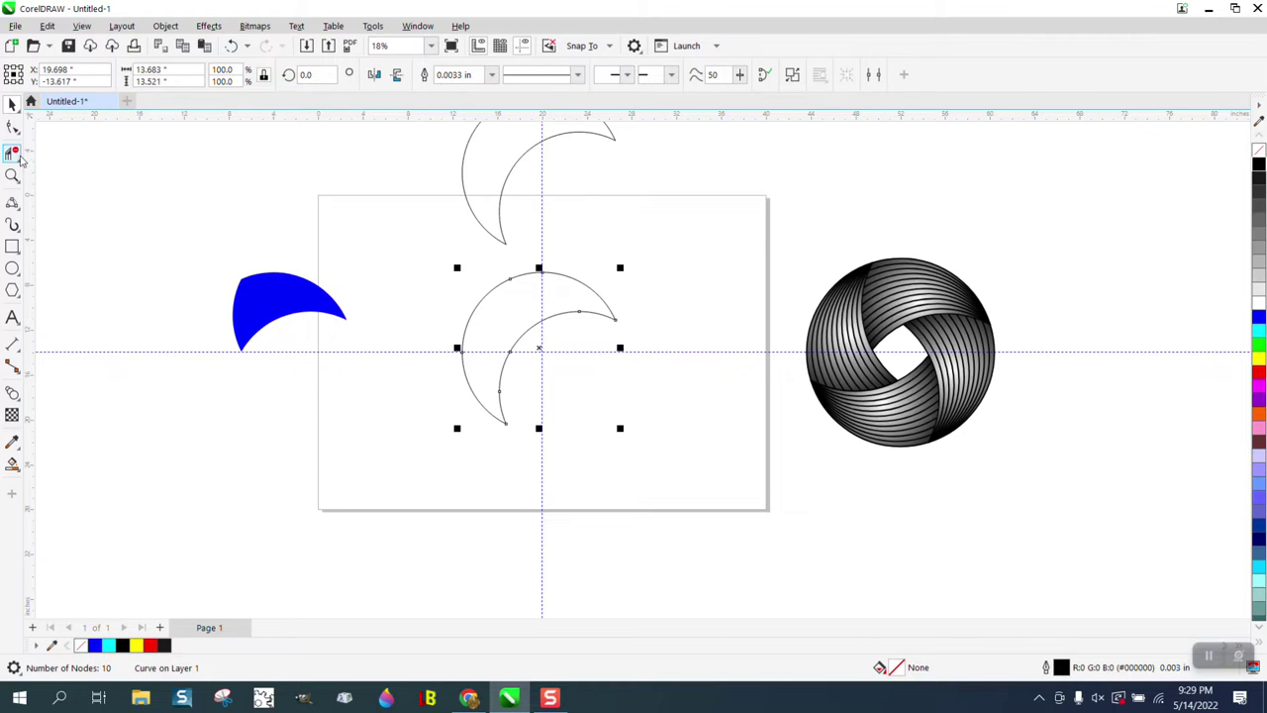
# Step: Virtual-delete the lower crescent's inner arc and the upper crescent's outer arc
pyautogui.click(14, 155)
pyautogui.click(91, 188)
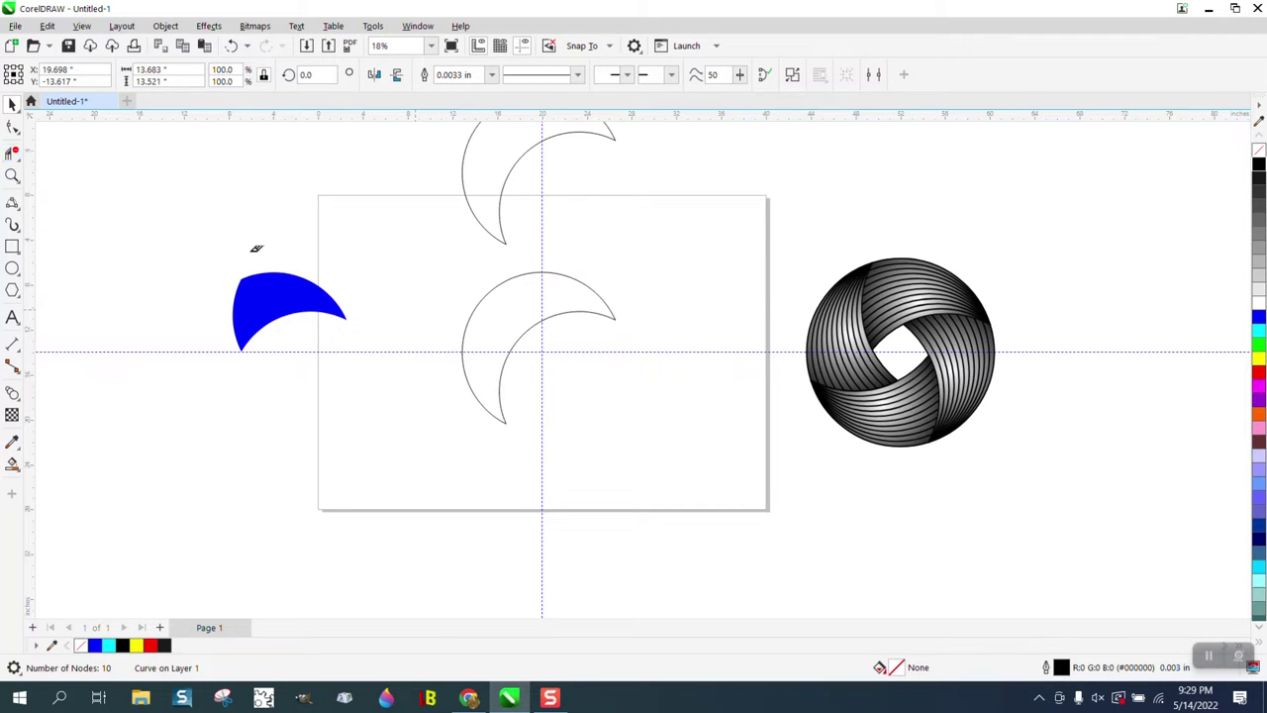
pyautogui.click(510, 314)
pyautogui.scroll(-2, 644, 435)
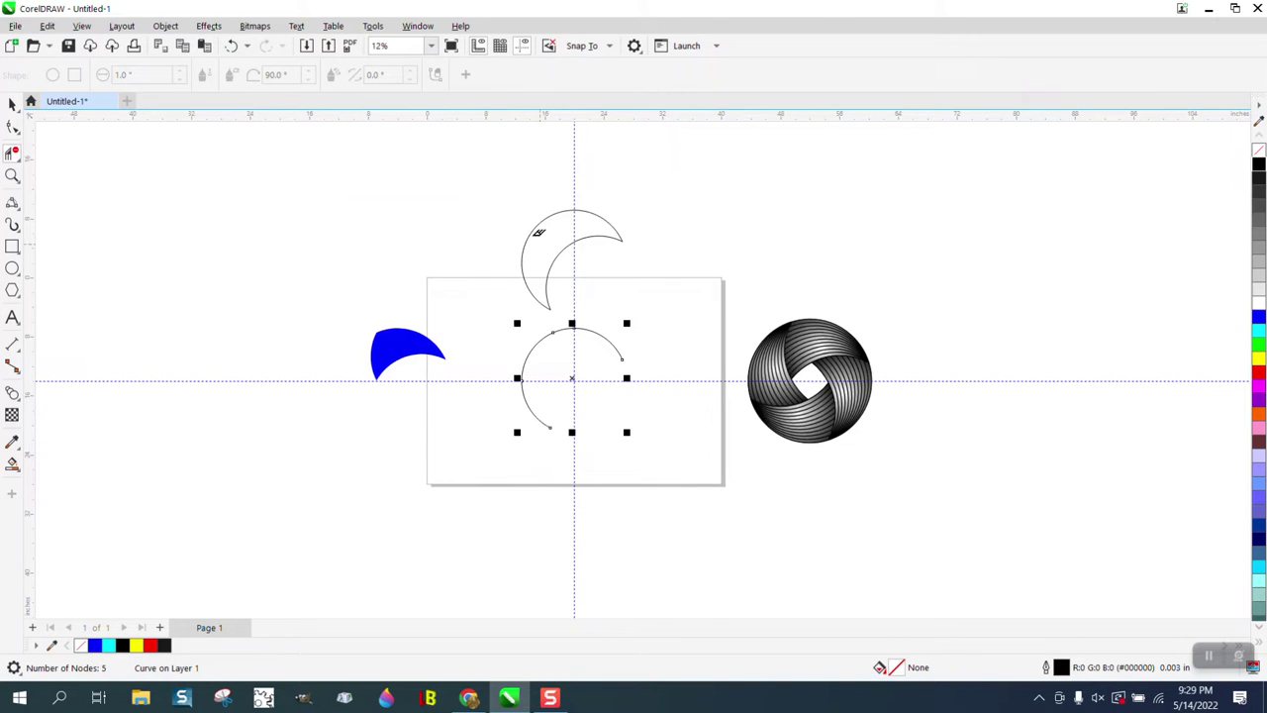
pyautogui.moveTo(516, 210); pyautogui.dragTo(552, 226)
pyautogui.click(587, 206)
# Step: Move the upper inner arc down onto the outer arc
pyautogui.click(12, 103)
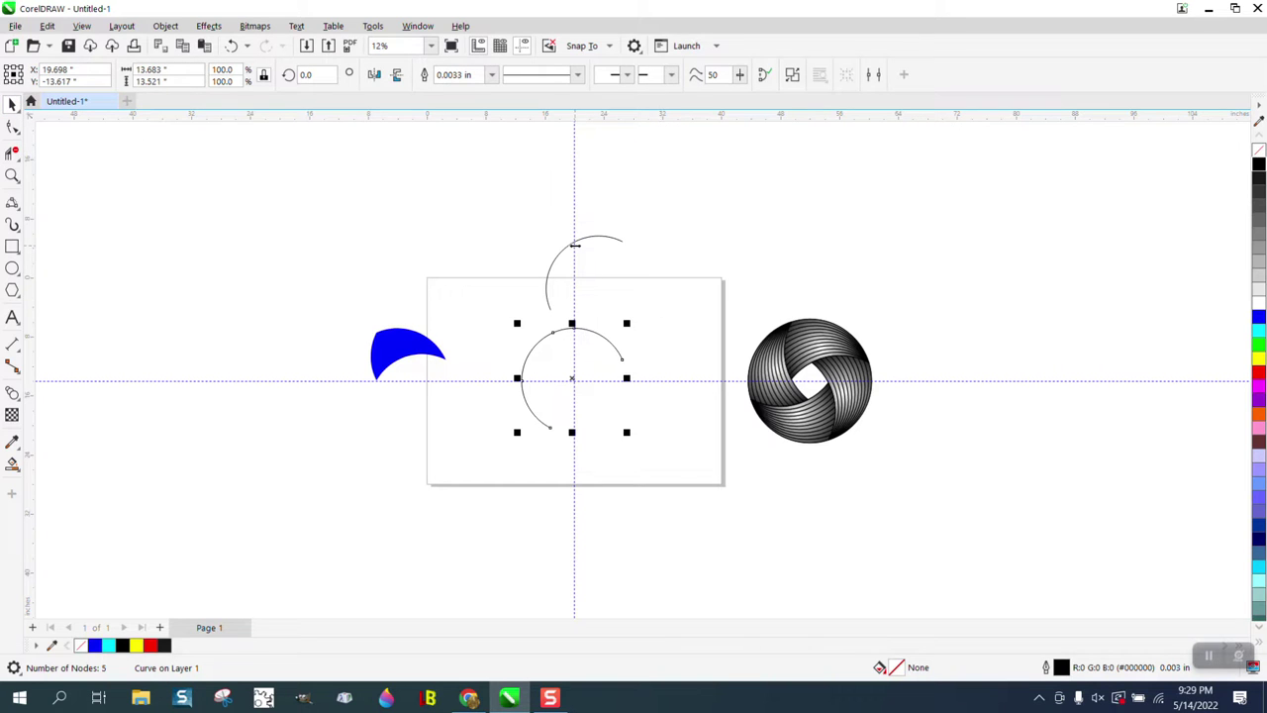
pyautogui.click(575, 244)
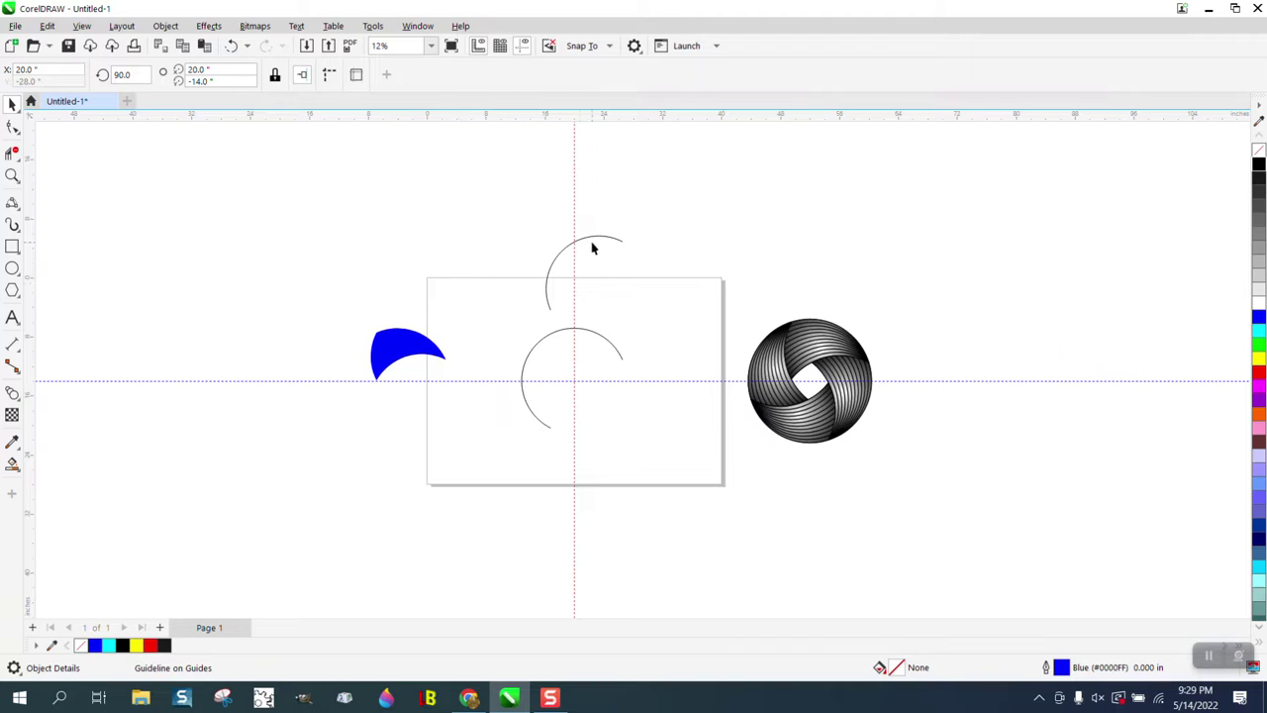
pyautogui.click(597, 245)
pyautogui.press('Down')
pyautogui.press('Down')
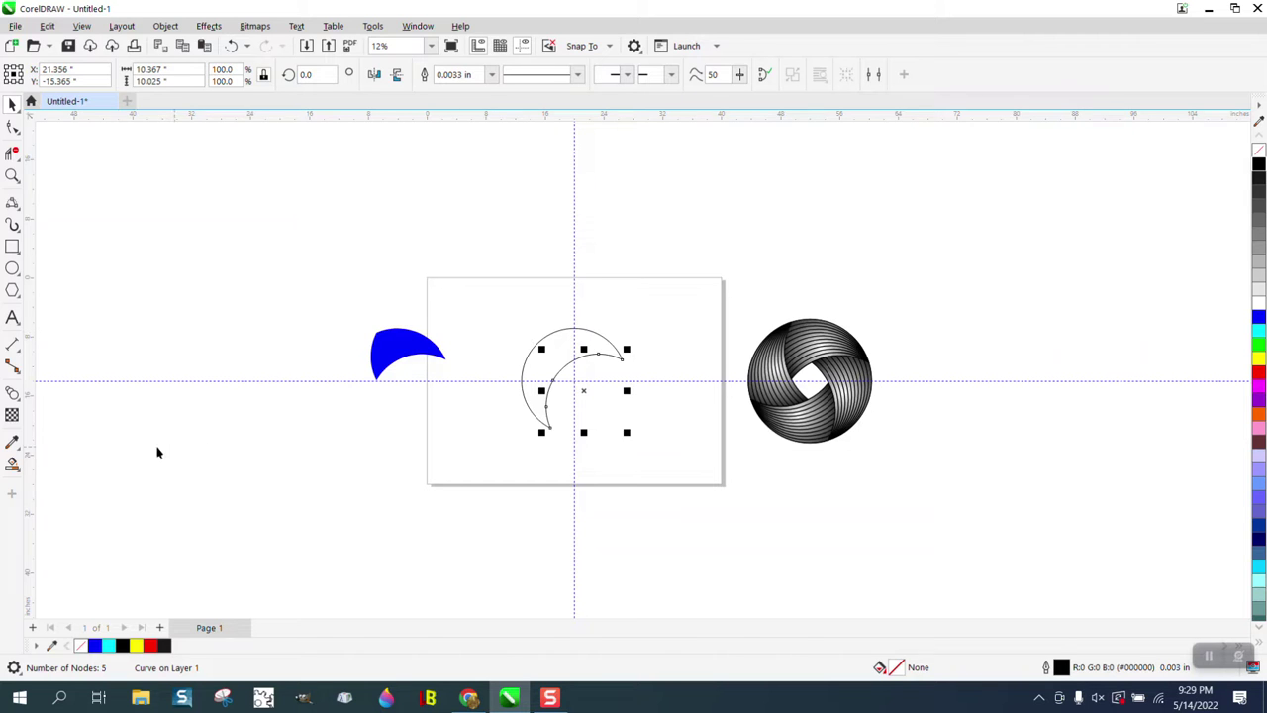
# Step: Try blending the two arcs from the Blend docker, then undo the blend
pyautogui.moveTo(498, 320); pyautogui.dragTo(662, 433)
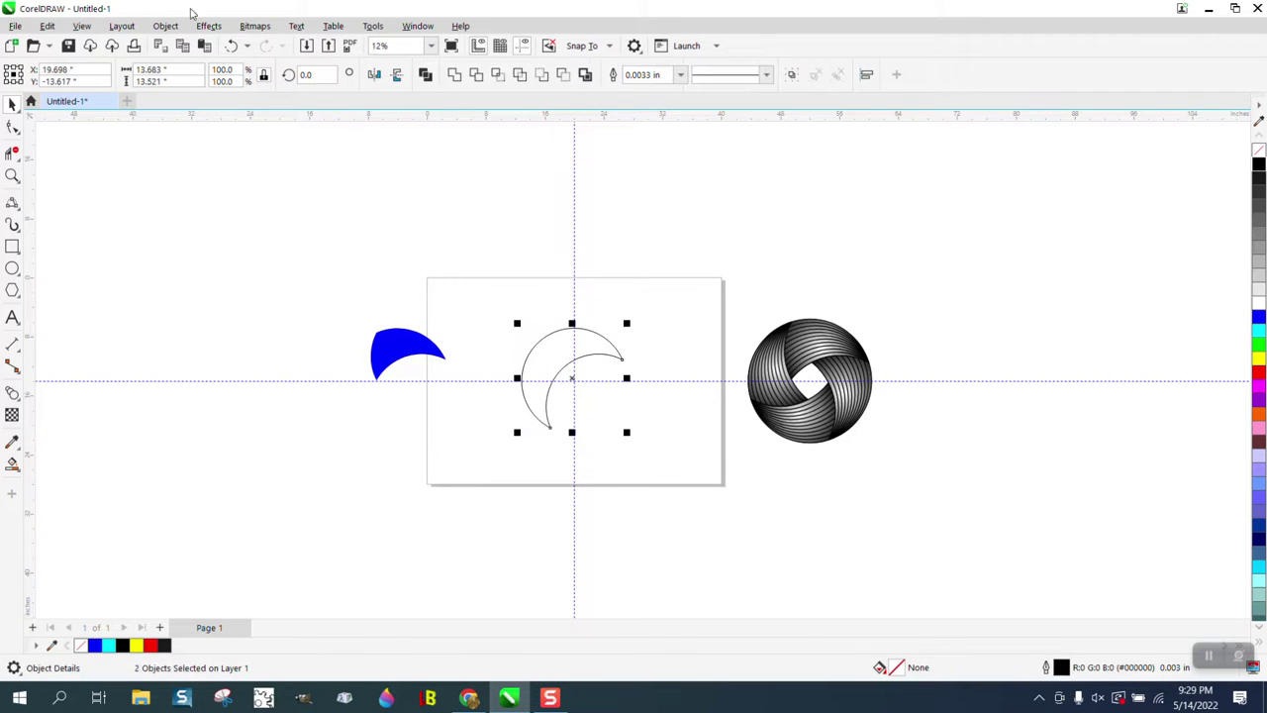
pyautogui.click(209, 26)
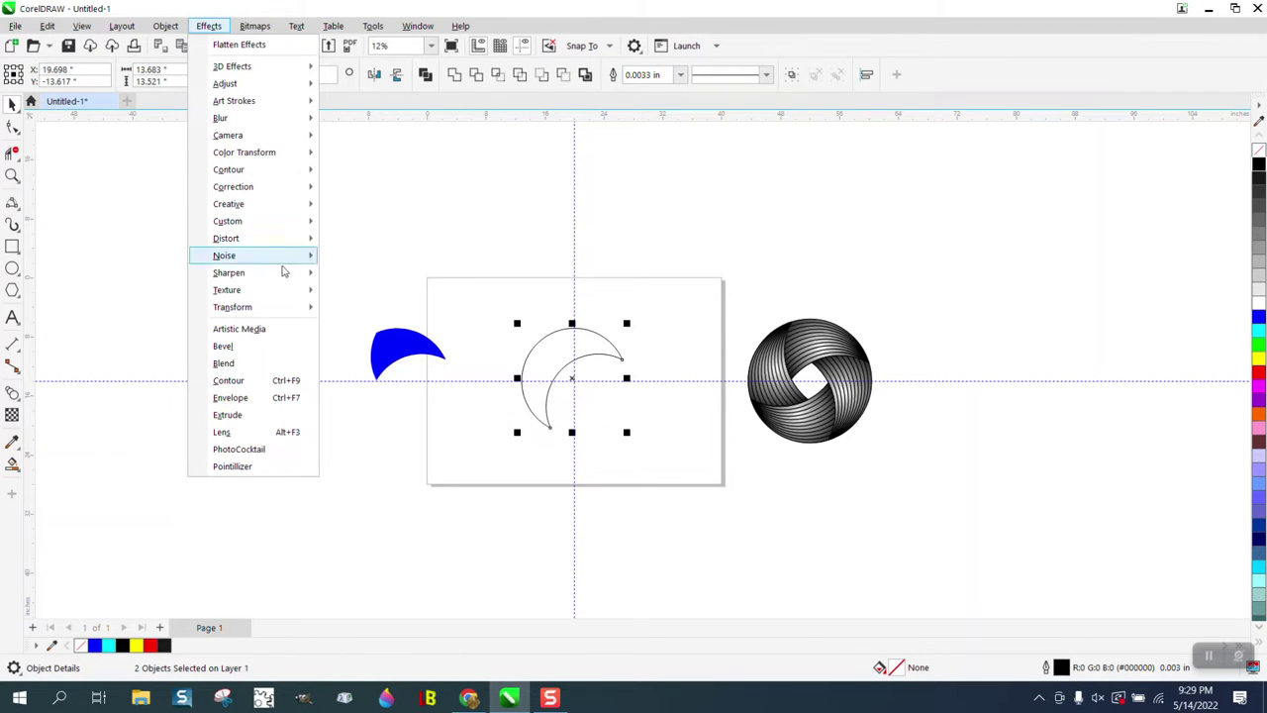
pyautogui.click(239, 363)
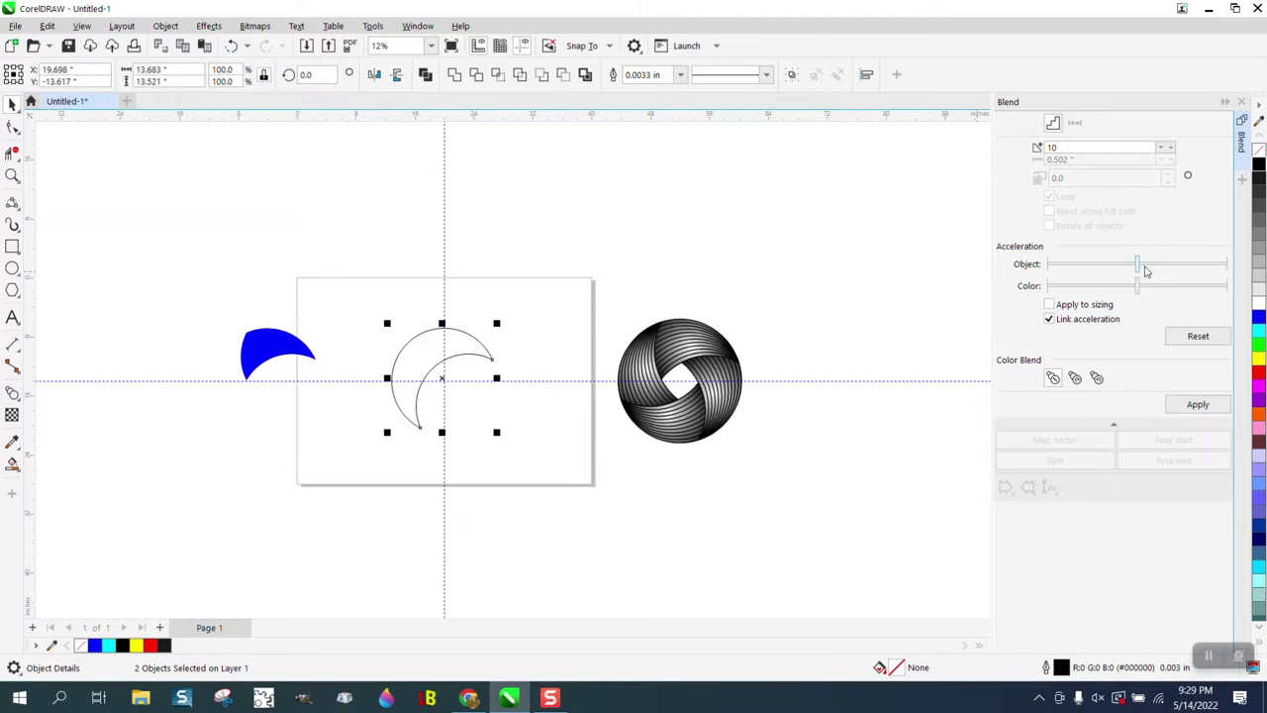
pyautogui.click(1198, 340)
pyautogui.moveTo(347, 284); pyautogui.dragTo(587, 461)
pyautogui.click(1199, 405)
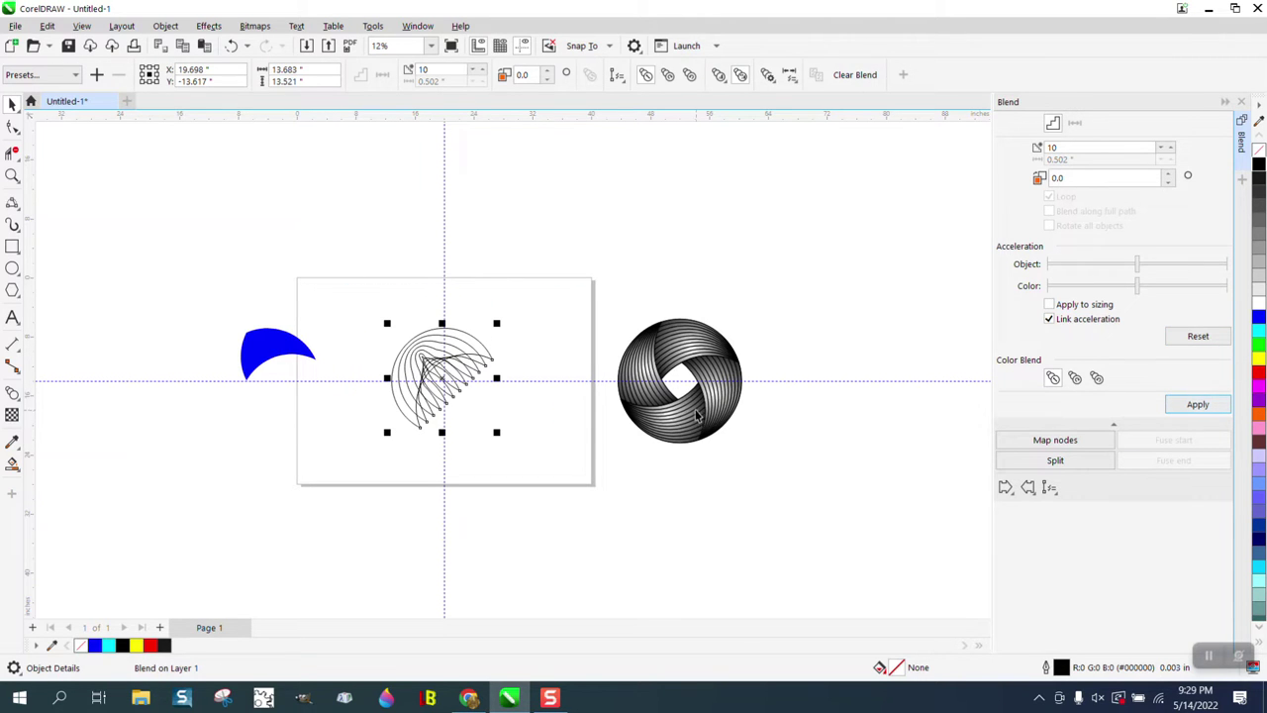
pyautogui.click(231, 46)
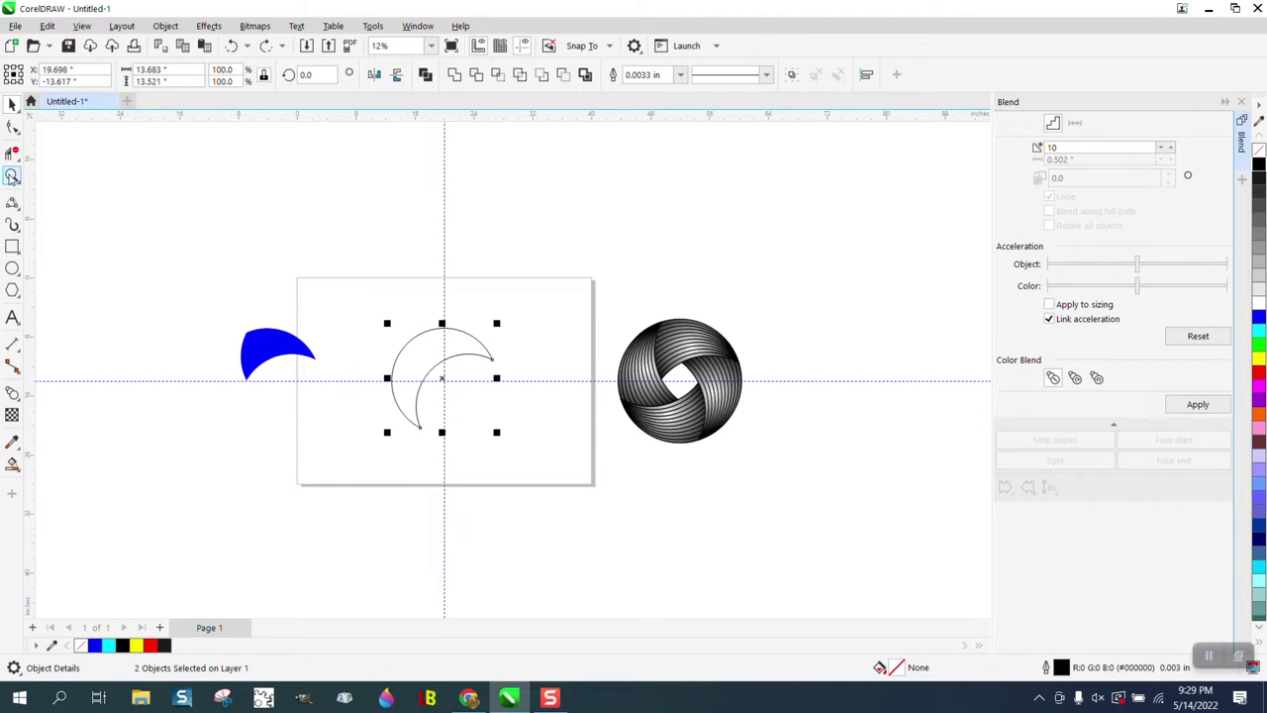
# Step: Zoom in on the arcs and nudge the outer arc up
pyautogui.click(58, 176)
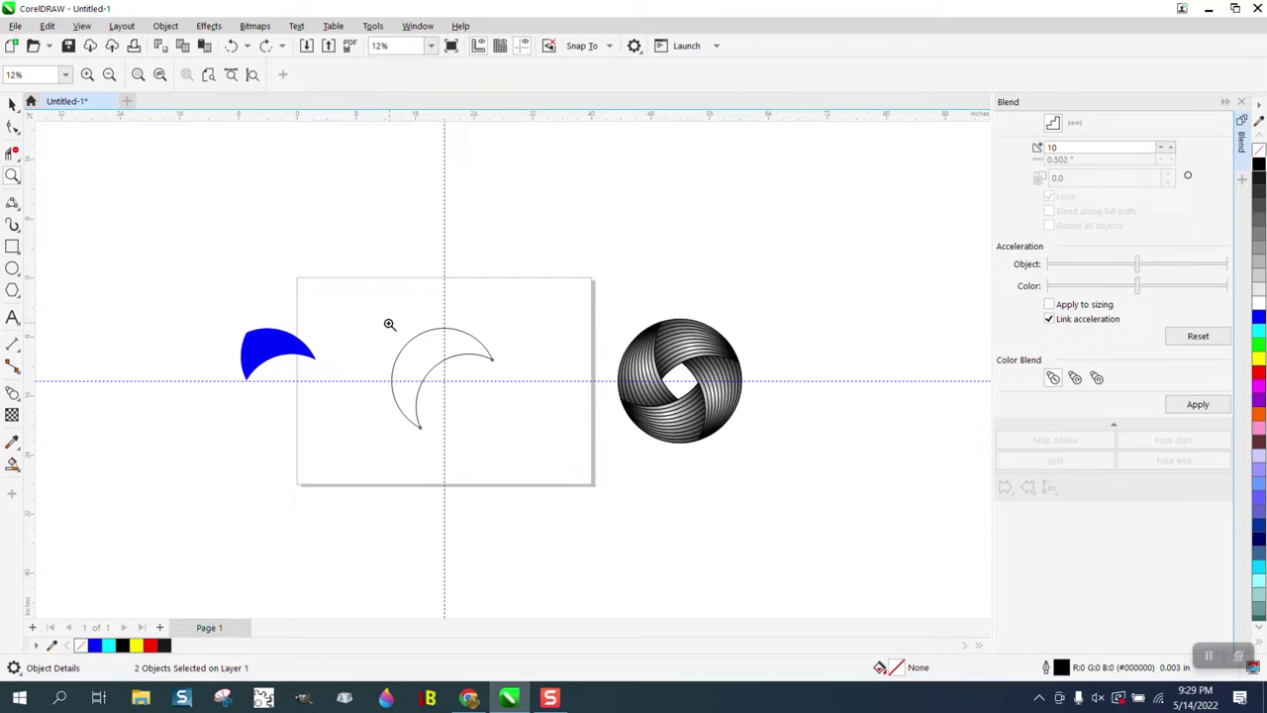
pyautogui.moveTo(356, 314); pyautogui.dragTo(583, 433)
pyautogui.click(12, 127)
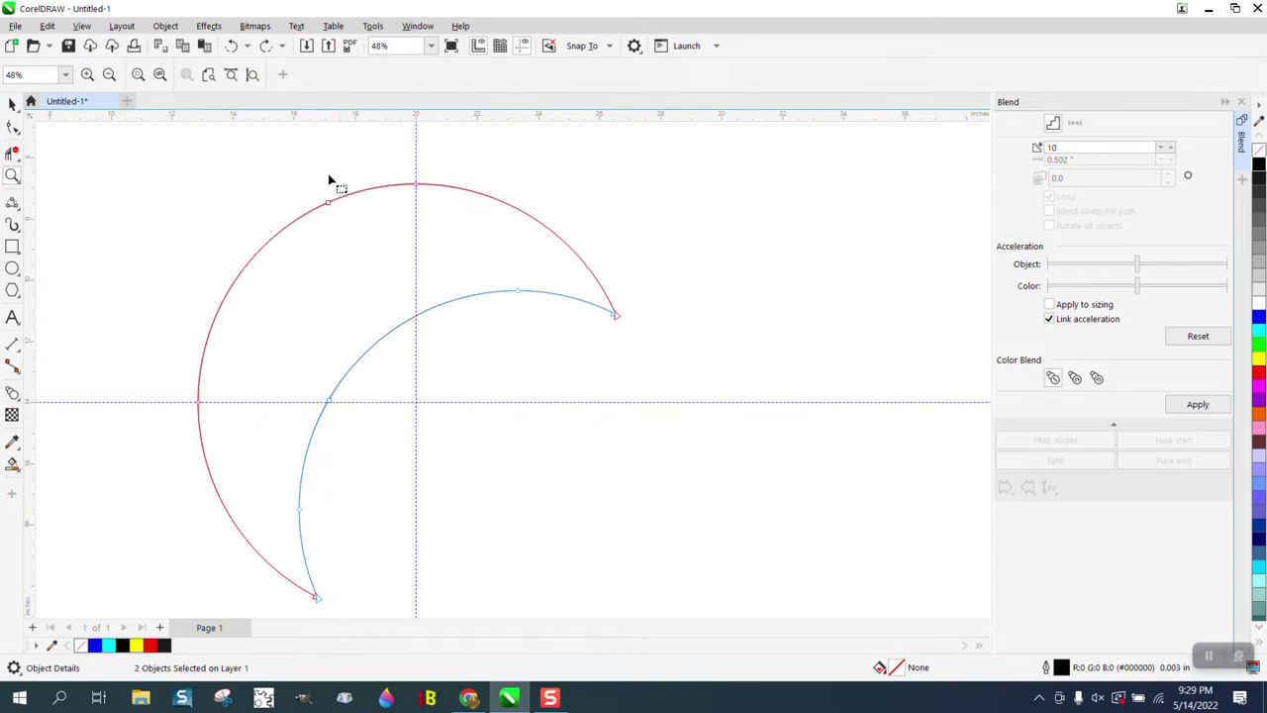
pyautogui.scroll(-2, 476, 287)
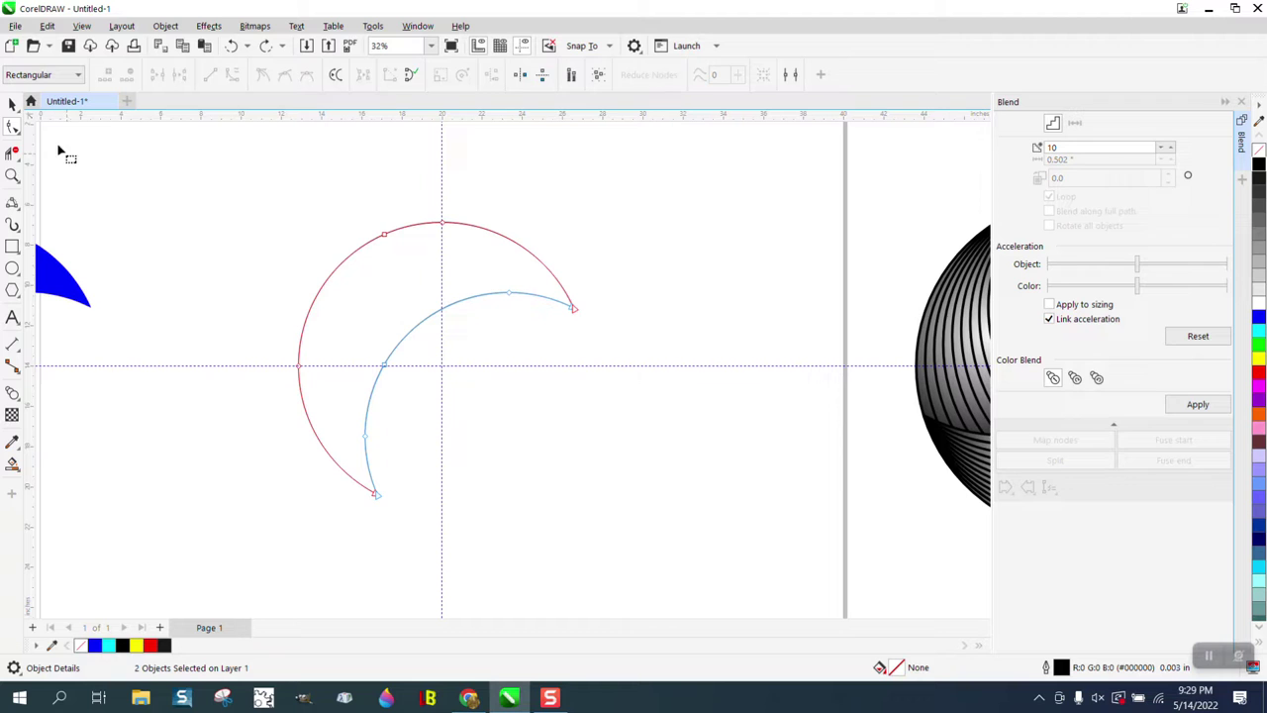
pyautogui.click(12, 104)
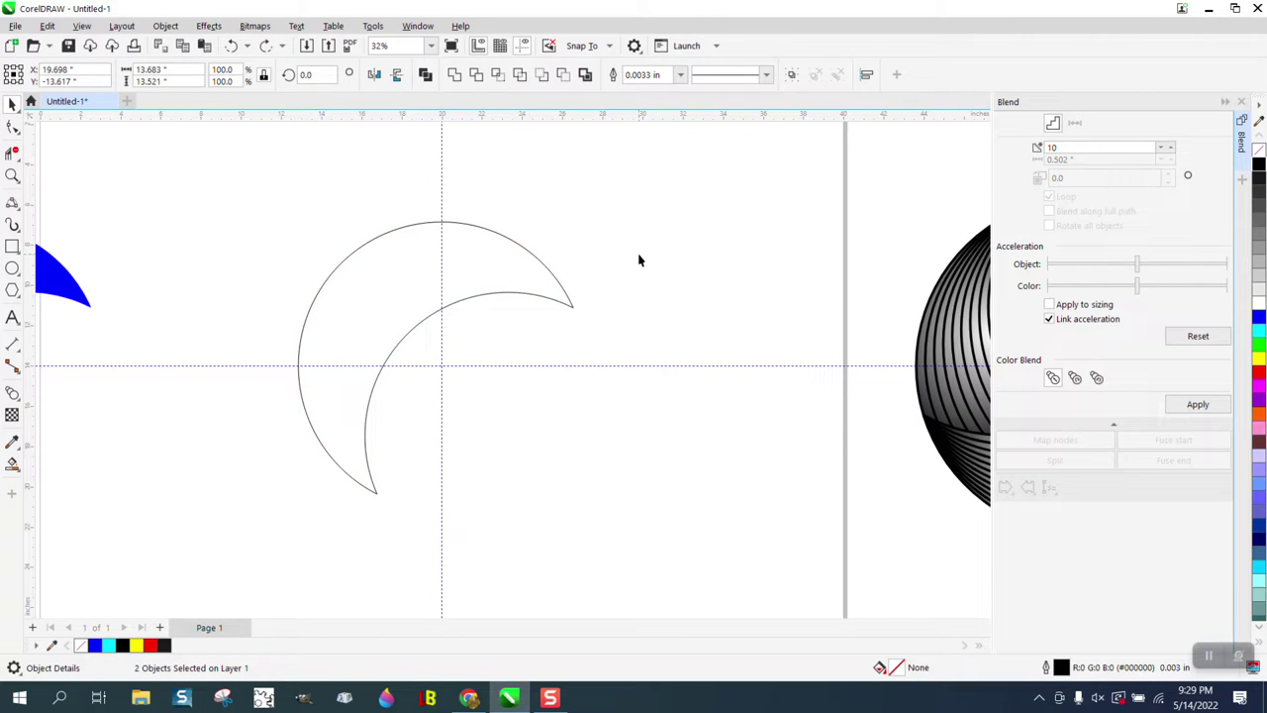
pyautogui.press('F10')
pyautogui.click(543, 266)
pyautogui.press('Up')
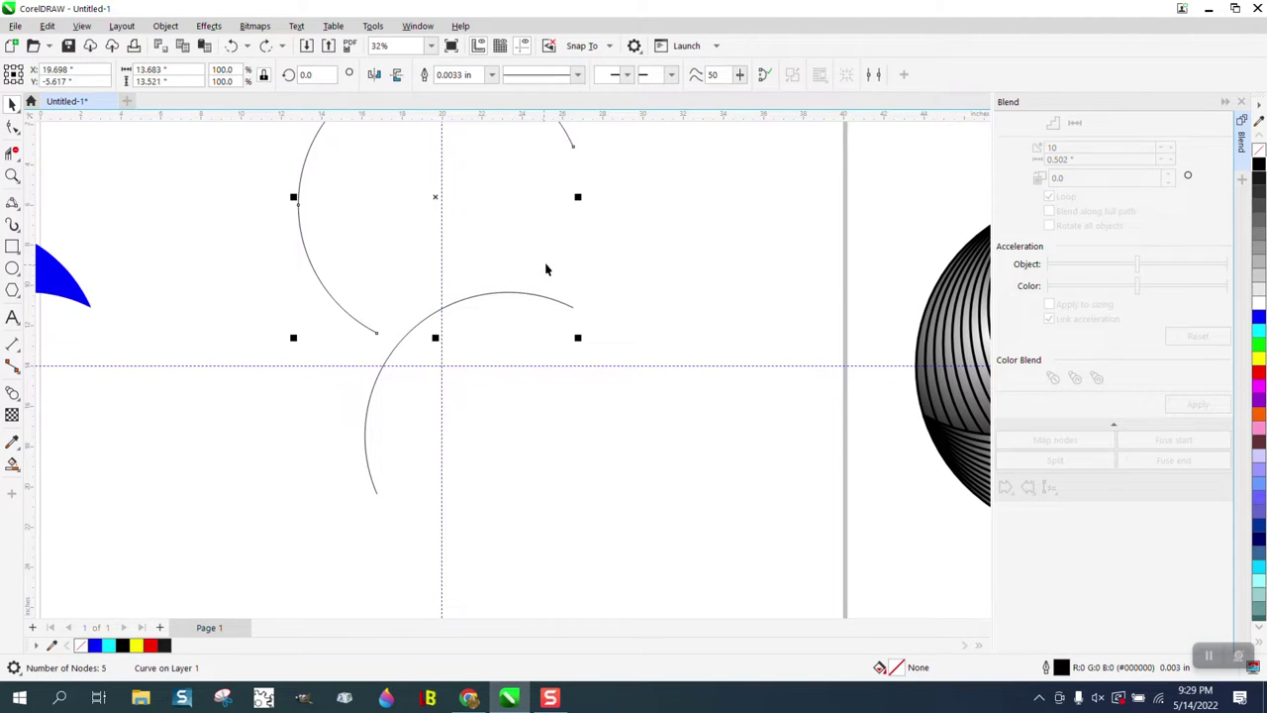
pyautogui.scroll(-1, 552, 317)
pyautogui.press('F10')
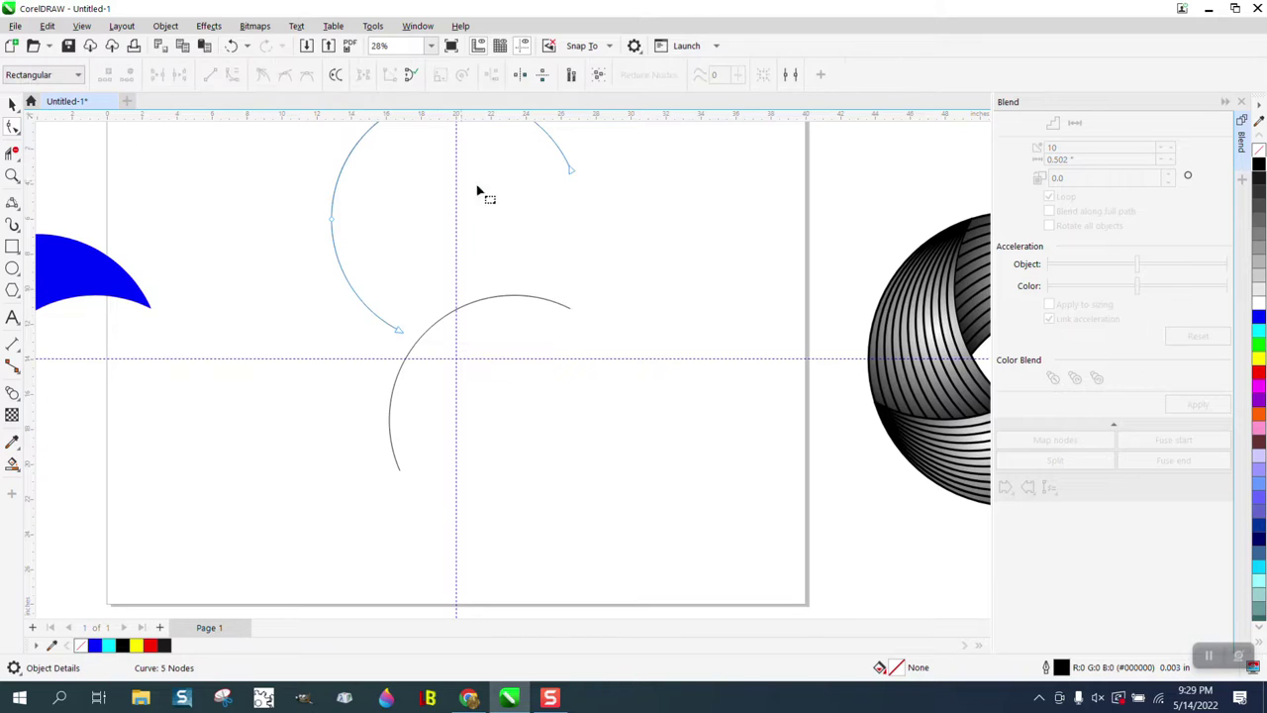
pyautogui.click(450, 319)
# Step: Reverse the upper arc's subpath direction and move it down to meet the lower arc
pyautogui.click(571, 174)
pyautogui.scroll(-1, 625, 375)
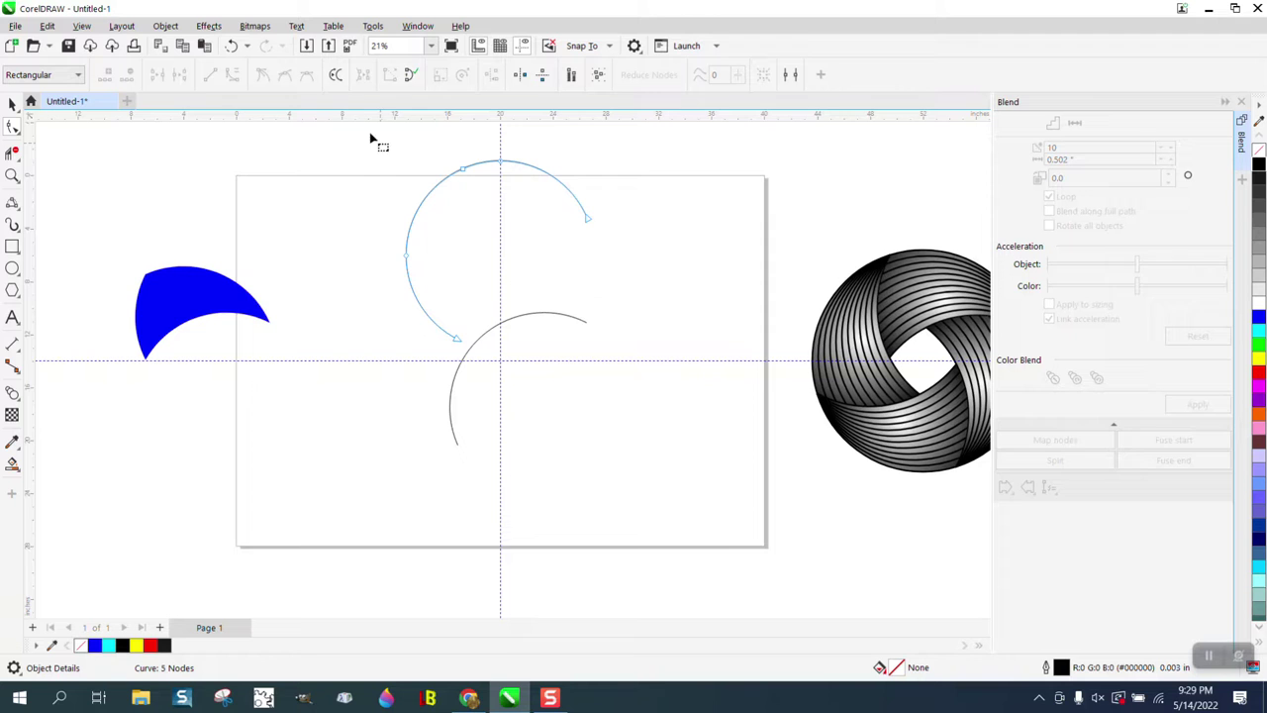
pyautogui.moveTo(369, 135); pyautogui.dragTo(638, 384)
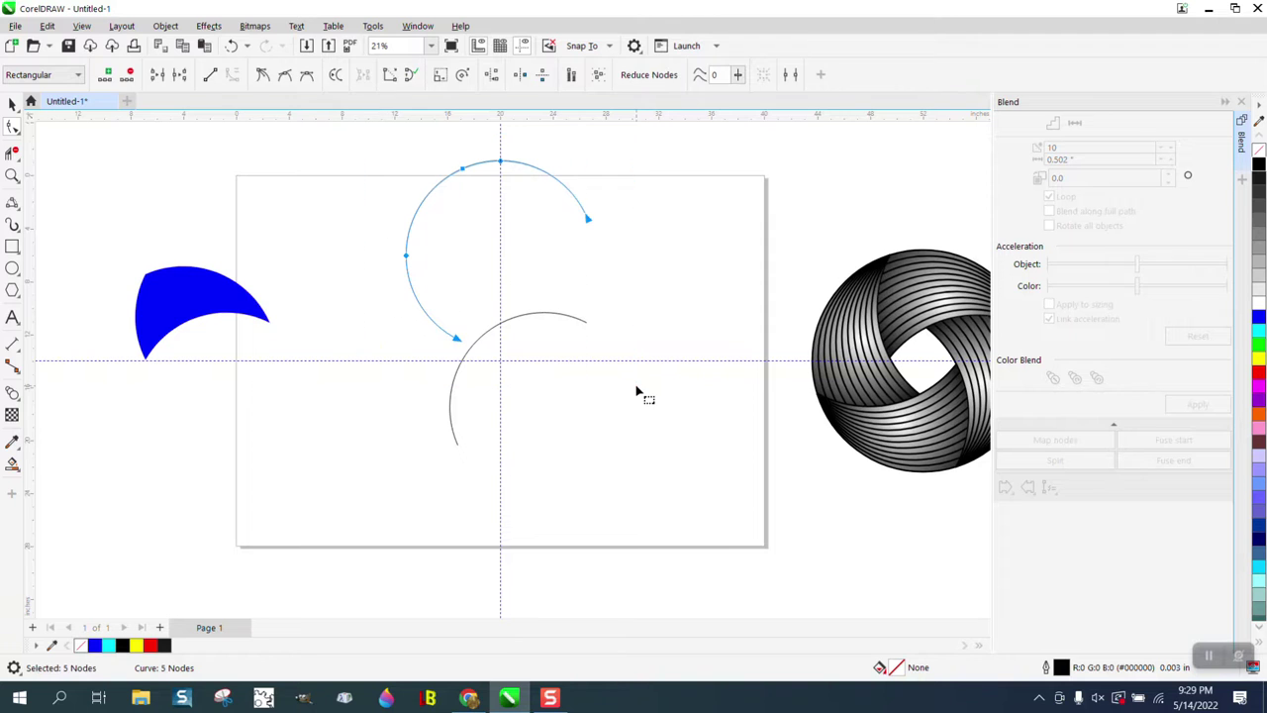
pyautogui.rightClick(499, 200)
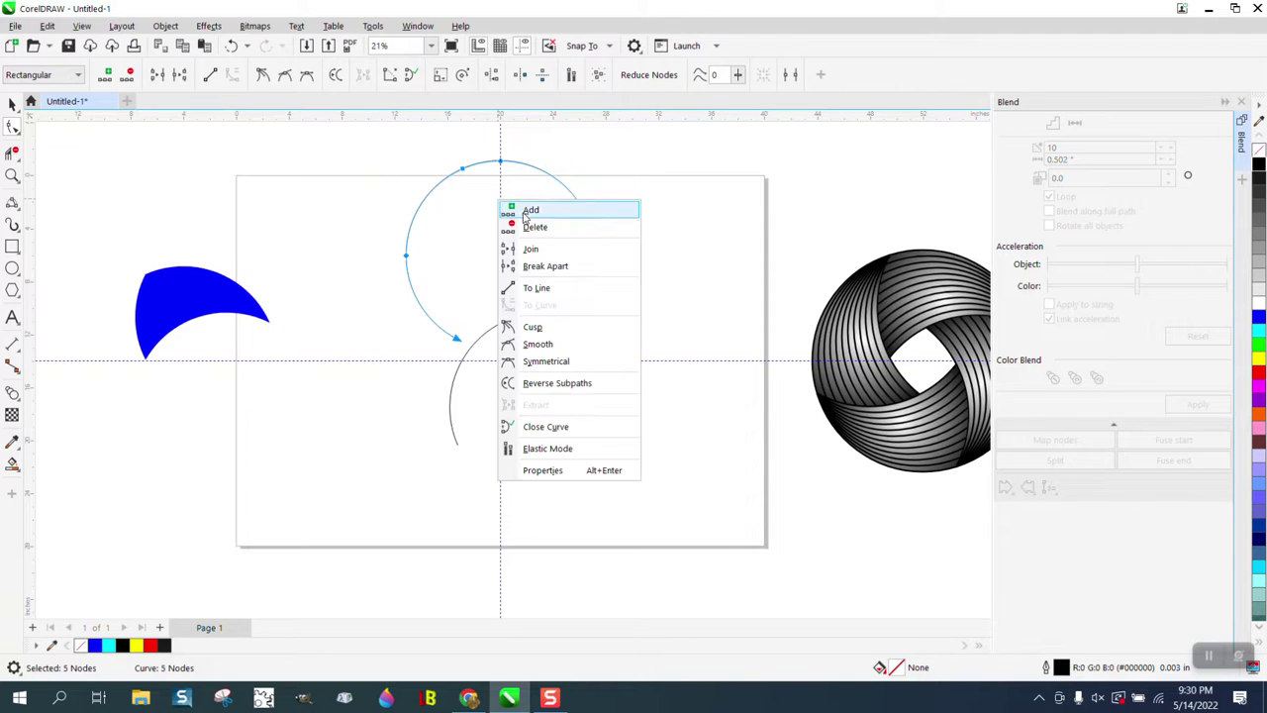
pyautogui.click(558, 384)
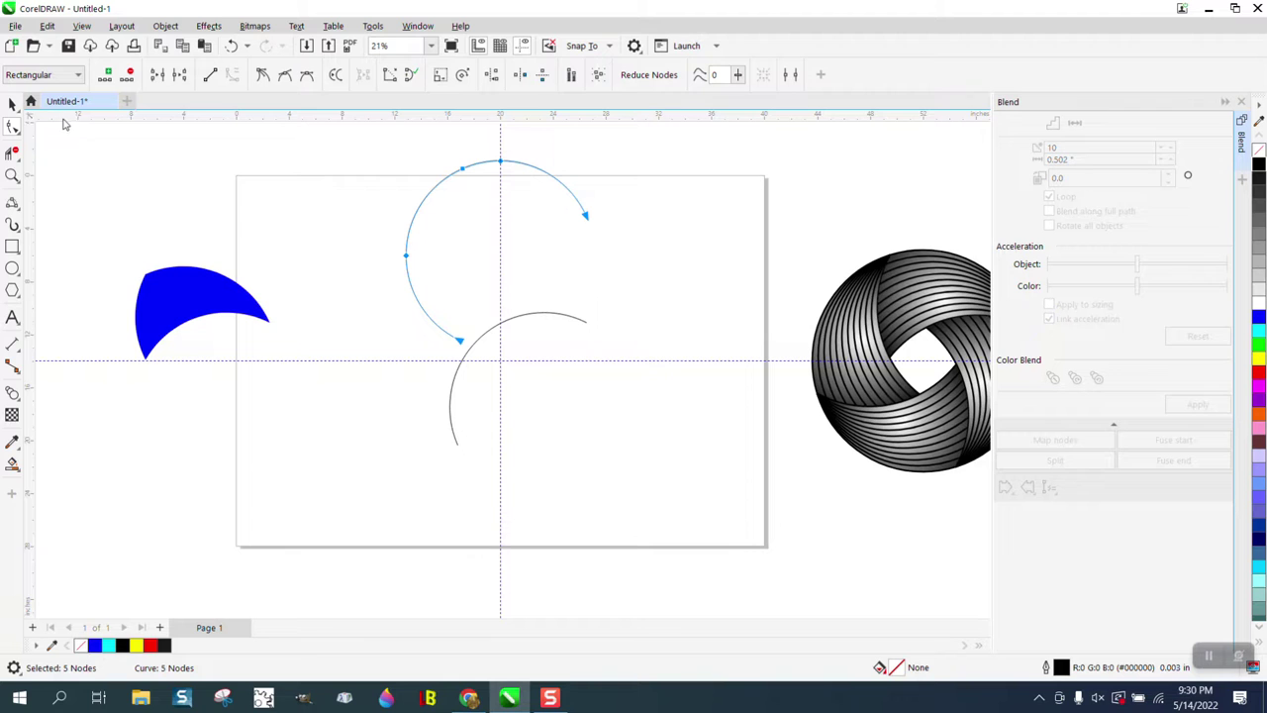
pyautogui.click(12, 103)
pyautogui.hotkey('shift', 'Down')
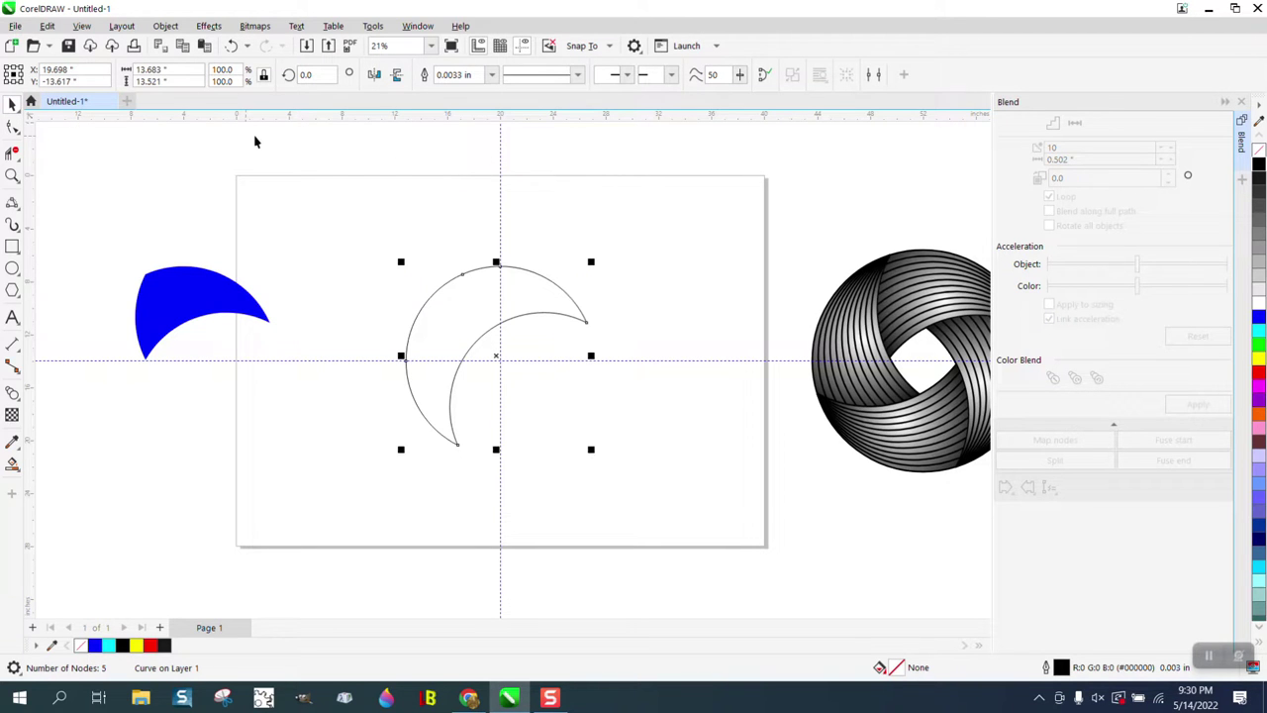
# Step: Blend the two arcs, zoom in to inspect the stepped result, then undo the blend
pyautogui.moveTo(327, 205); pyautogui.dragTo(626, 488)
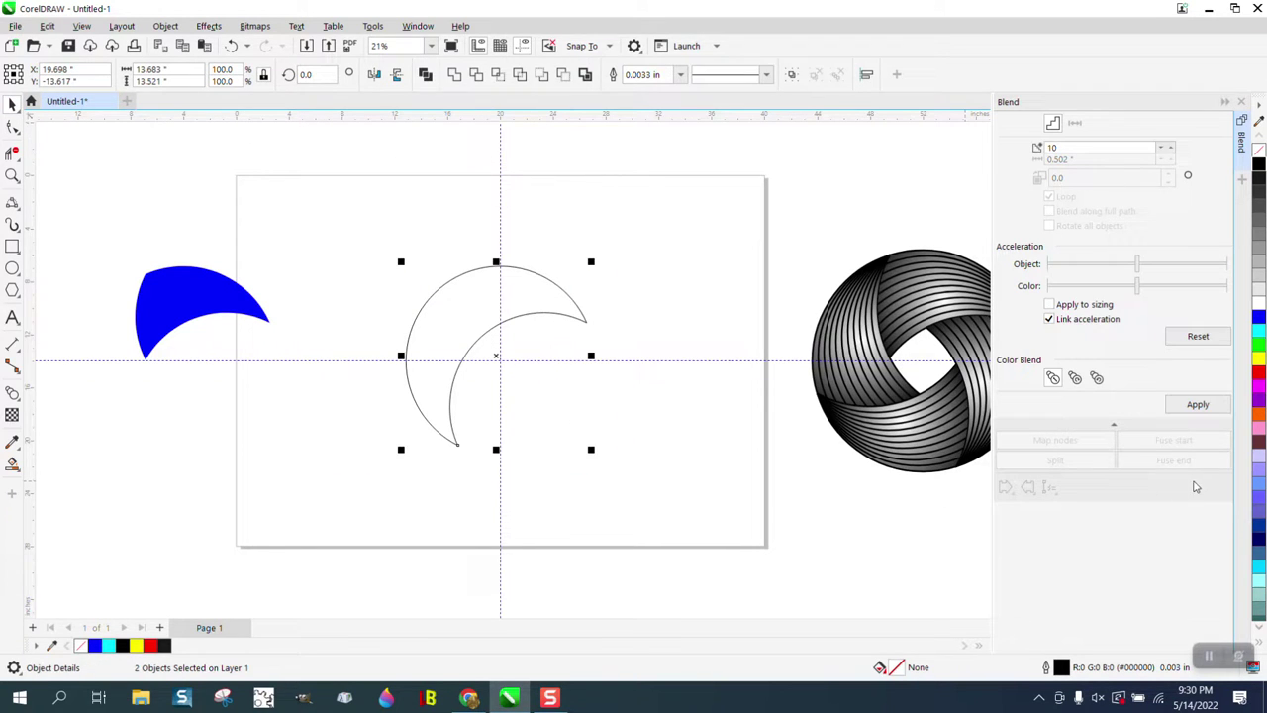
pyautogui.click(1198, 405)
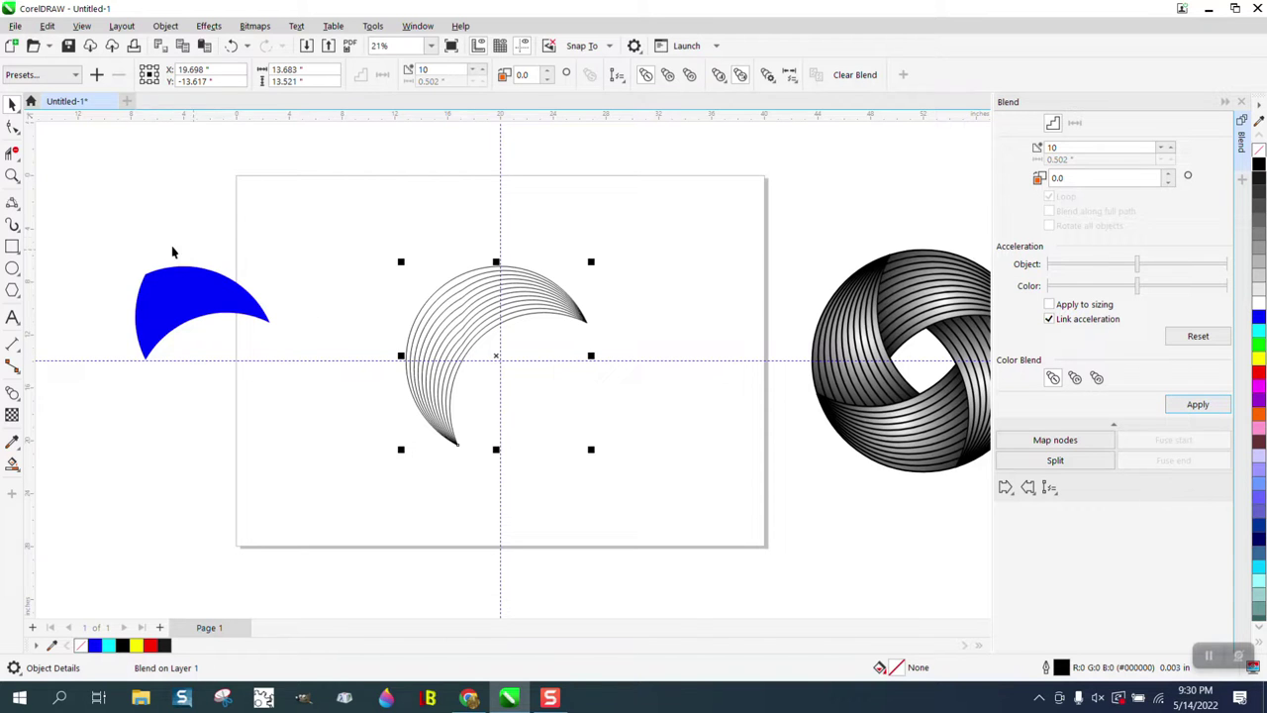
pyautogui.click(12, 176)
pyautogui.moveTo(363, 258); pyautogui.dragTo(573, 380)
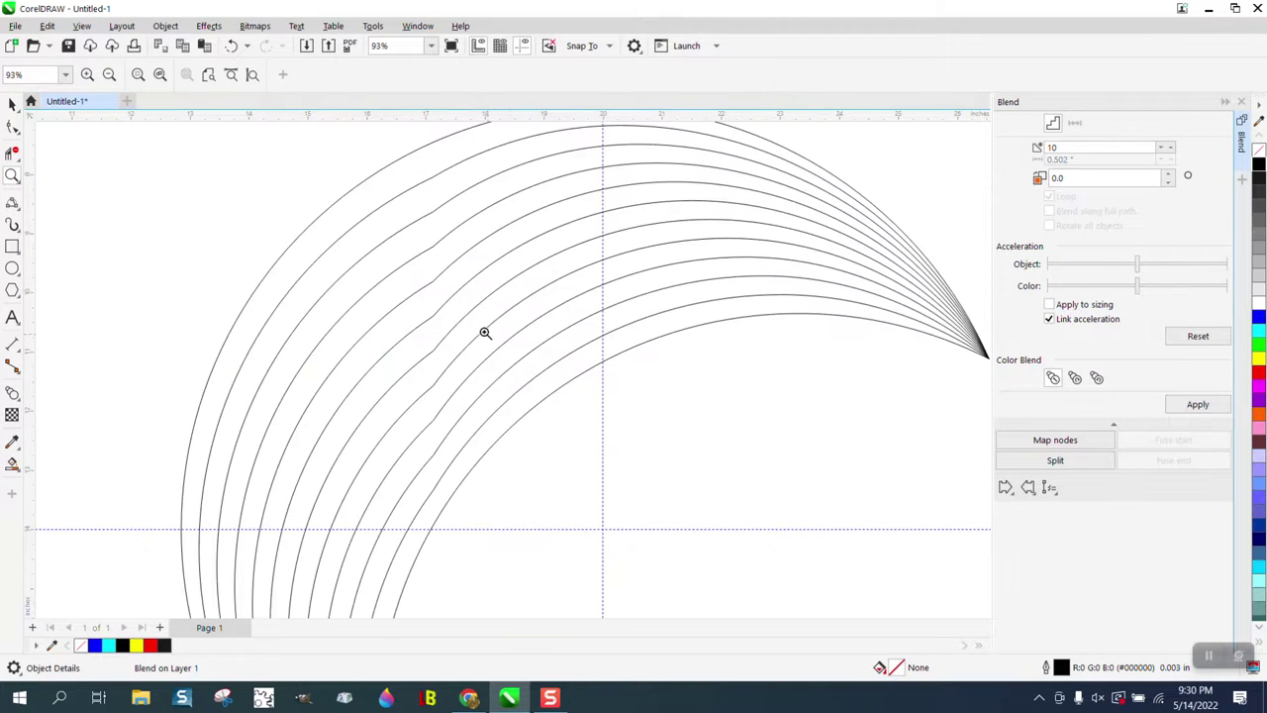
pyautogui.scroll(-1, 450, 321)
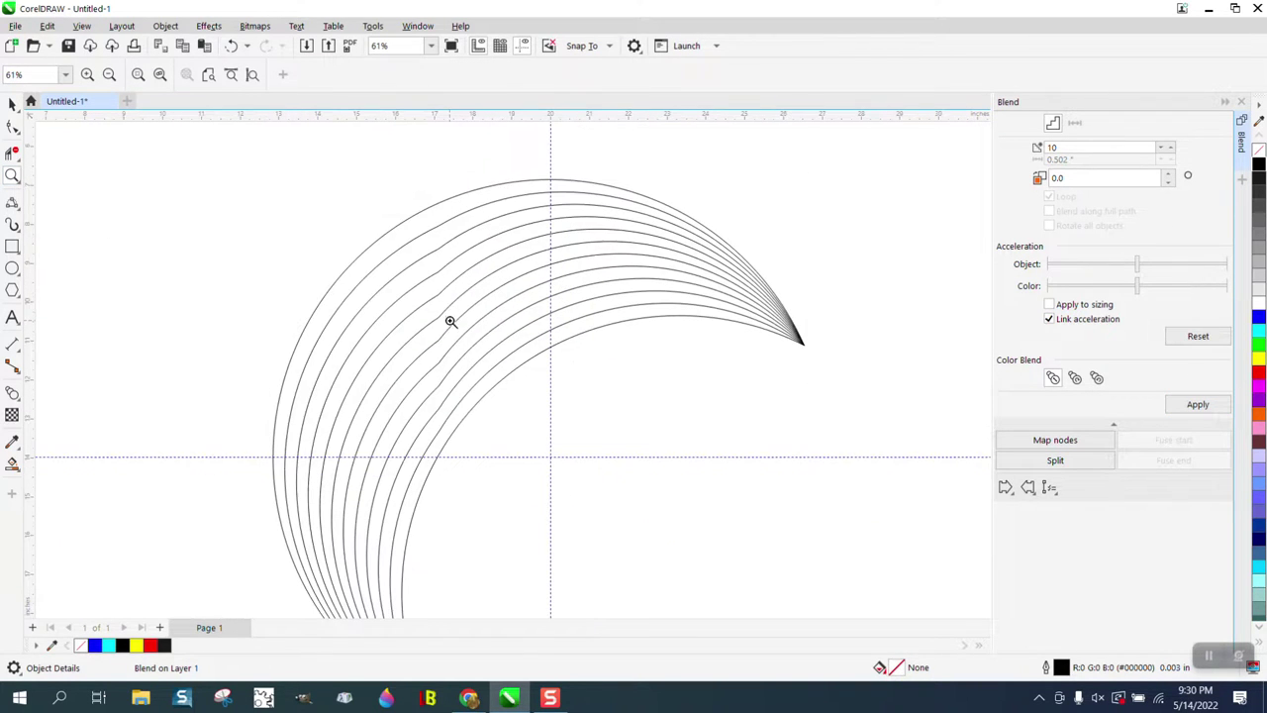
pyautogui.click(230, 45)
pyautogui.scroll(-1, 458, 295)
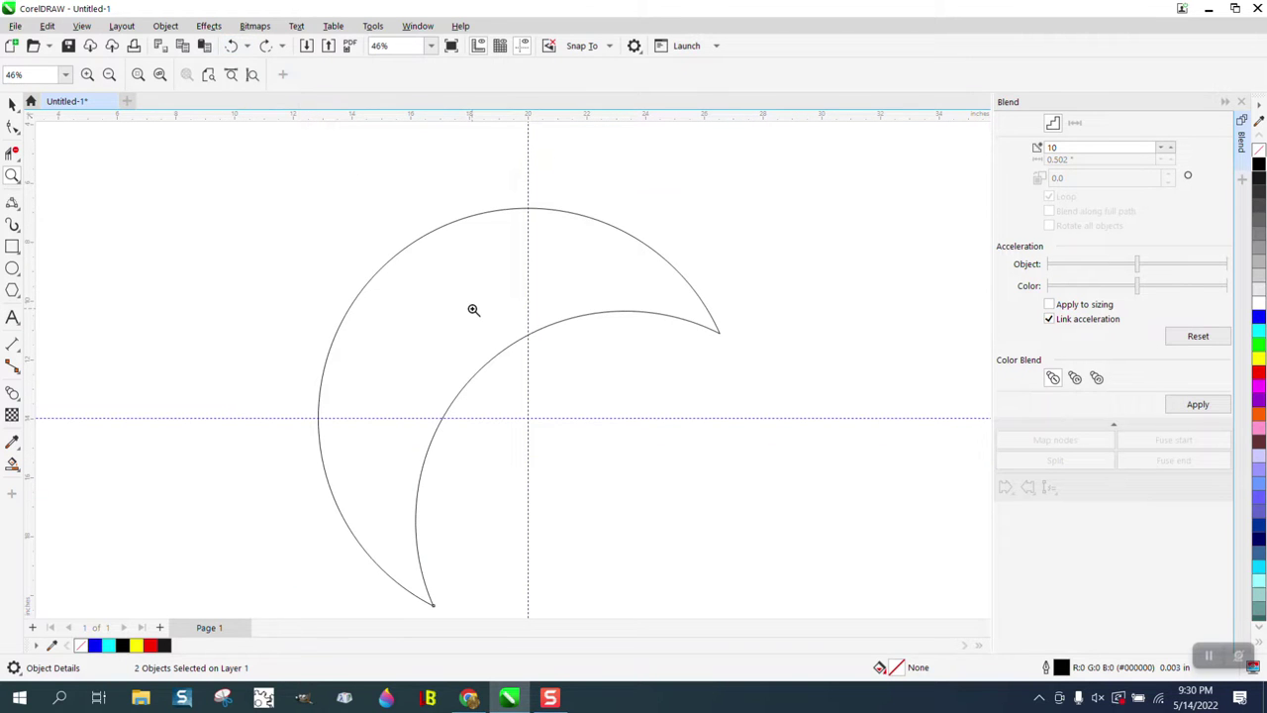
pyautogui.scroll(-1, 470, 306)
pyautogui.scroll(-1, 471, 306)
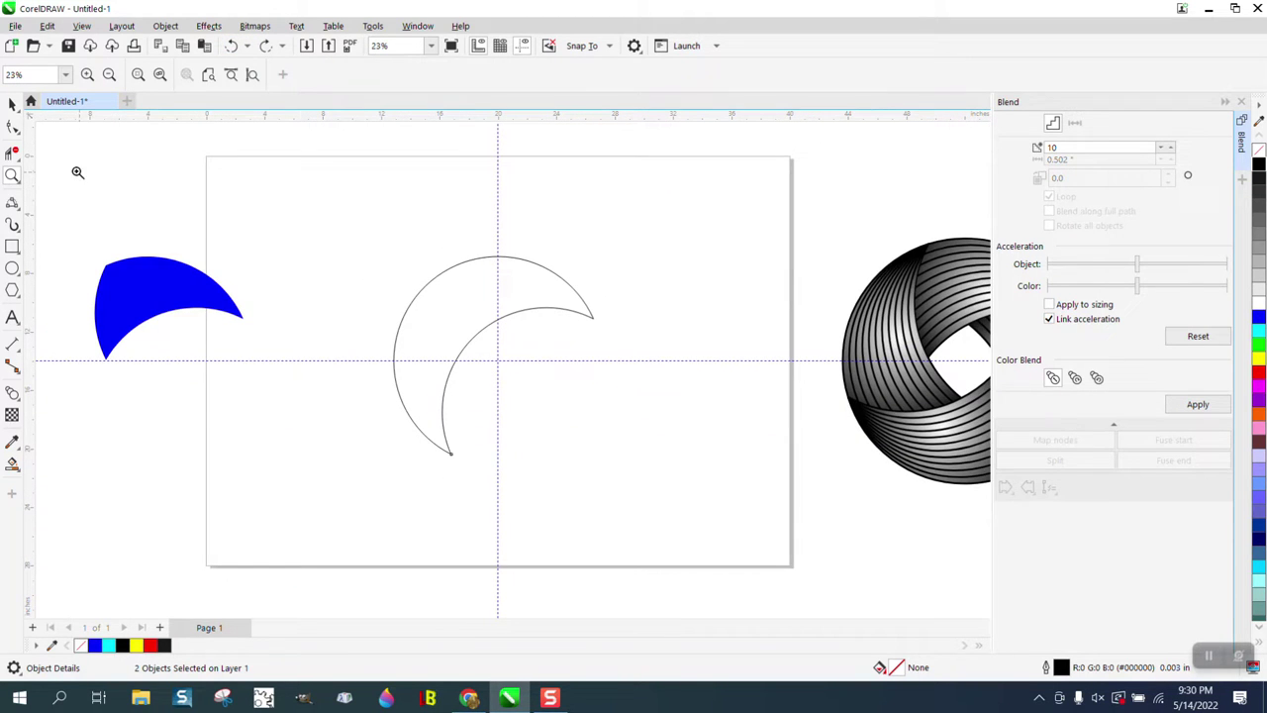
# Step: Try shifting the outer arc down and right, then undo the move
pyautogui.click(12, 104)
pyautogui.moveTo(327, 246); pyautogui.dragTo(406, 320)
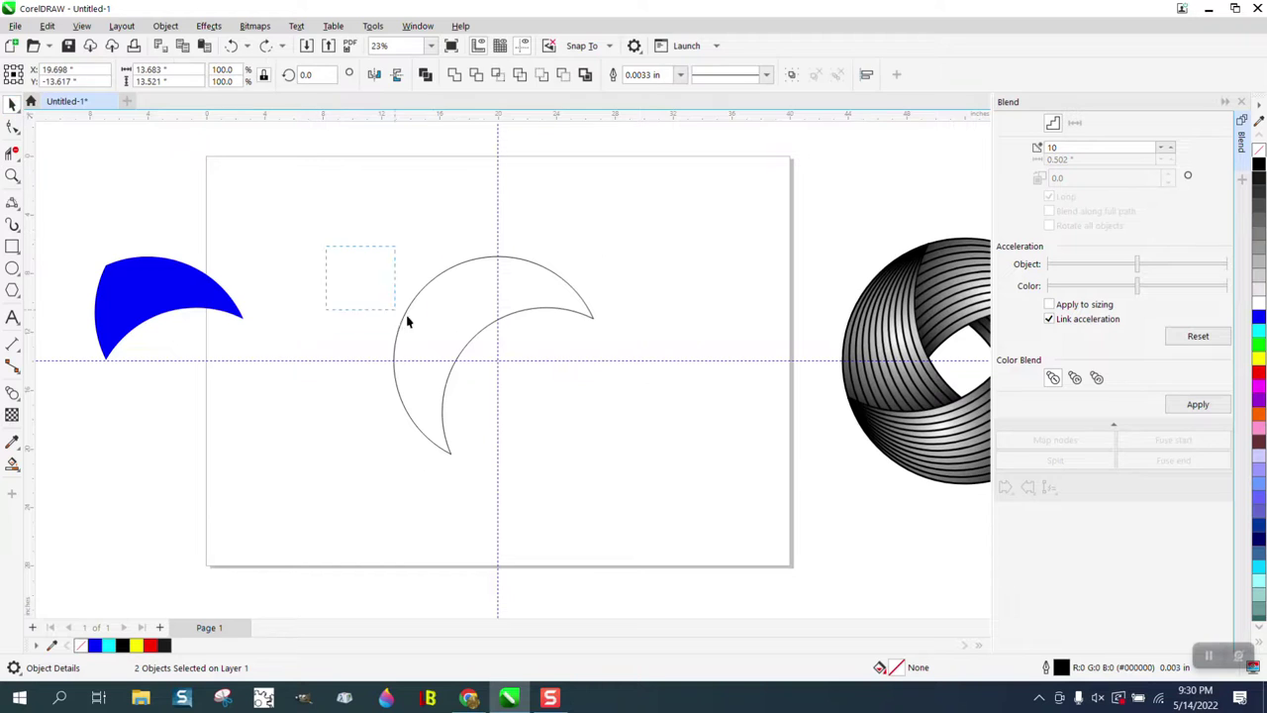
pyautogui.moveTo(511, 366); pyautogui.dragTo(512, 361)
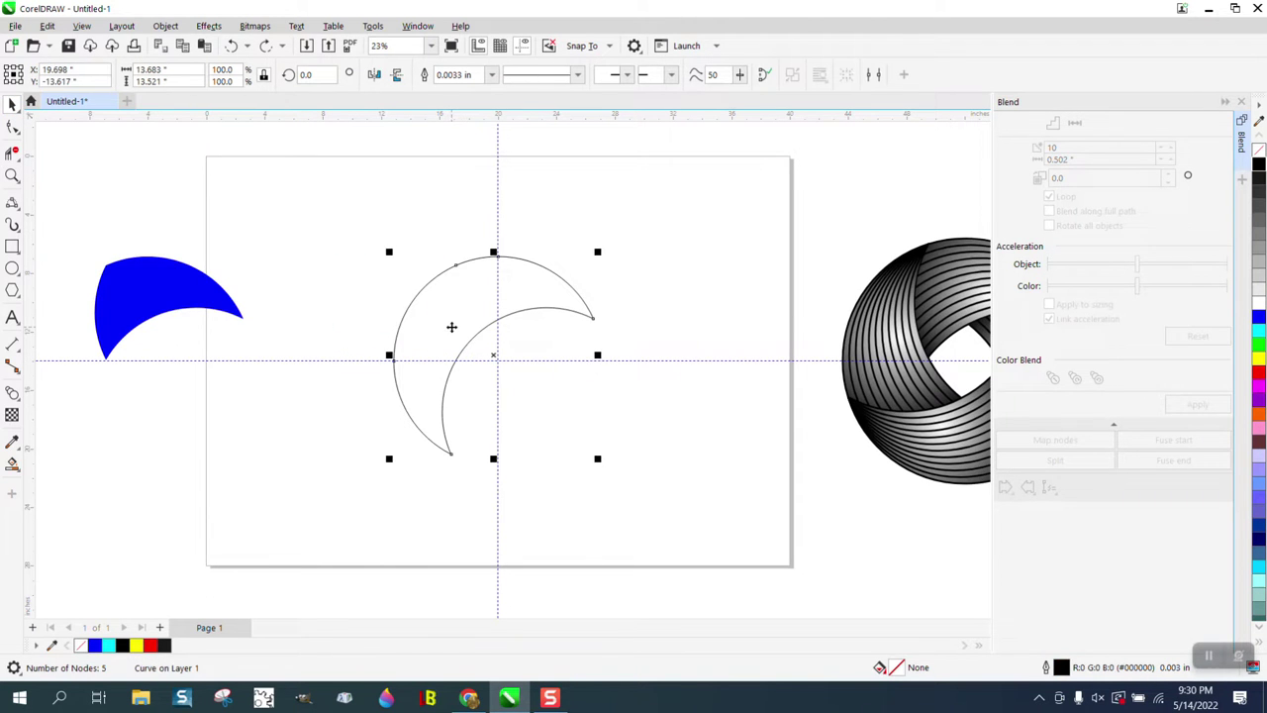
pyautogui.moveTo(452, 327); pyautogui.dragTo(556, 380)
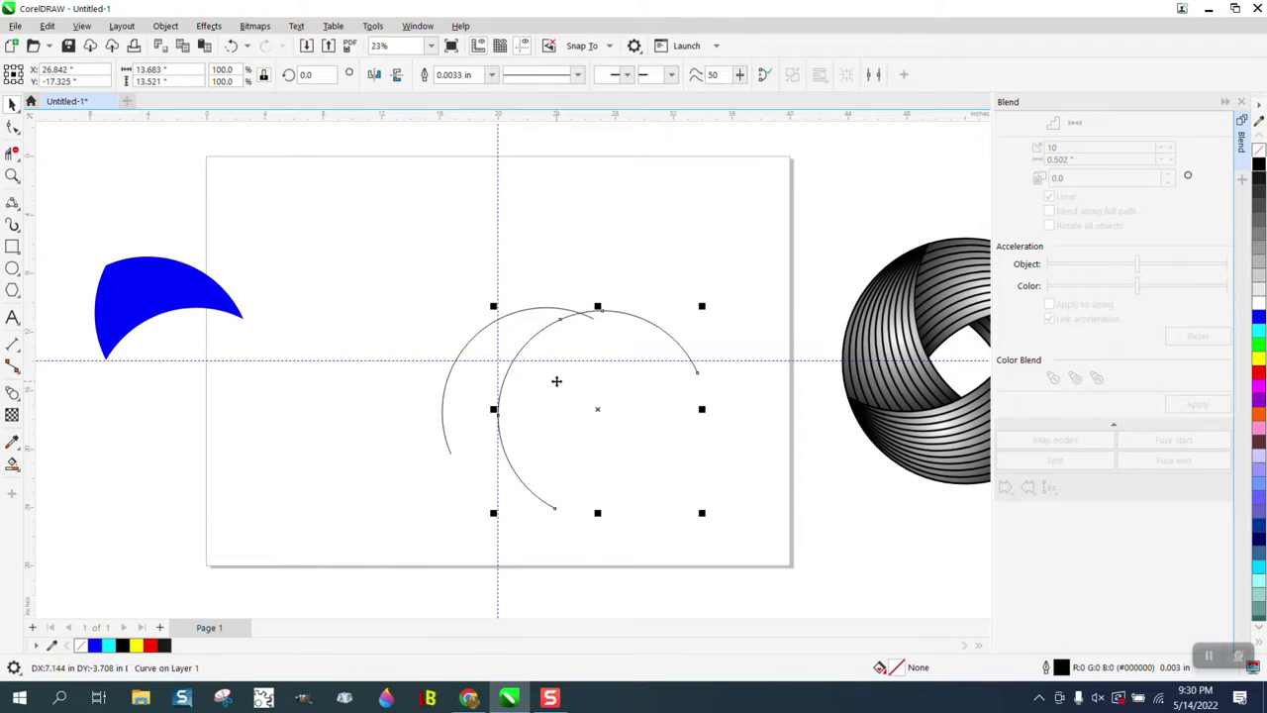
pyautogui.click(230, 46)
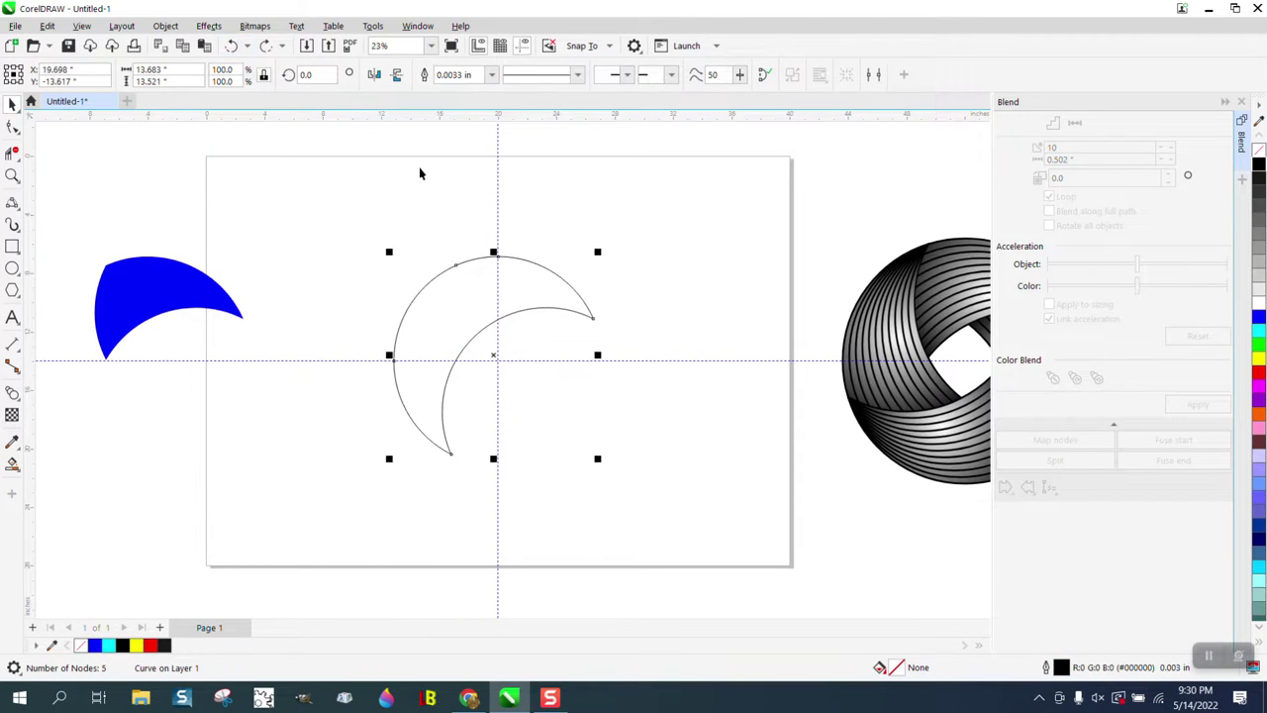
# Step: Zoom in and delete the extra node on the outer arc with the Shape tool
pyautogui.click(12, 175)
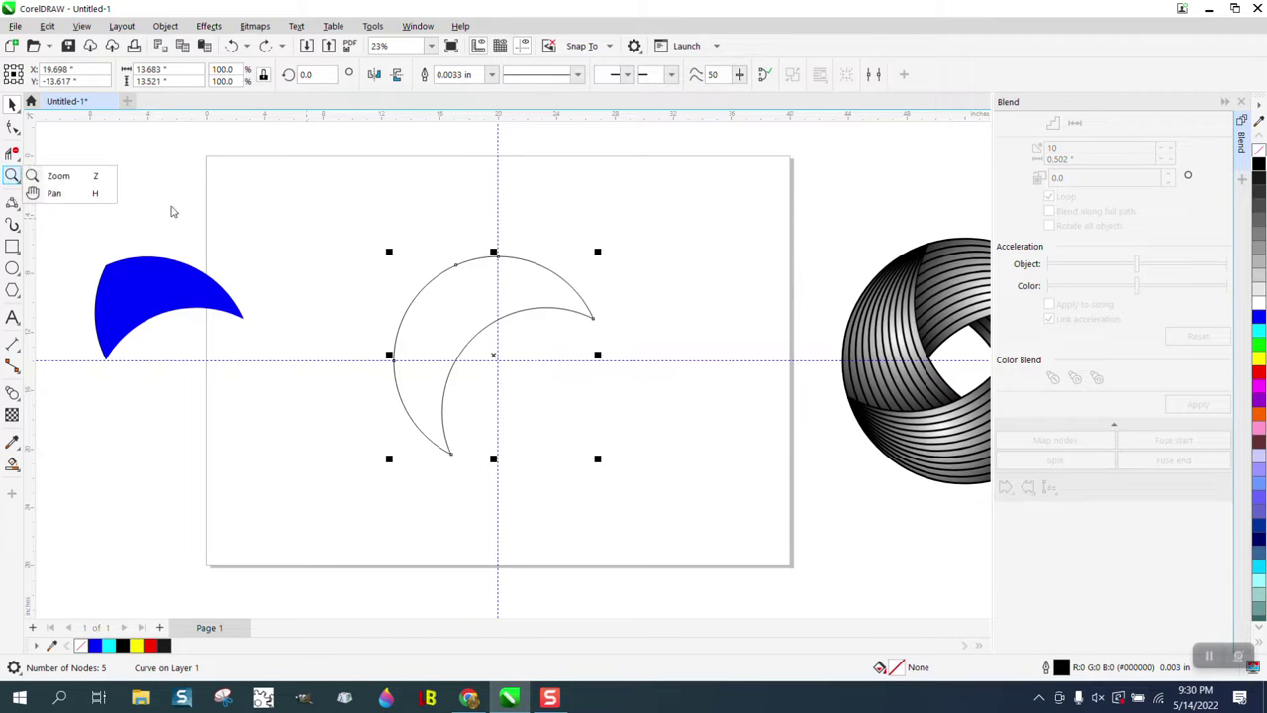
pyautogui.moveTo(387, 245); pyautogui.dragTo(606, 347)
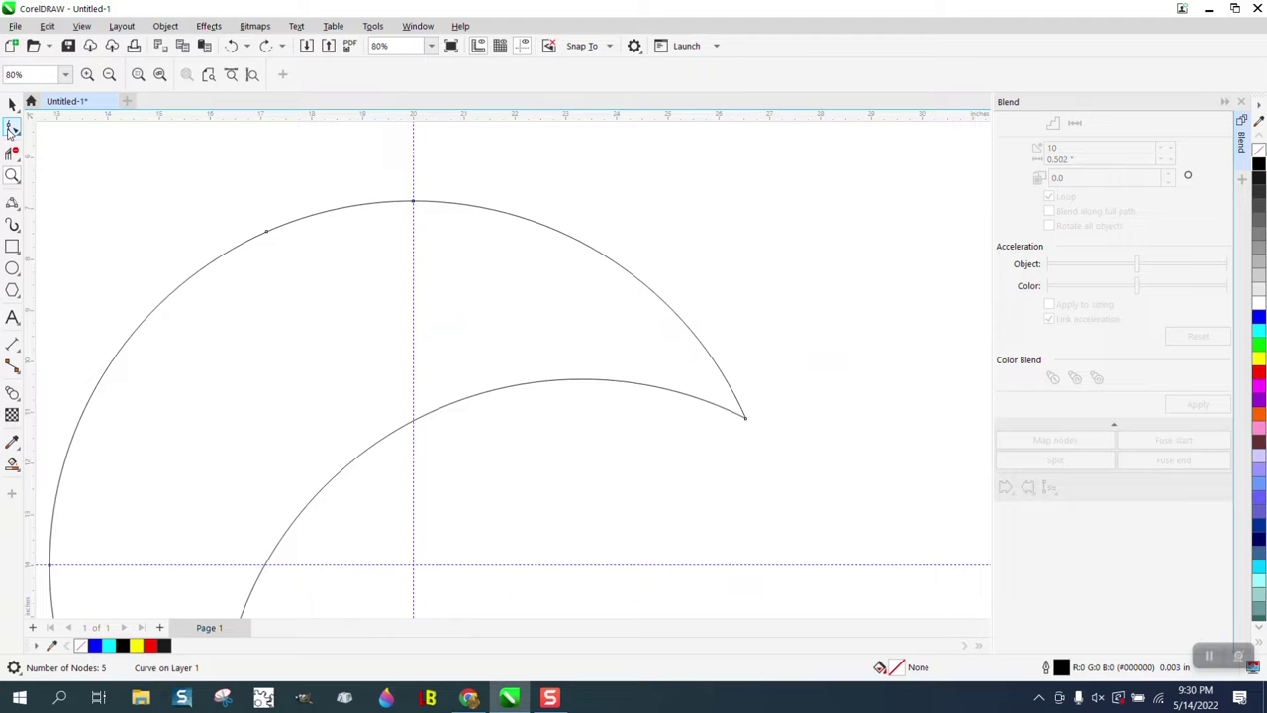
pyautogui.click(11, 126)
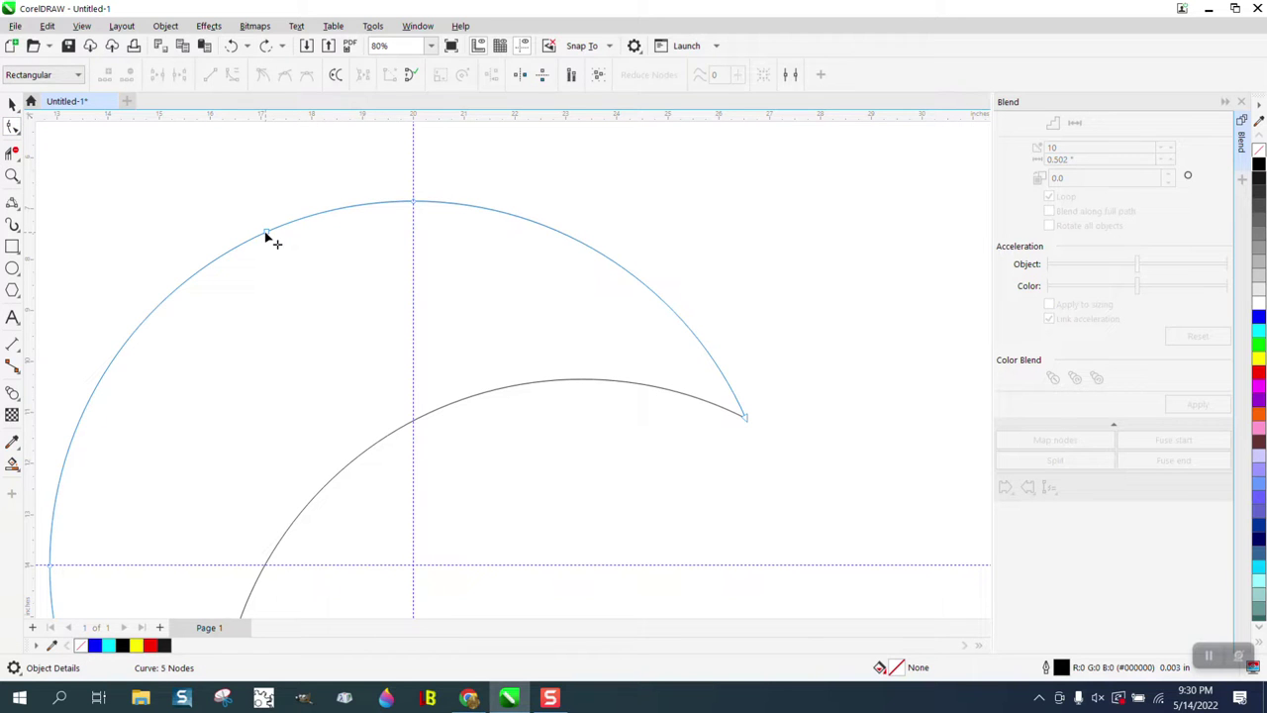
pyautogui.click(265, 234)
pyautogui.press('Delete')
pyautogui.scroll(-4, 332, 247)
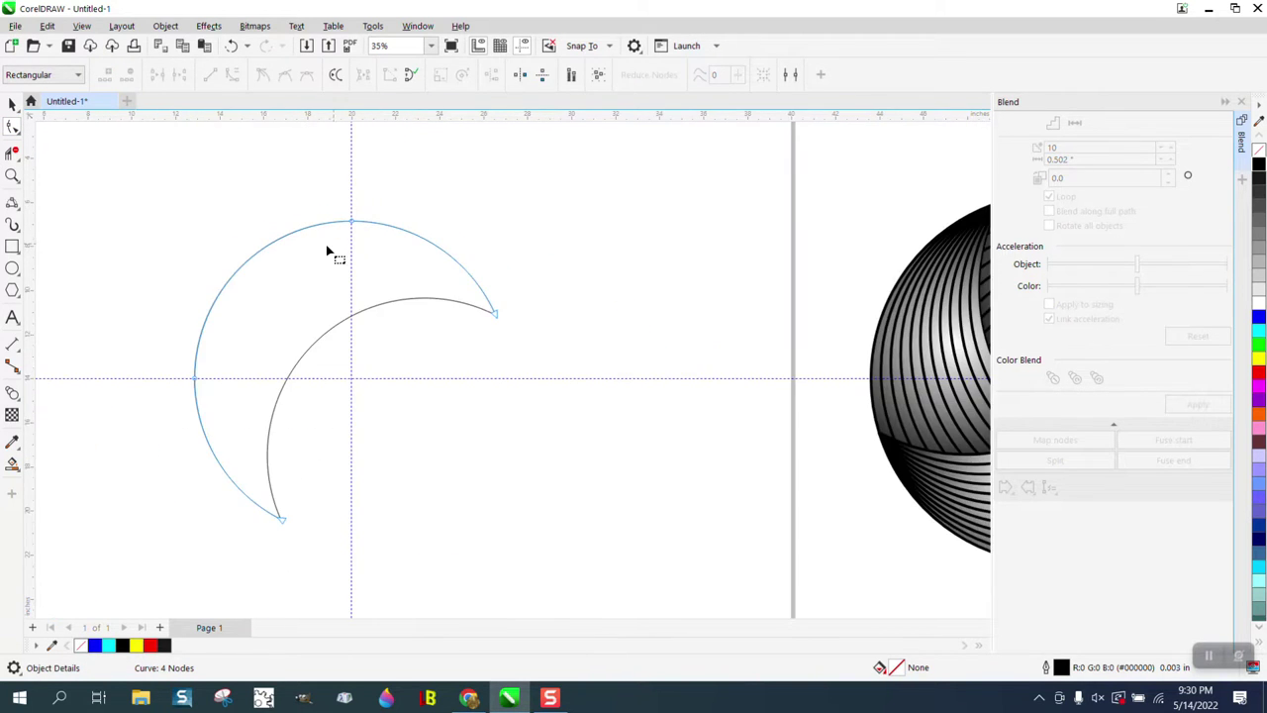
pyautogui.scroll(-1, 332, 248)
# Step: Blend both crescent curves into stepped arcs and break the blend apart into separate curves
pyautogui.click(10, 104)
pyautogui.moveTo(156, 170); pyautogui.dragTo(547, 462)
pyautogui.click(1198, 406)
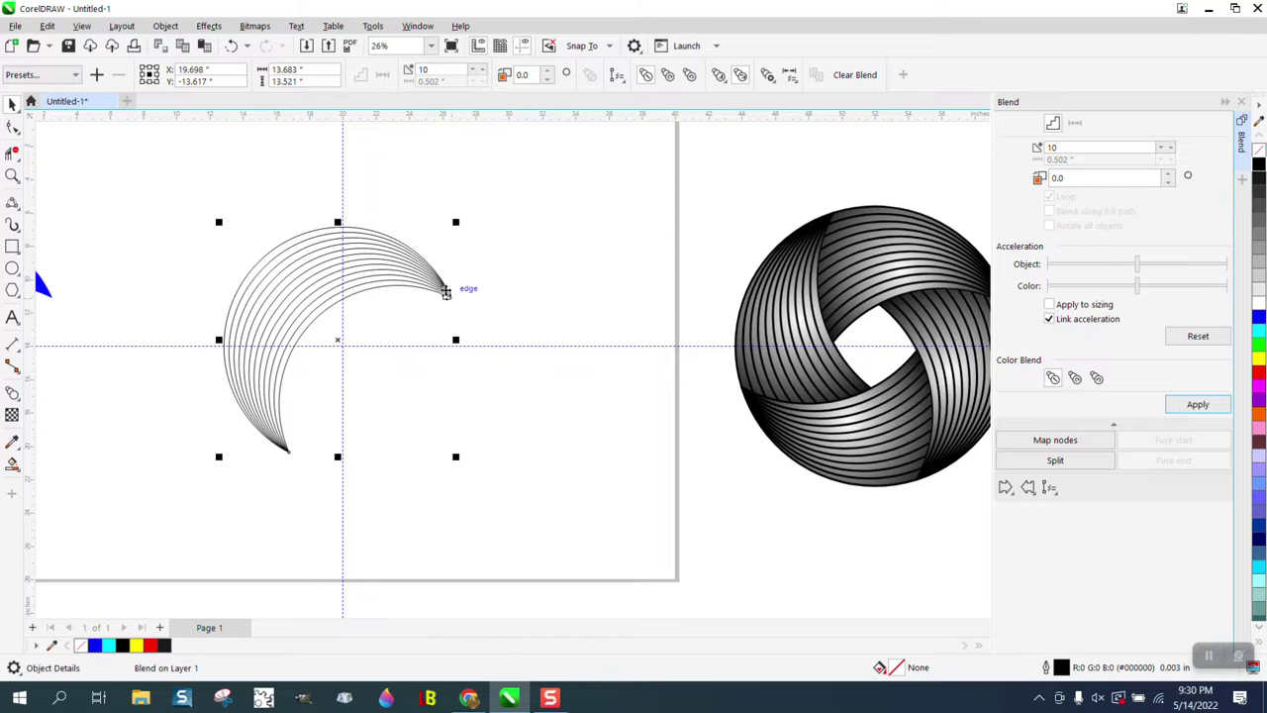
pyautogui.click(165, 26)
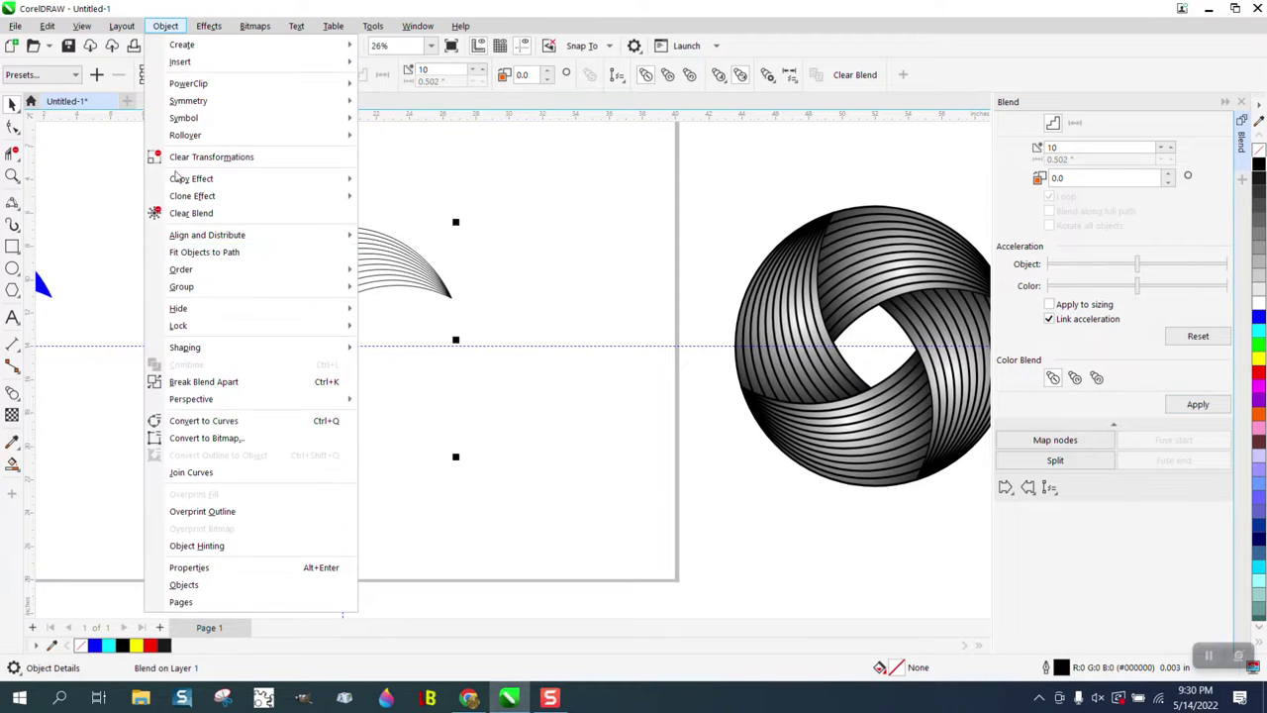
pyautogui.click(208, 388)
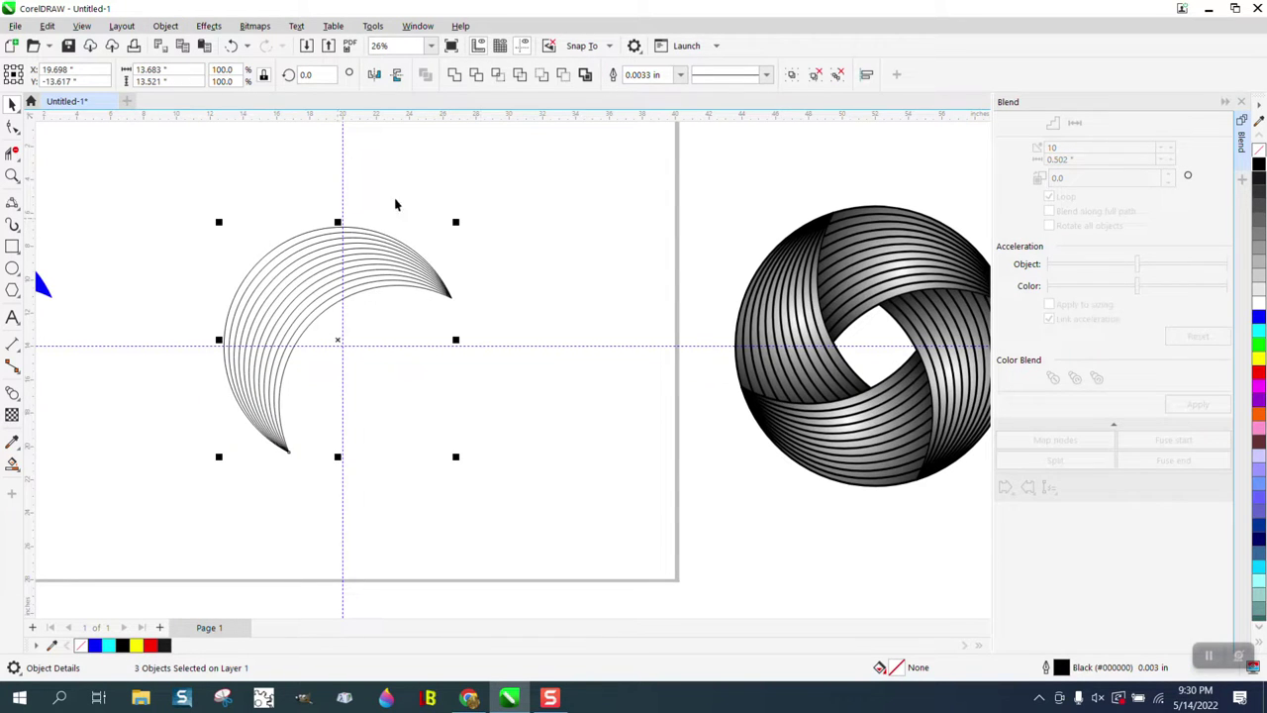
pyautogui.click(679, 77)
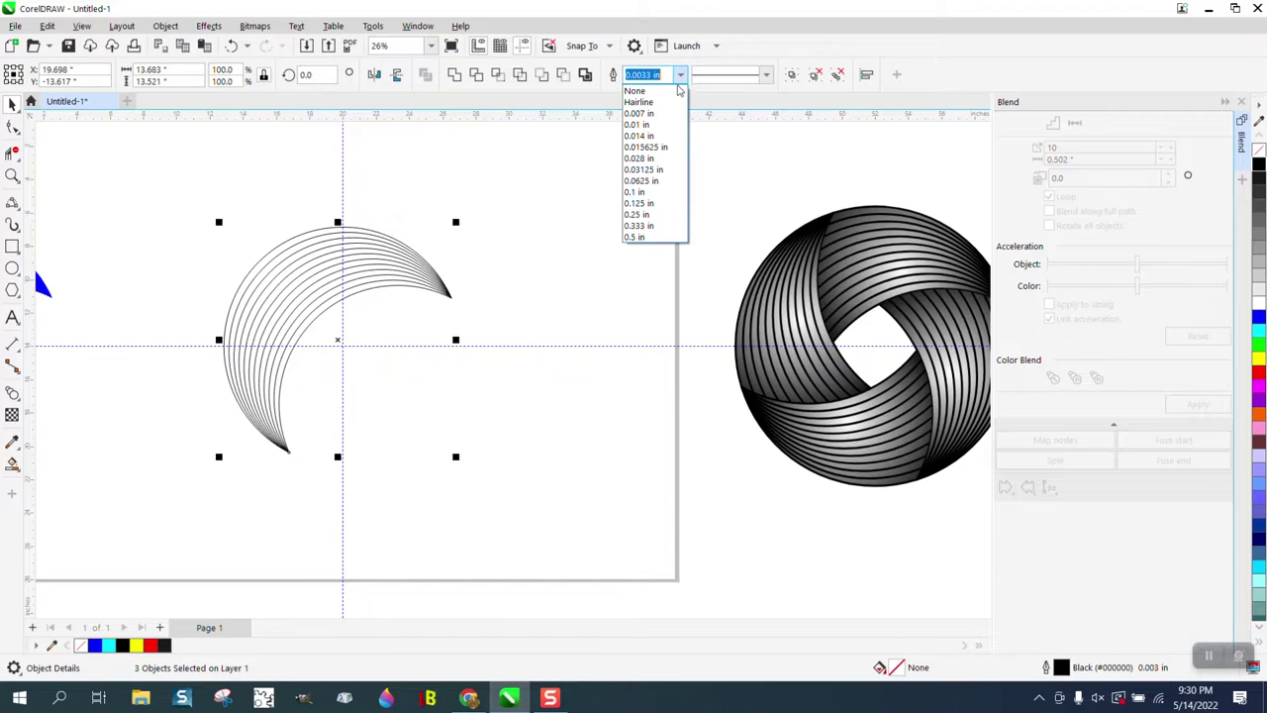
# Step: Set the stripes' outline width to 0.1 in and place a duplicate of the blue crescent over them
pyautogui.click(648, 198)
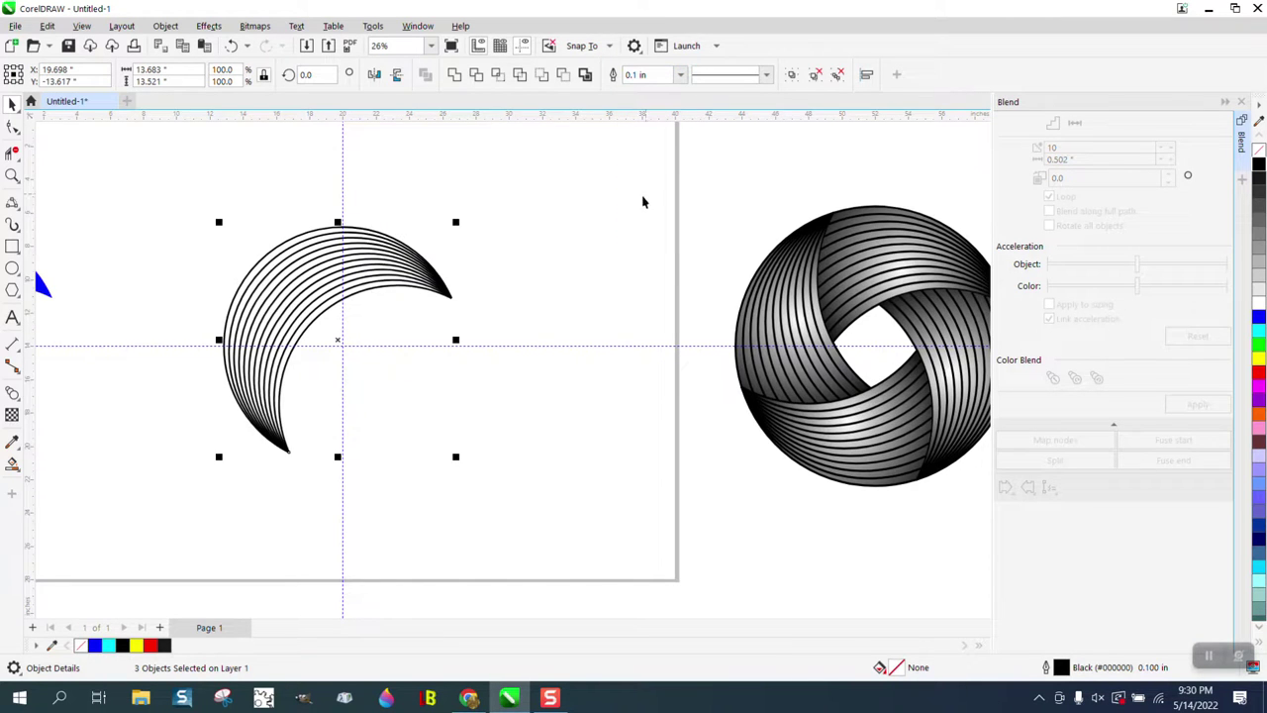
pyautogui.scroll(-1, 607, 212)
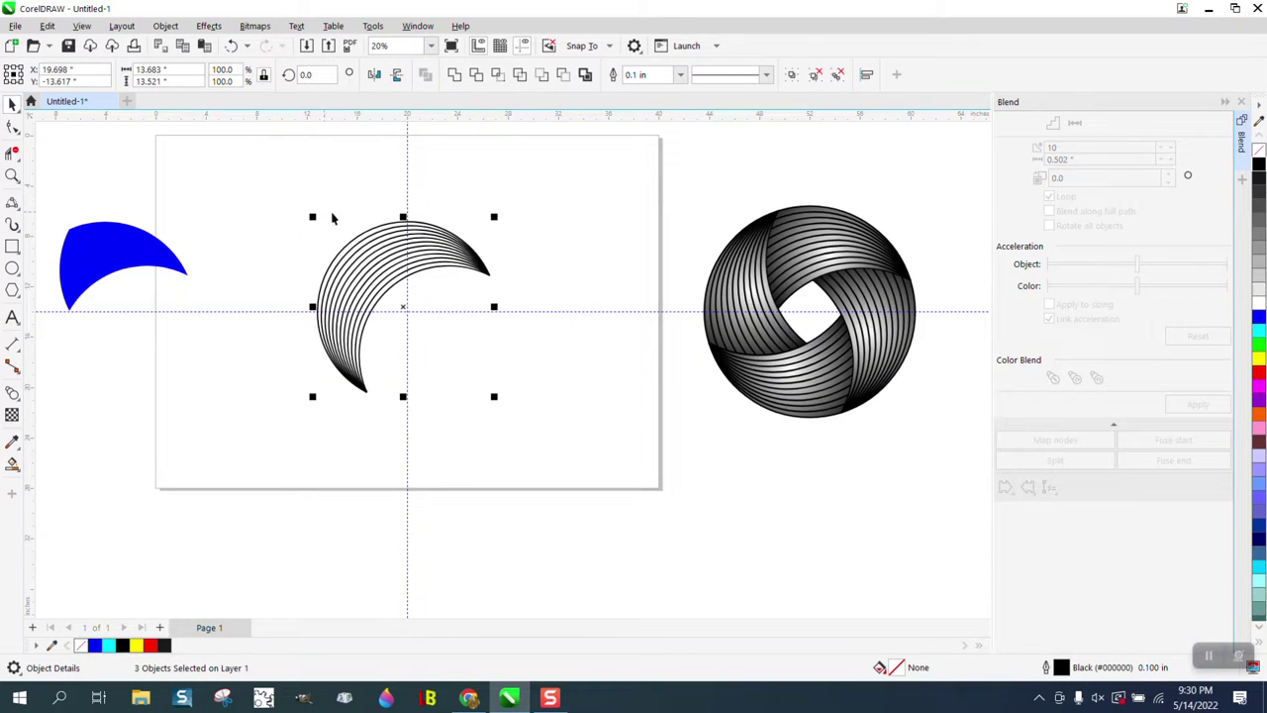
pyautogui.click(120, 257)
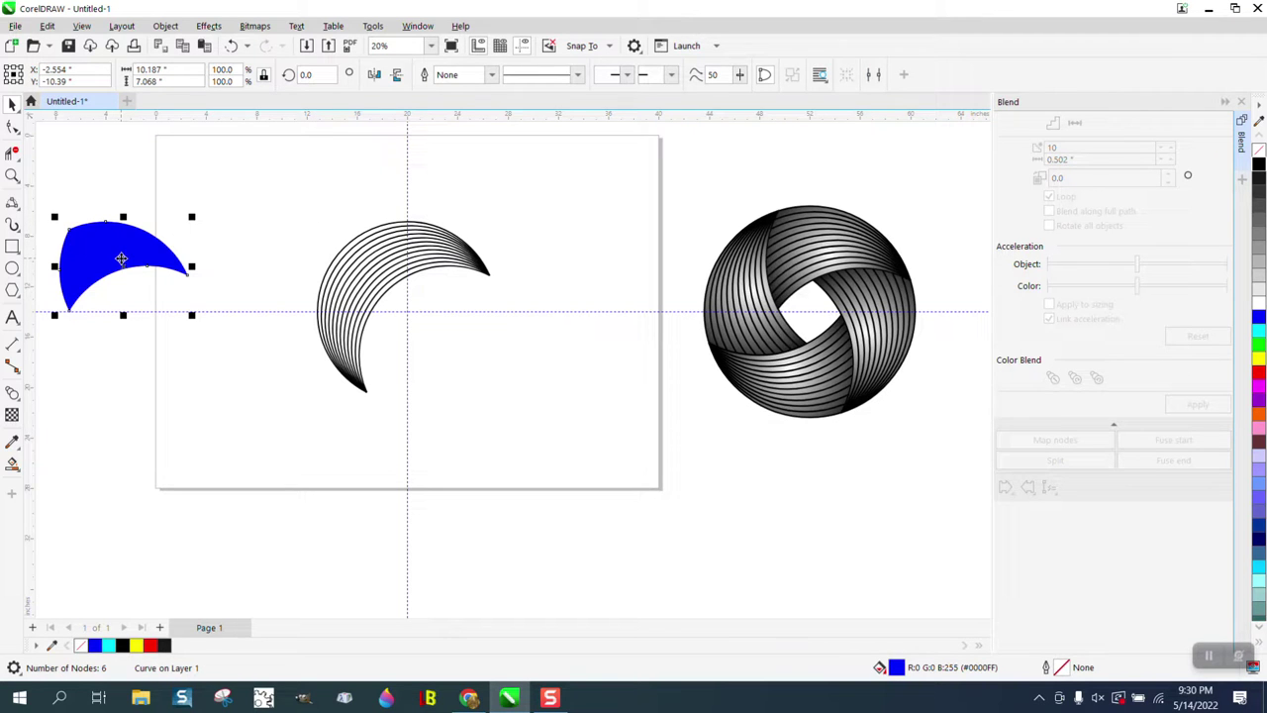
pyautogui.press('KP_Add')
pyautogui.press('Down')
pyautogui.press('Down')
pyautogui.press('Down')
pyautogui.press('Down')
pyautogui.press('Down')
pyautogui.press('Down')
pyautogui.press('Down')
pyautogui.press('Down')
pyautogui.press('Right')
pyautogui.press('Right')
pyautogui.press('Right')
pyautogui.press('Right')
pyautogui.press('Right')
pyautogui.press('Right')
pyautogui.press('Right')
pyautogui.press('Right')
pyautogui.press('Right')
pyautogui.press('Right')
pyautogui.press('Right')
pyautogui.press('Right')
pyautogui.press('Right')
pyautogui.press('Right')
pyautogui.press('Right')
pyautogui.press('Right')
pyautogui.press('Right')
pyautogui.press('Right')
pyautogui.press('Right')
pyautogui.press('Right')
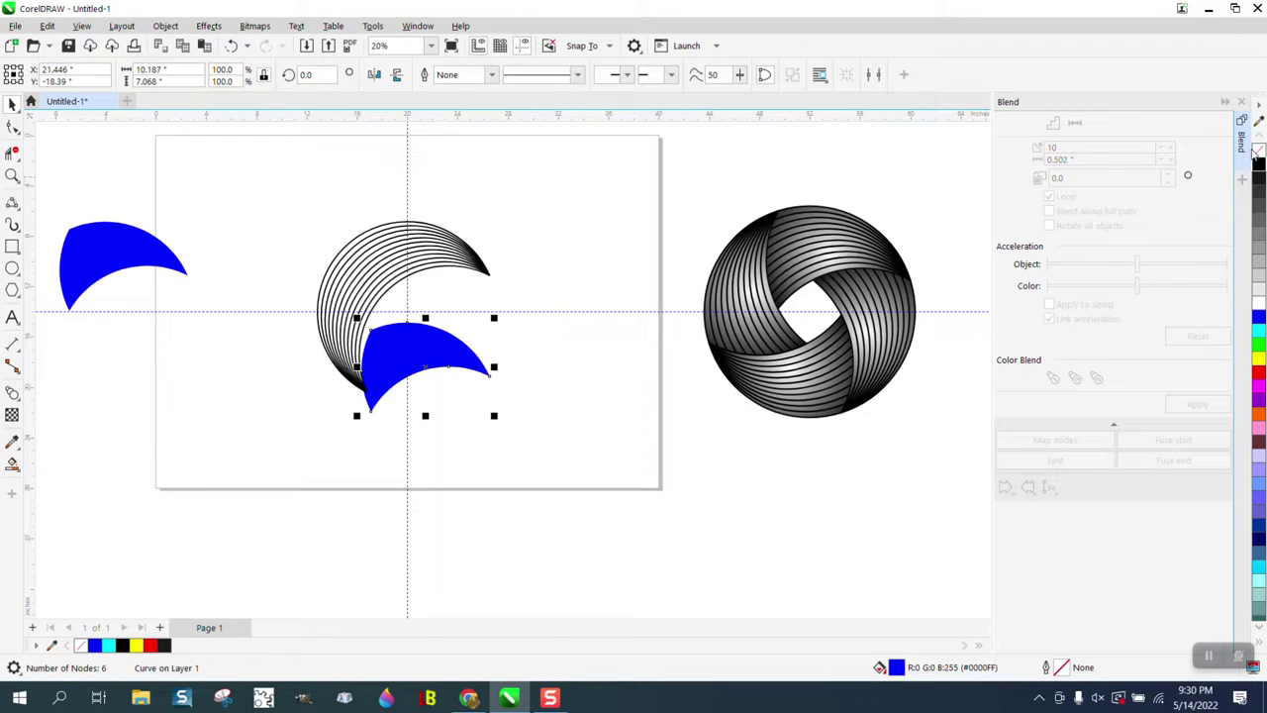
# Step: Make the copy unfilled with a black outline and nudge it up over the stripes' top
pyautogui.click(1257, 149)
pyautogui.rightClick(1259, 164)
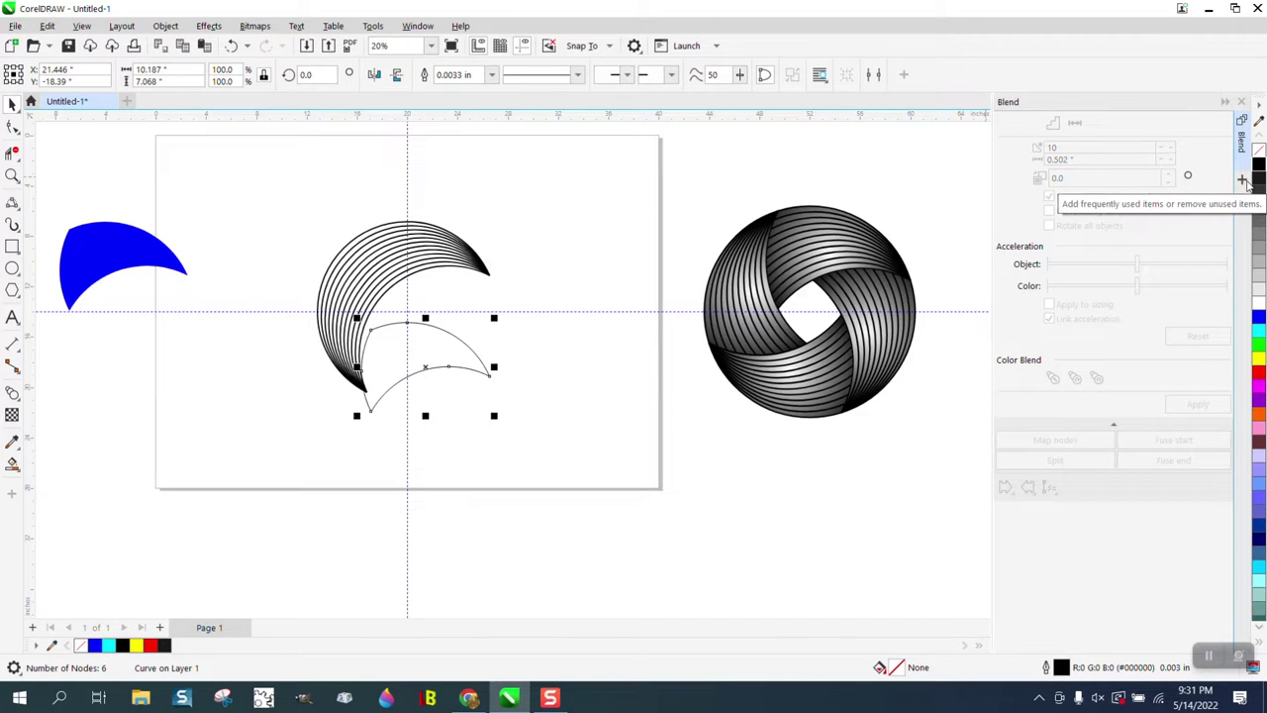
pyautogui.press('Up')
pyautogui.press('Up')
pyautogui.press('Up')
pyautogui.press('Up')
pyautogui.press('Up')
pyautogui.press('Up')
pyautogui.press('Up')
pyautogui.press('Up')
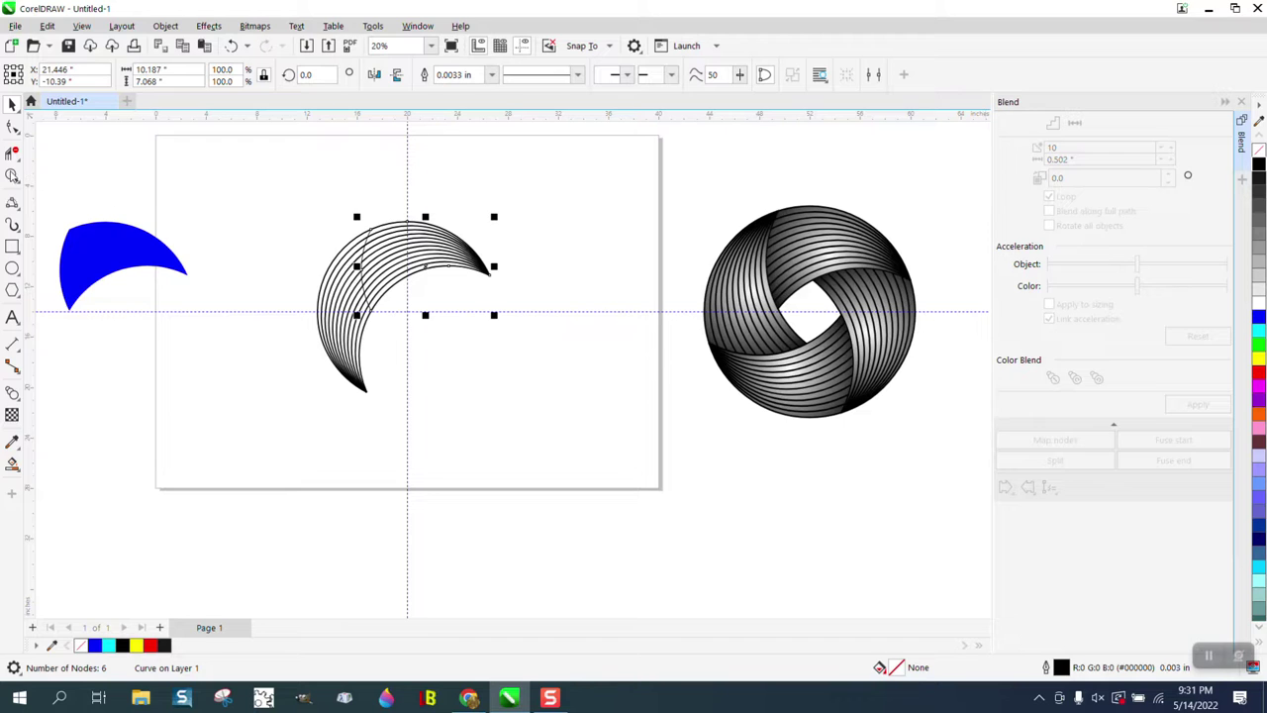
# Step: Erase the stripe ends sticking out past the thin black crescent outline
pyautogui.click(12, 153)
pyautogui.moveTo(328, 264)
pyautogui.mouseDown()
pyautogui.moveTo(347, 311)
pyautogui.moveTo(306, 325)
pyautogui.moveTo(382, 351)
pyautogui.mouseUp()
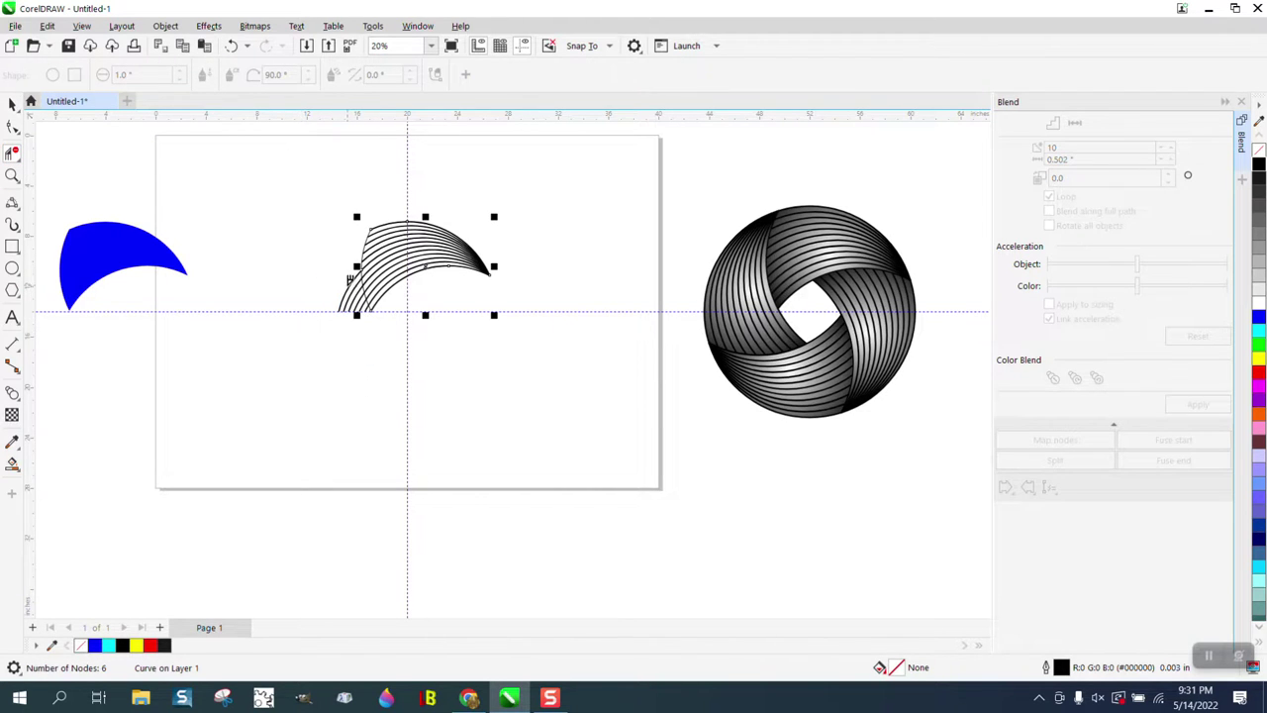
pyautogui.click(12, 176)
pyautogui.moveTo(299, 265); pyautogui.dragTo(476, 377)
pyautogui.click(12, 154)
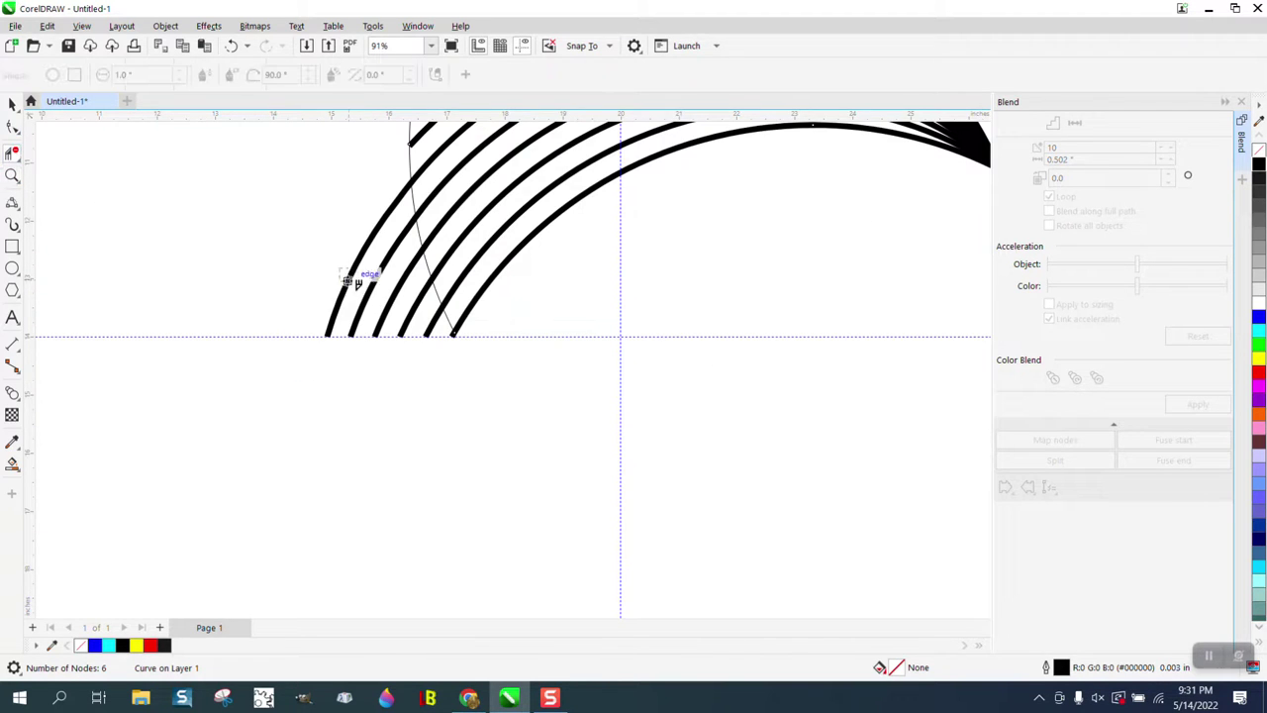
pyautogui.moveTo(346, 281); pyautogui.dragTo(506, 369)
# Step: Zoom out to 17% so the striped crescent, blue crescent and reference knot show together
pyautogui.click(12, 175)
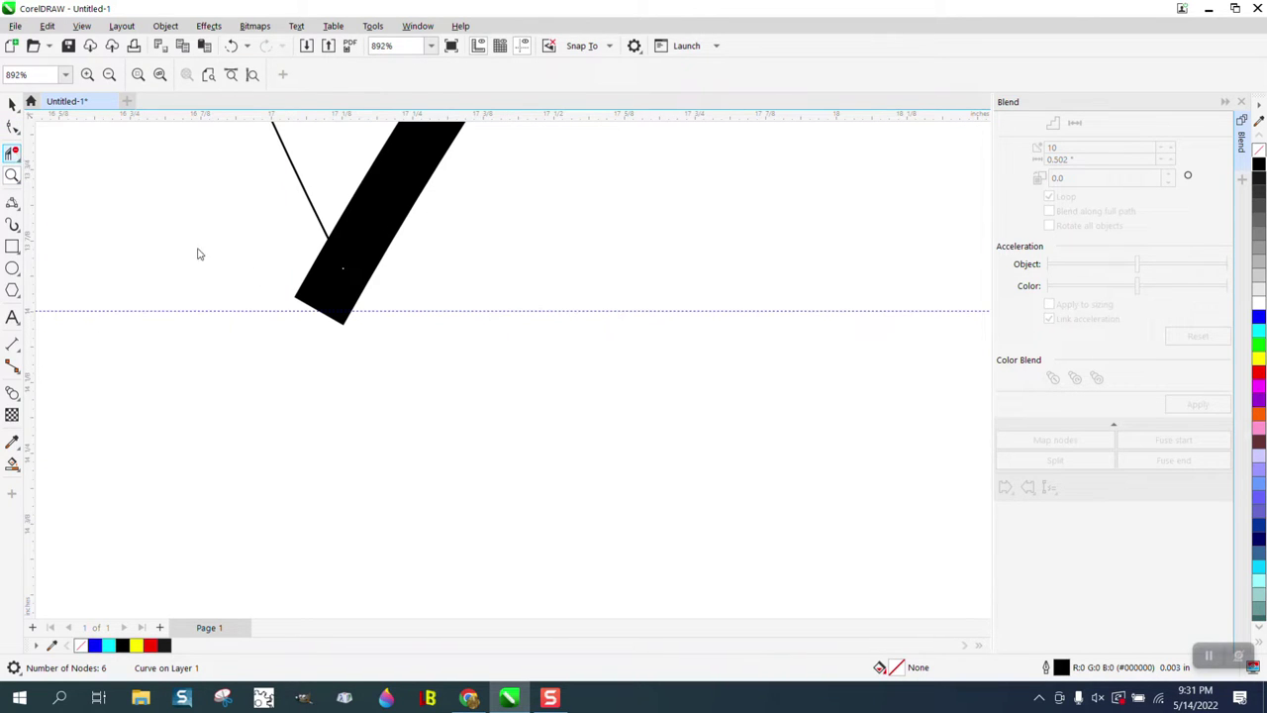
pyautogui.click(319, 280)
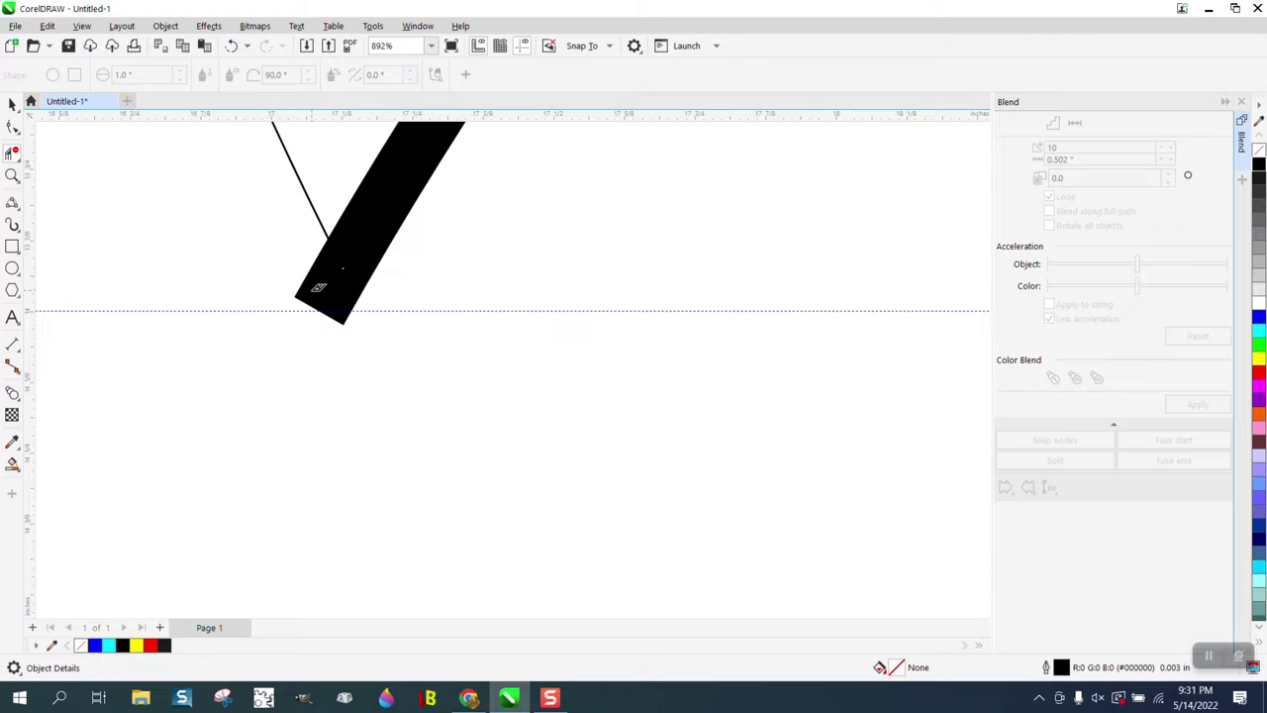
pyautogui.scroll(-10, 346, 302)
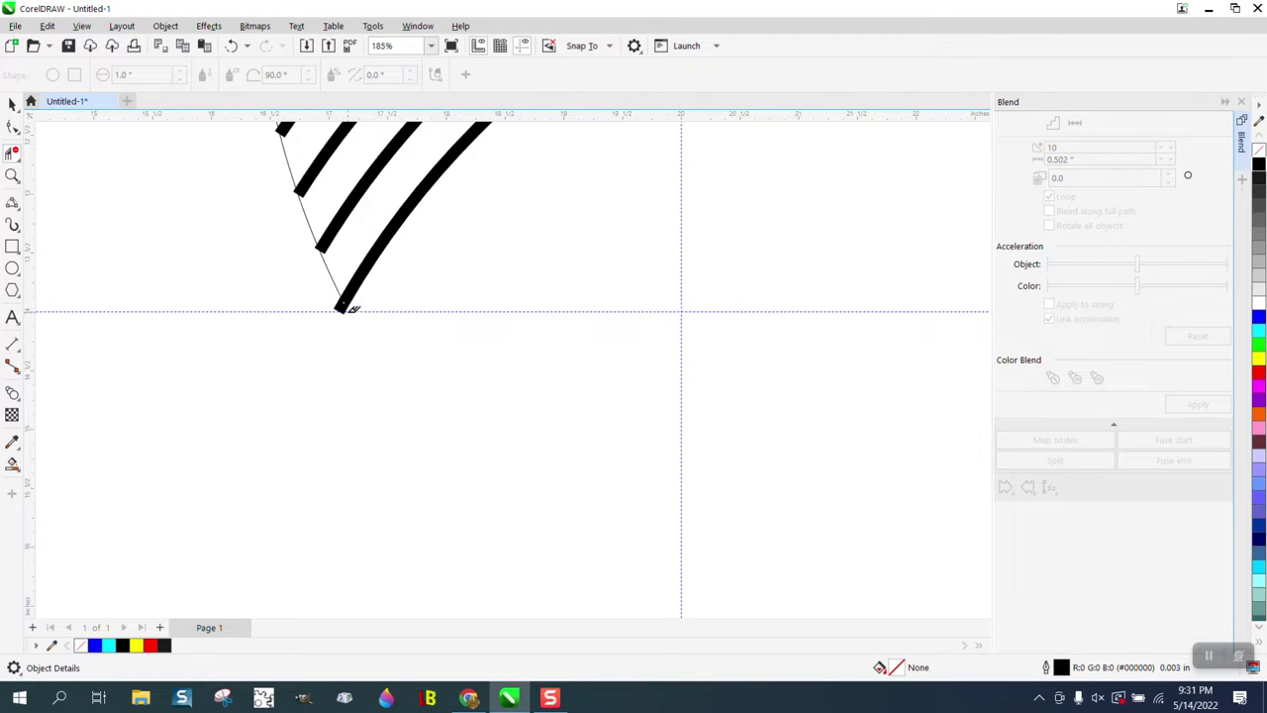
pyautogui.press('space')
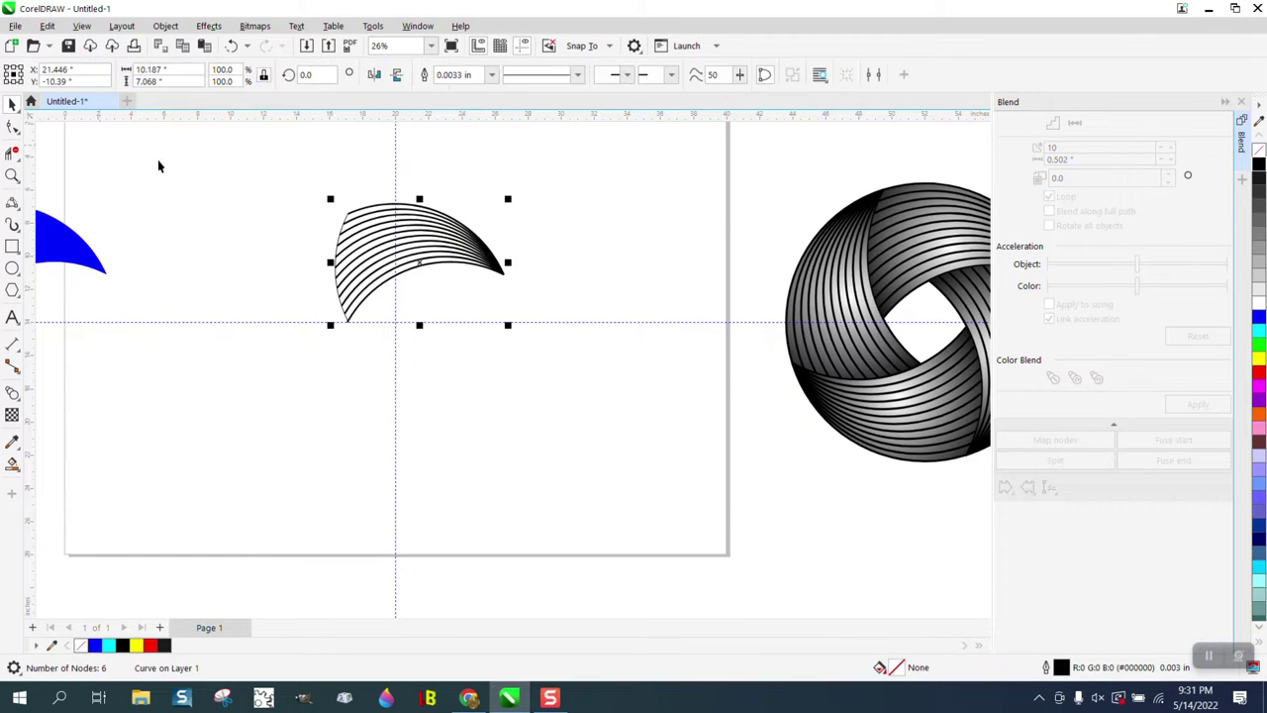
pyautogui.scroll(-1, 502, 255)
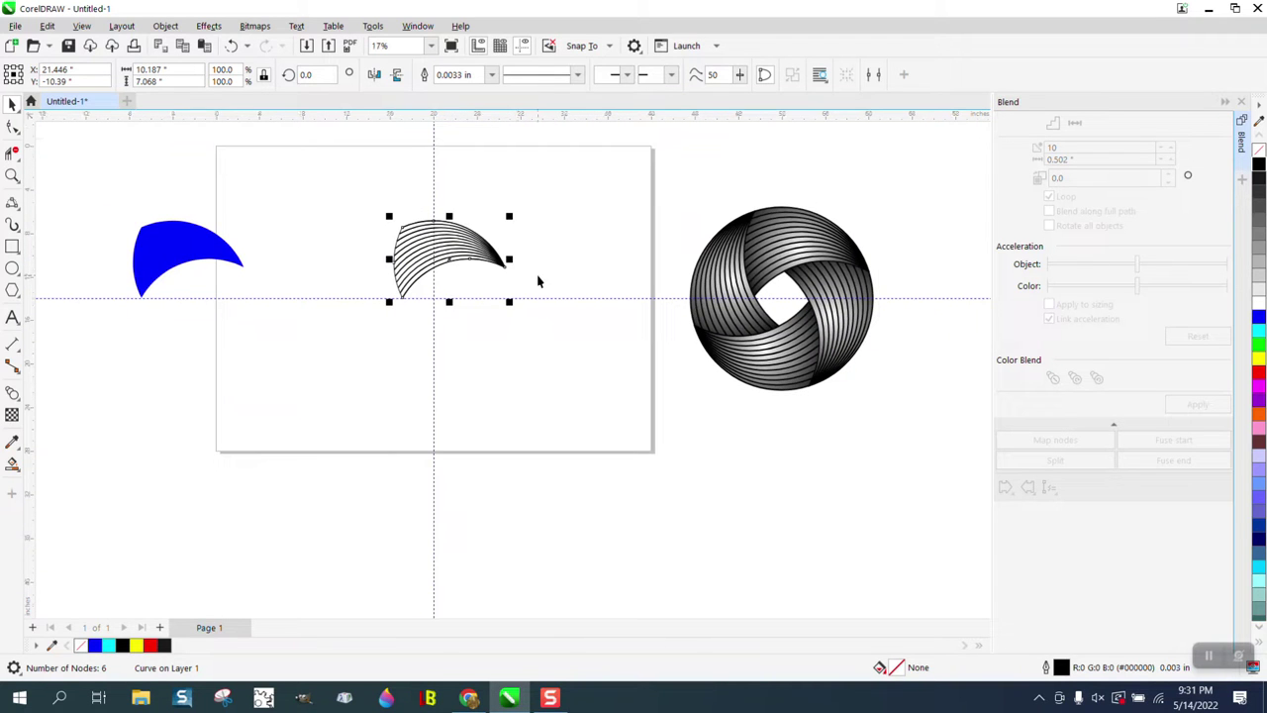
# Step: Fill the blue crescent solid black and send it To Back of Page
pyautogui.click(201, 245)
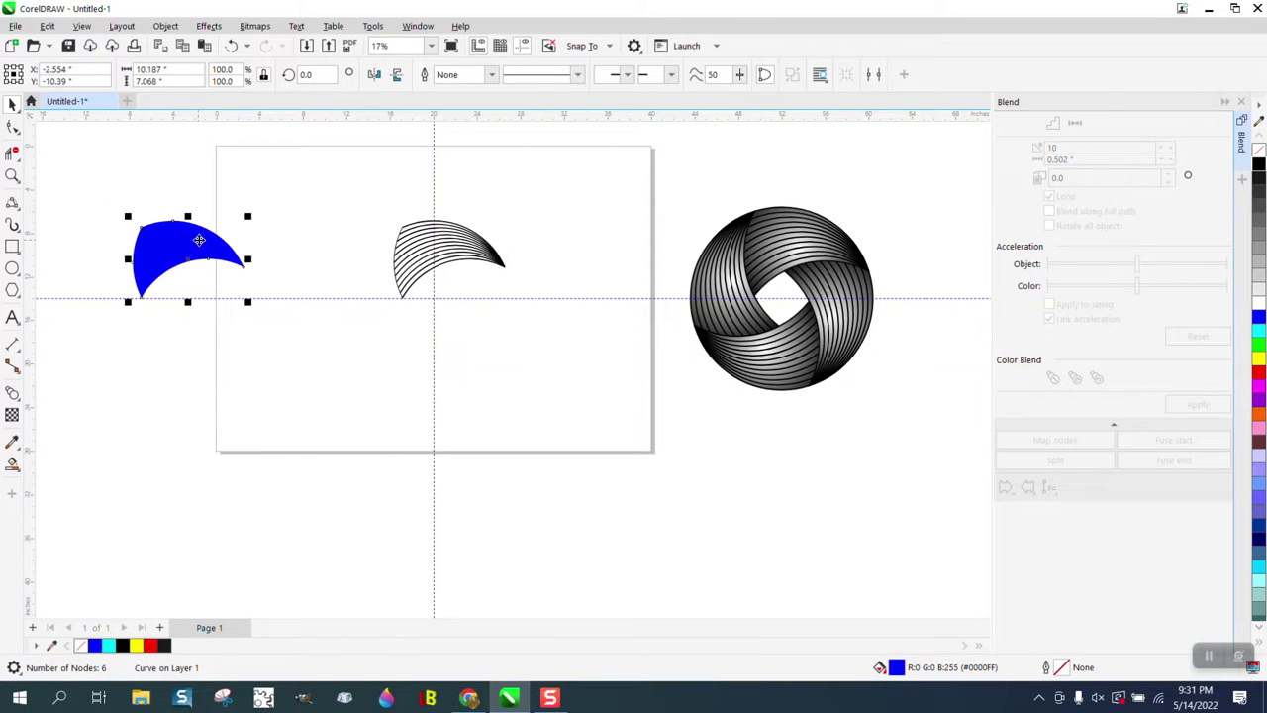
pyautogui.click(1259, 165)
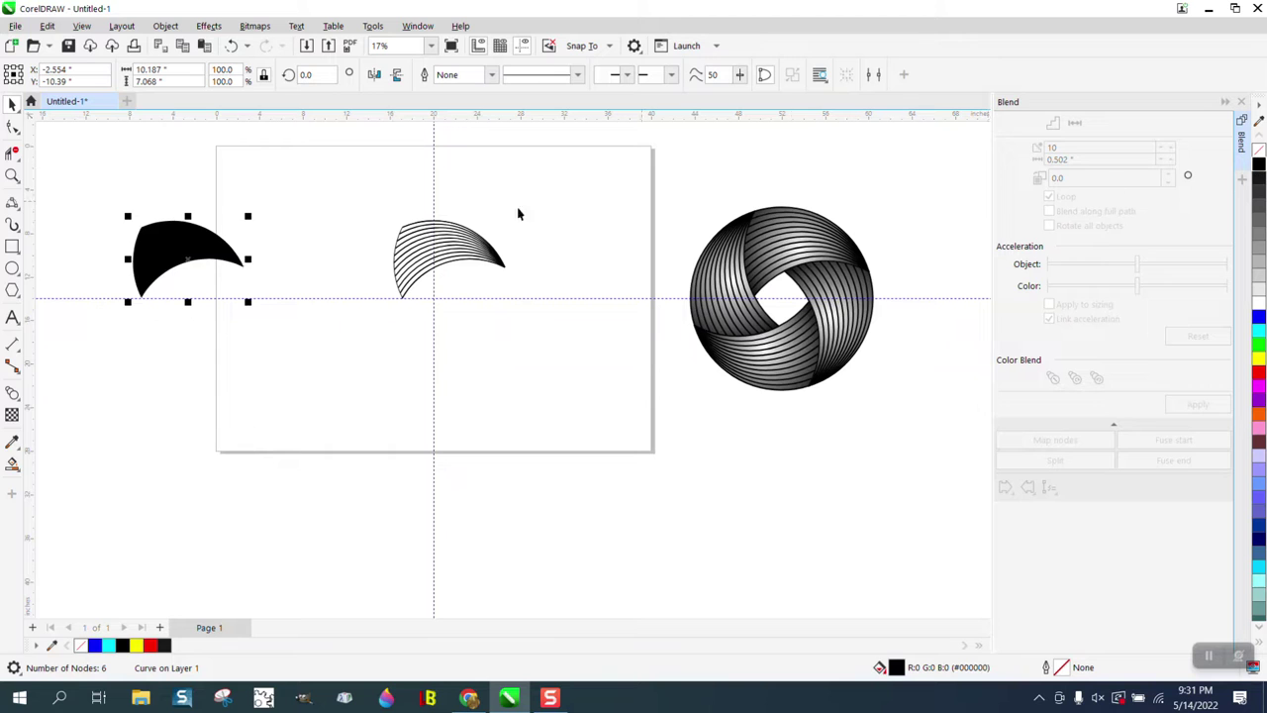
pyautogui.click(174, 31)
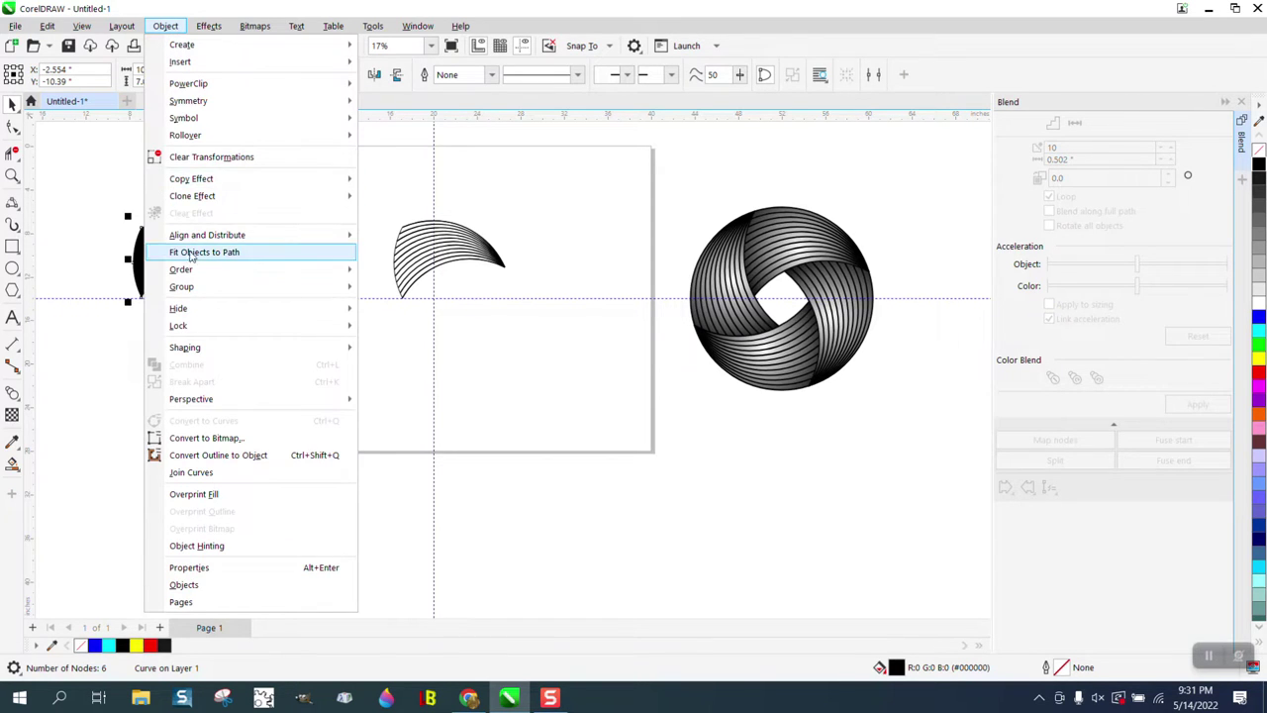
pyautogui.moveTo(193, 273)
pyautogui.click(409, 288)
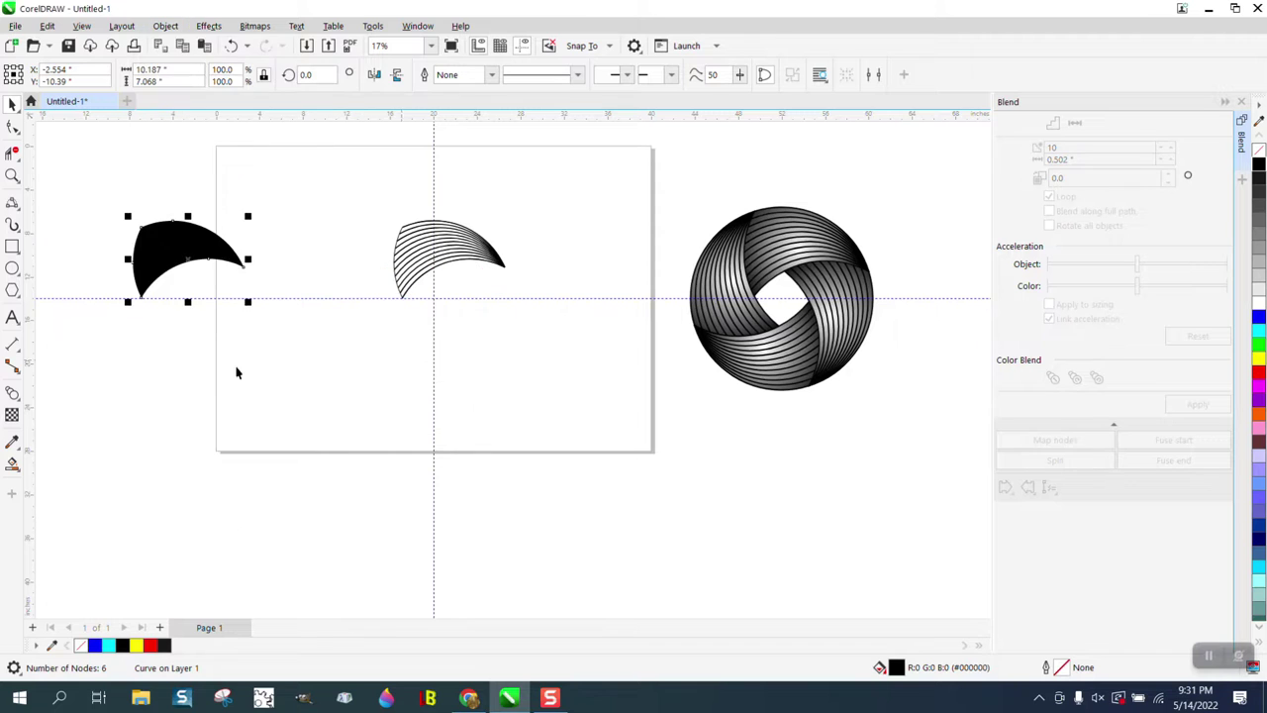
pyautogui.click(13, 466)
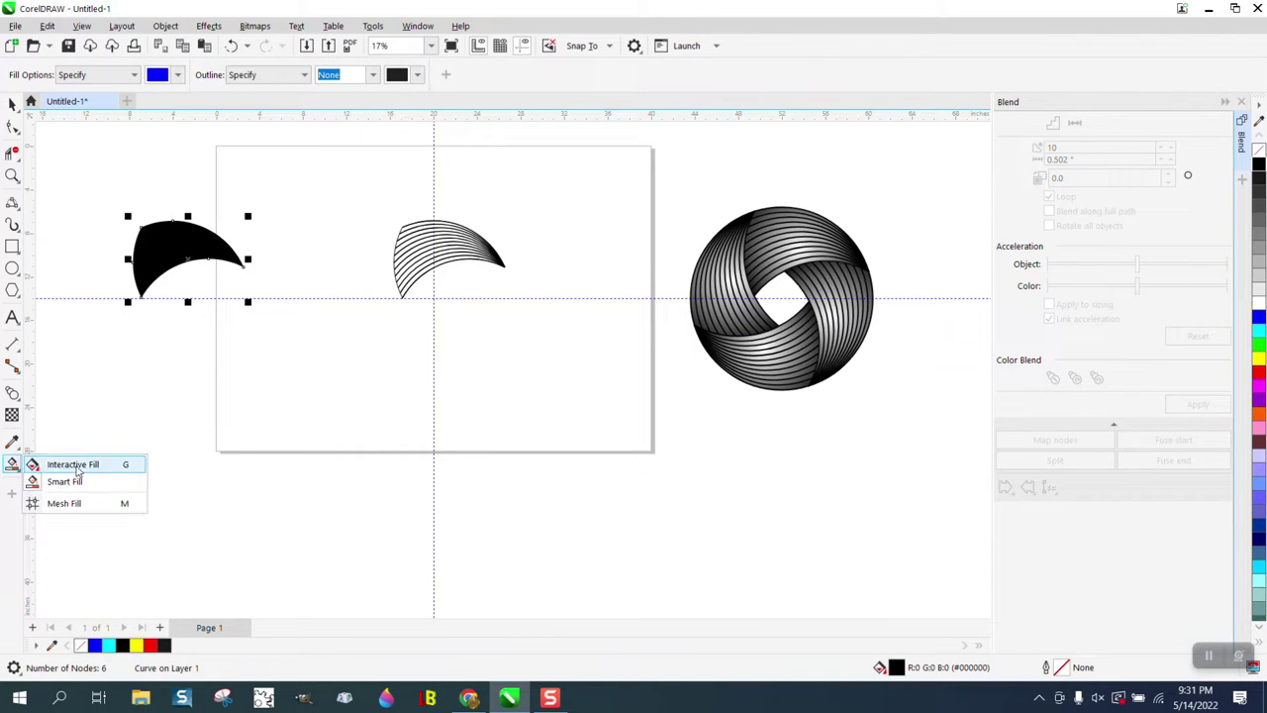
# Step: Give the crescent an elliptical gray fountain fill centred left, then move it onto the striped blend
pyautogui.click(69, 464)
pyautogui.moveTo(141, 249); pyautogui.dragTo(271, 247)
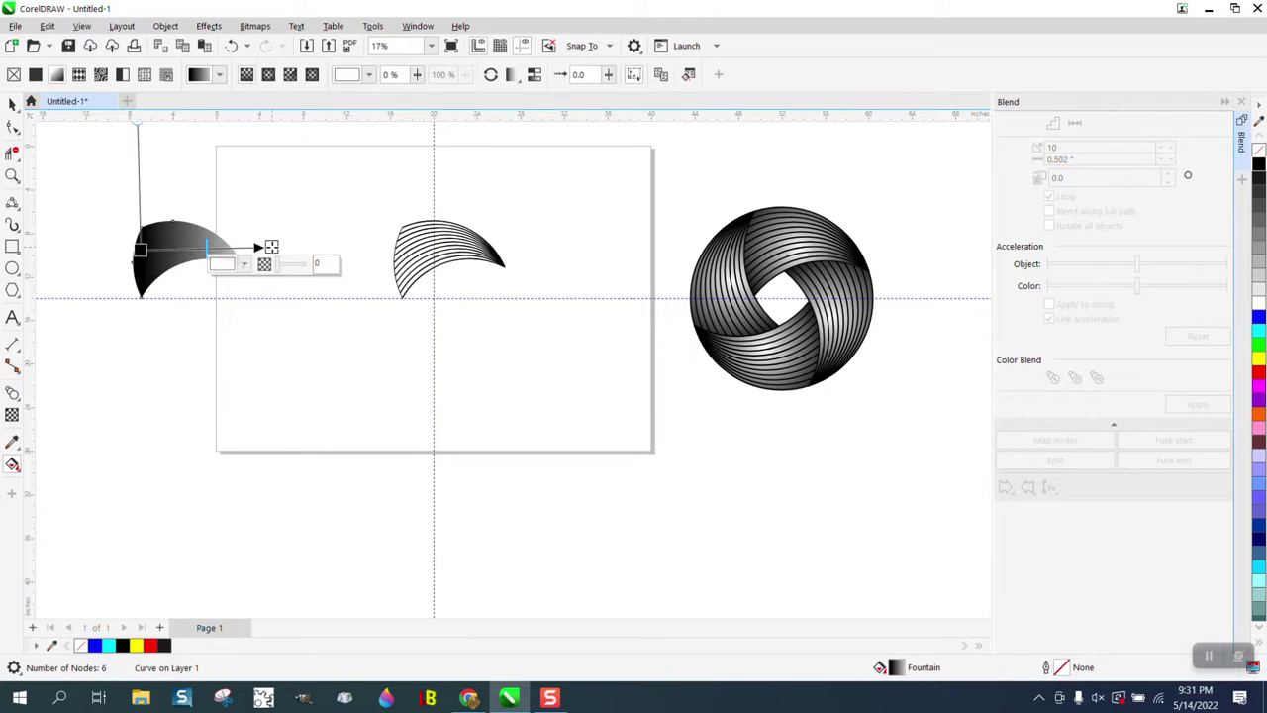
pyautogui.moveTo(140, 249); pyautogui.dragTo(123, 252)
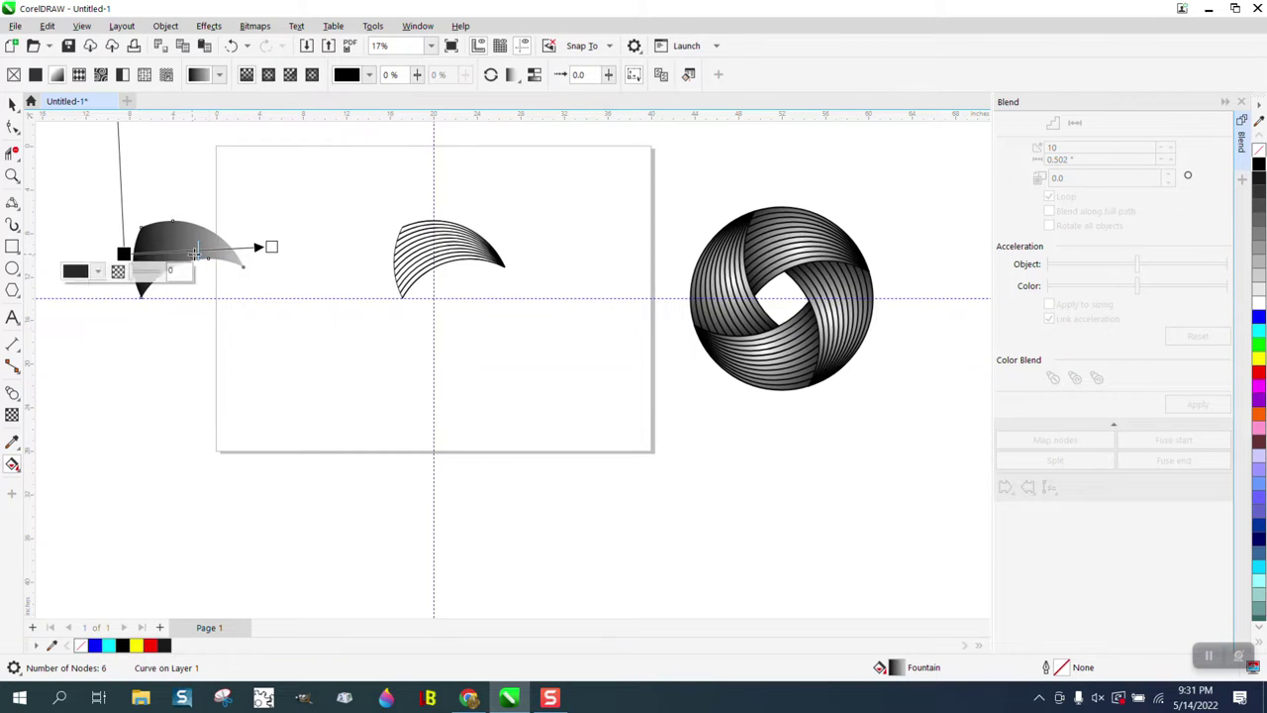
pyautogui.click(268, 77)
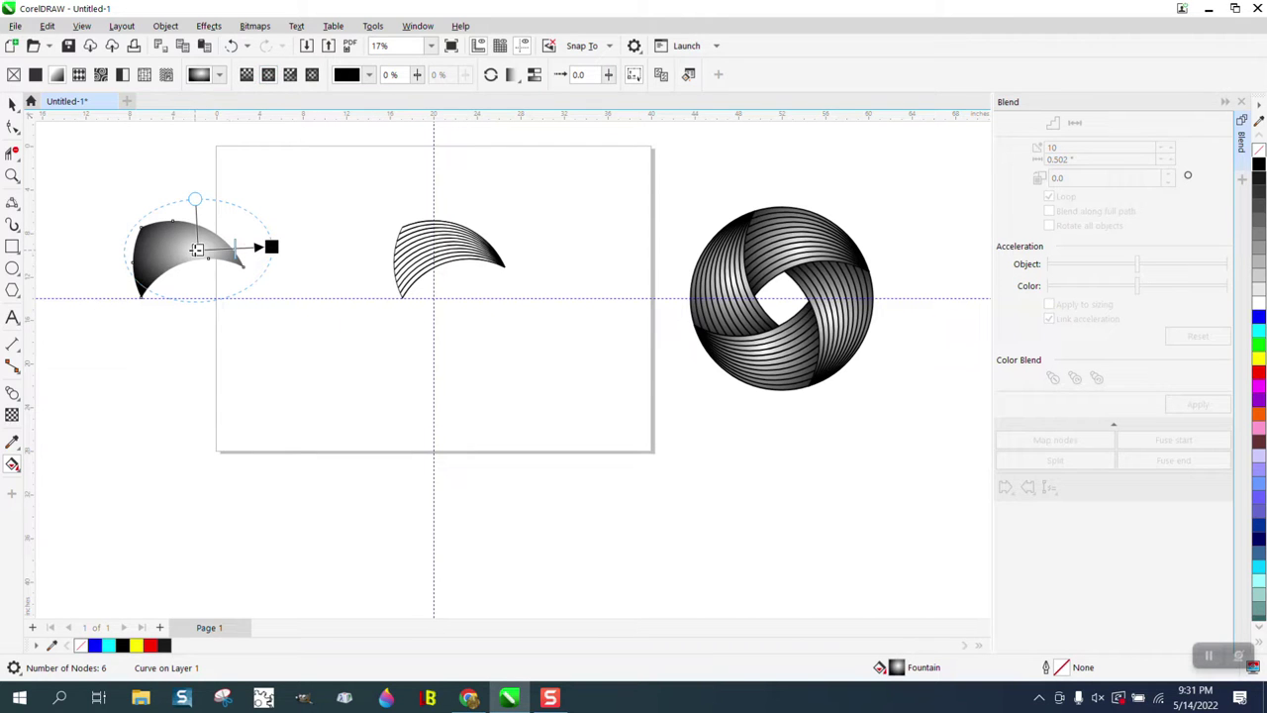
pyautogui.moveTo(197, 249); pyautogui.dragTo(160, 250)
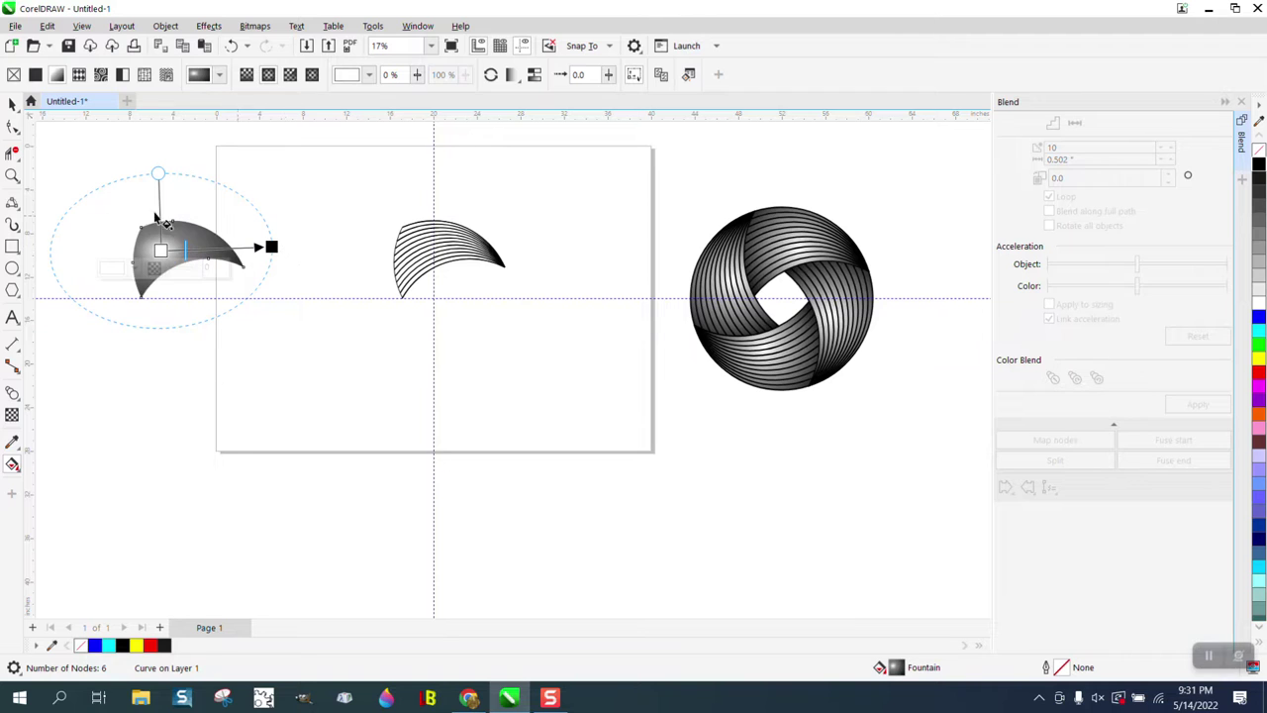
pyautogui.click(12, 104)
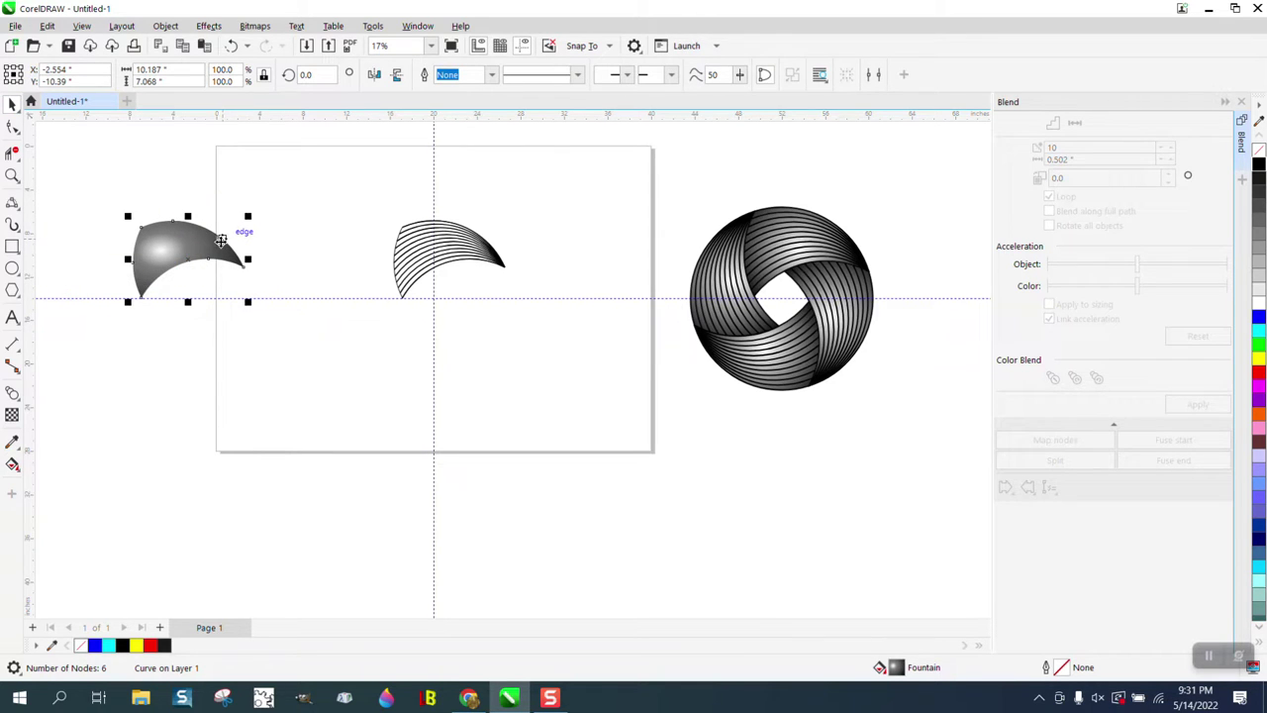
pyautogui.moveTo(220, 239); pyautogui.dragTo(482, 240)
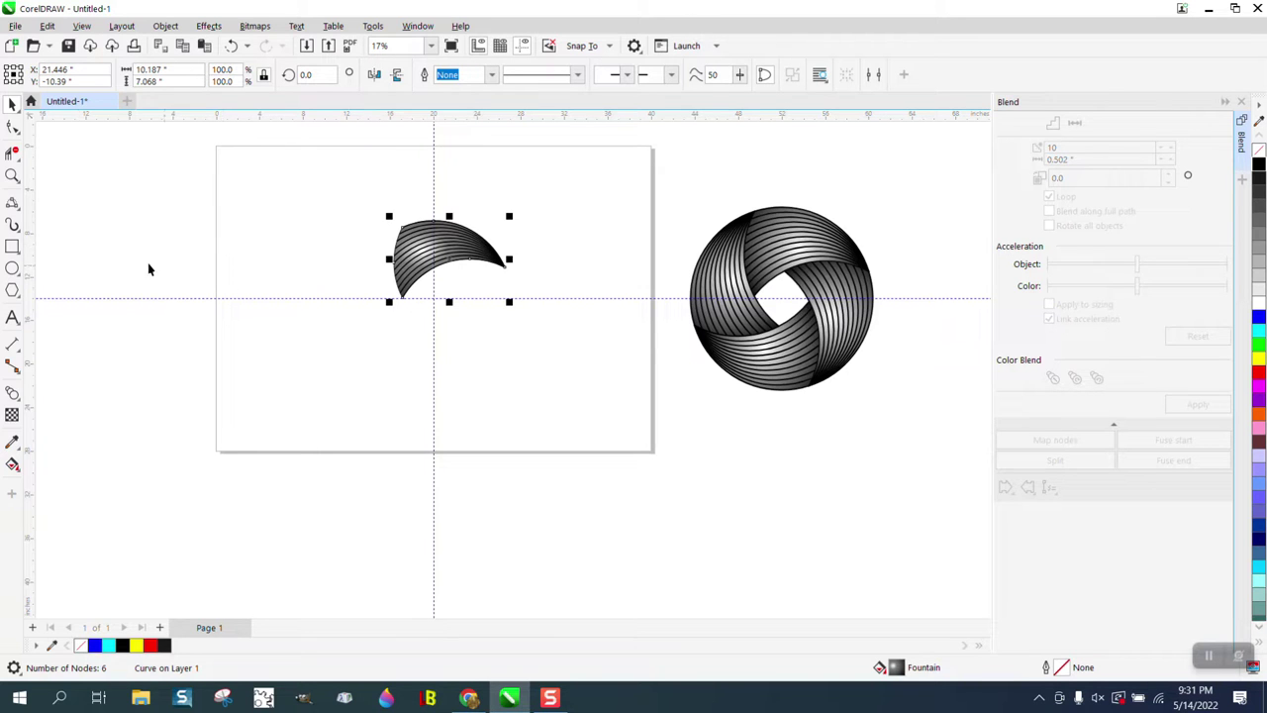
# Step: Select all five parts of the shaded striped crescent and group them
pyautogui.click(12, 175)
pyautogui.moveTo(354, 211); pyautogui.dragTo(588, 345)
pyautogui.scroll(-2, 538, 306)
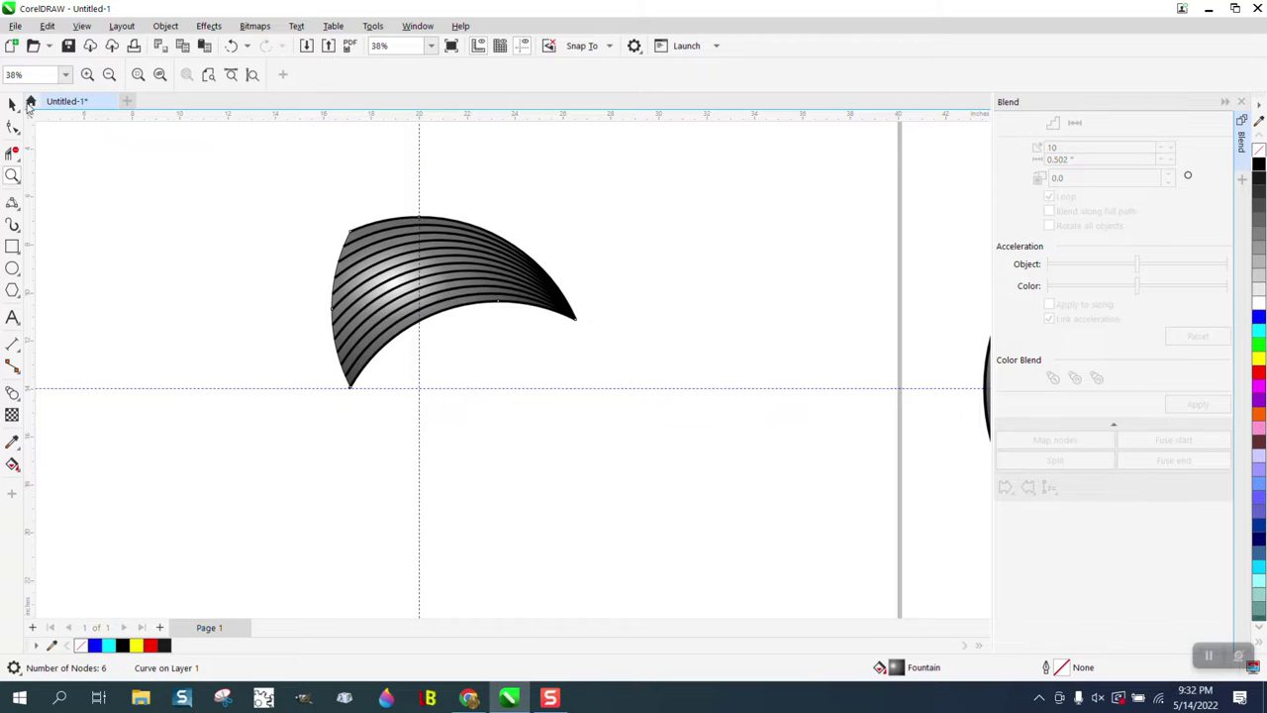
pyautogui.click(12, 104)
pyautogui.moveTo(283, 180); pyautogui.dragTo(304, 280)
pyautogui.moveTo(701, 445); pyautogui.dragTo(709, 450)
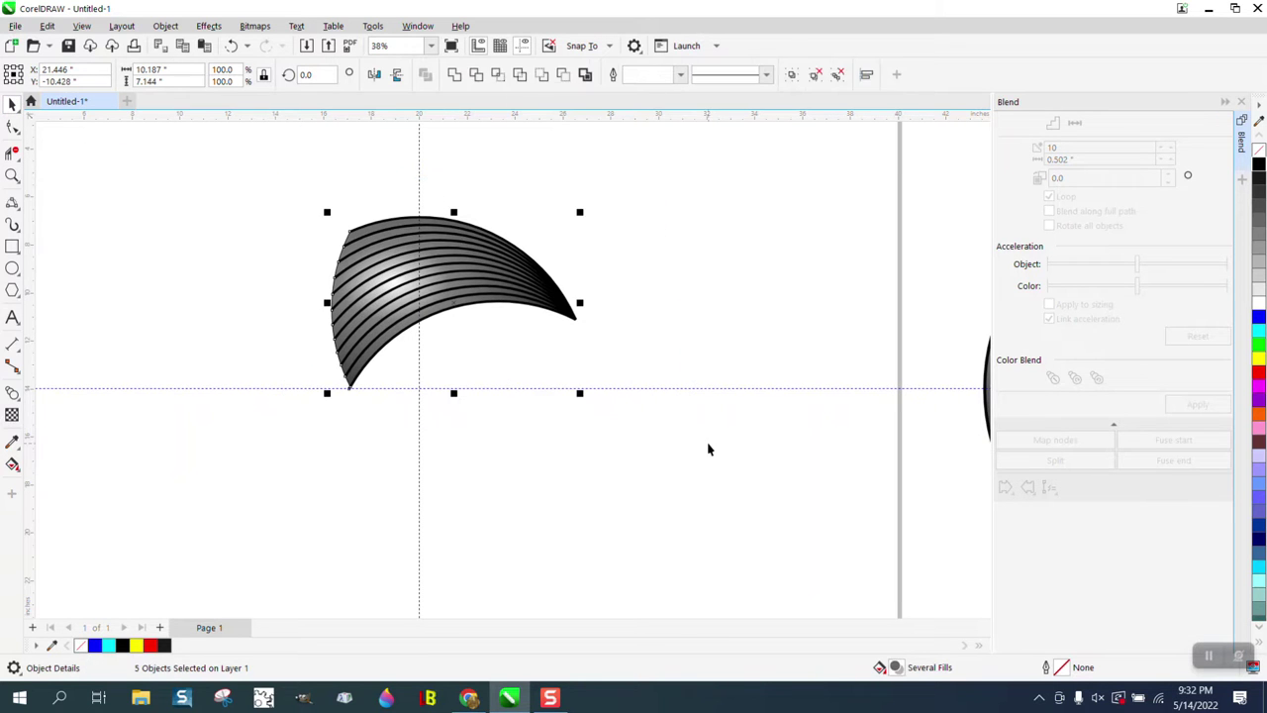
pyautogui.hotkey('ctrl', 'g')
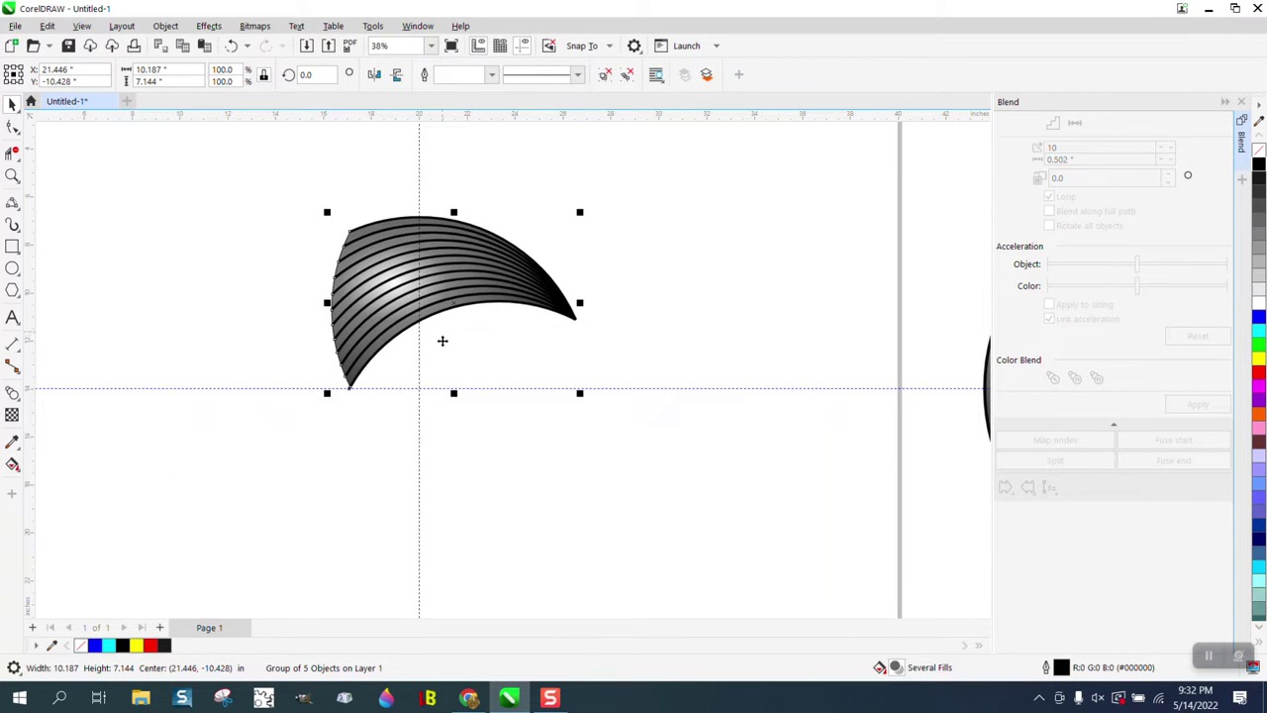
# Step: Move the group's rotation centre to the guide intersection
pyautogui.click(445, 271)
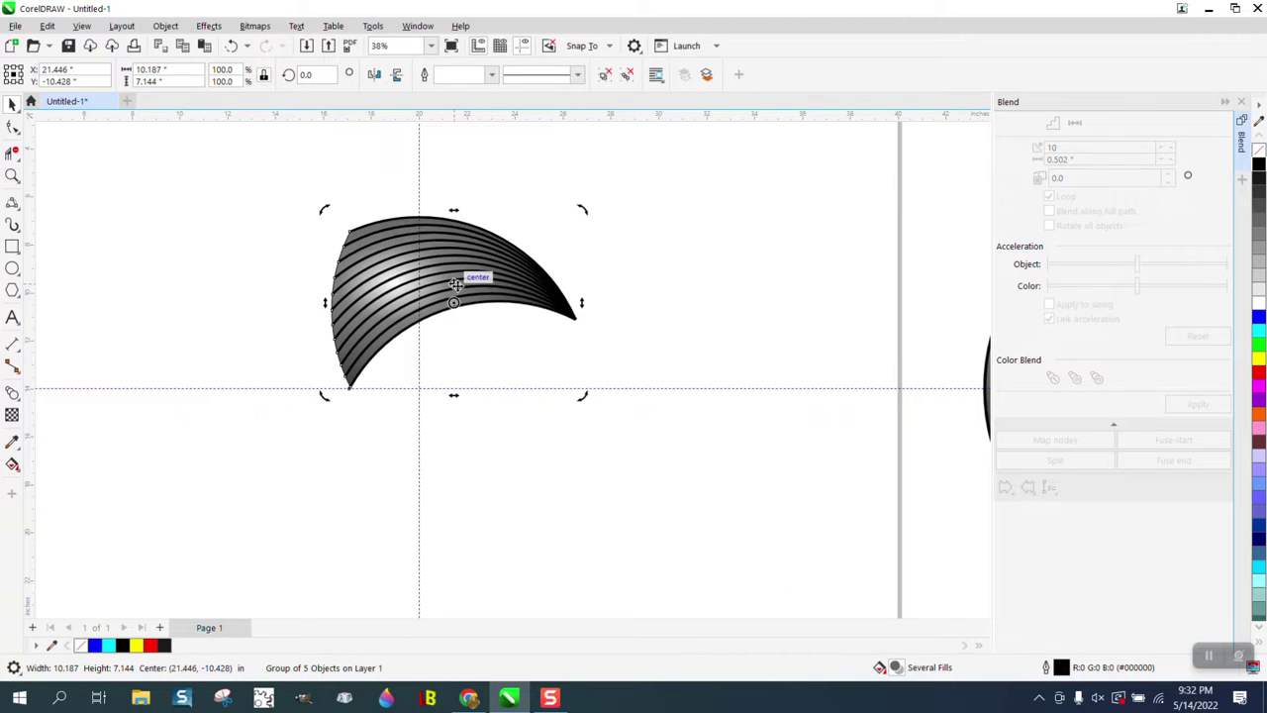
pyautogui.moveTo(451, 300); pyautogui.dragTo(419, 386)
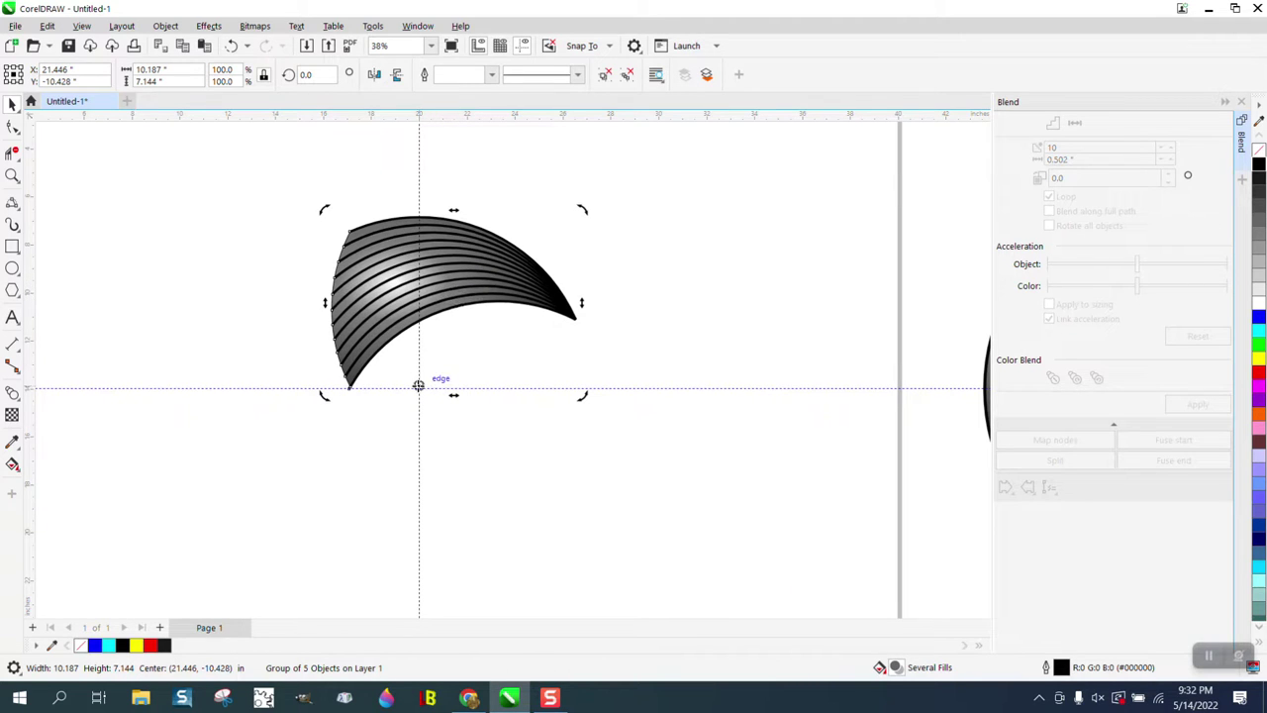
pyautogui.click(438, 260)
pyautogui.click(439, 265)
# Step: Rotate the group 90° and add rotated copies to complete a ring of four bands
pyautogui.doubleClick(307, 74)
pyautogui.write('90')
pyautogui.press('Return')
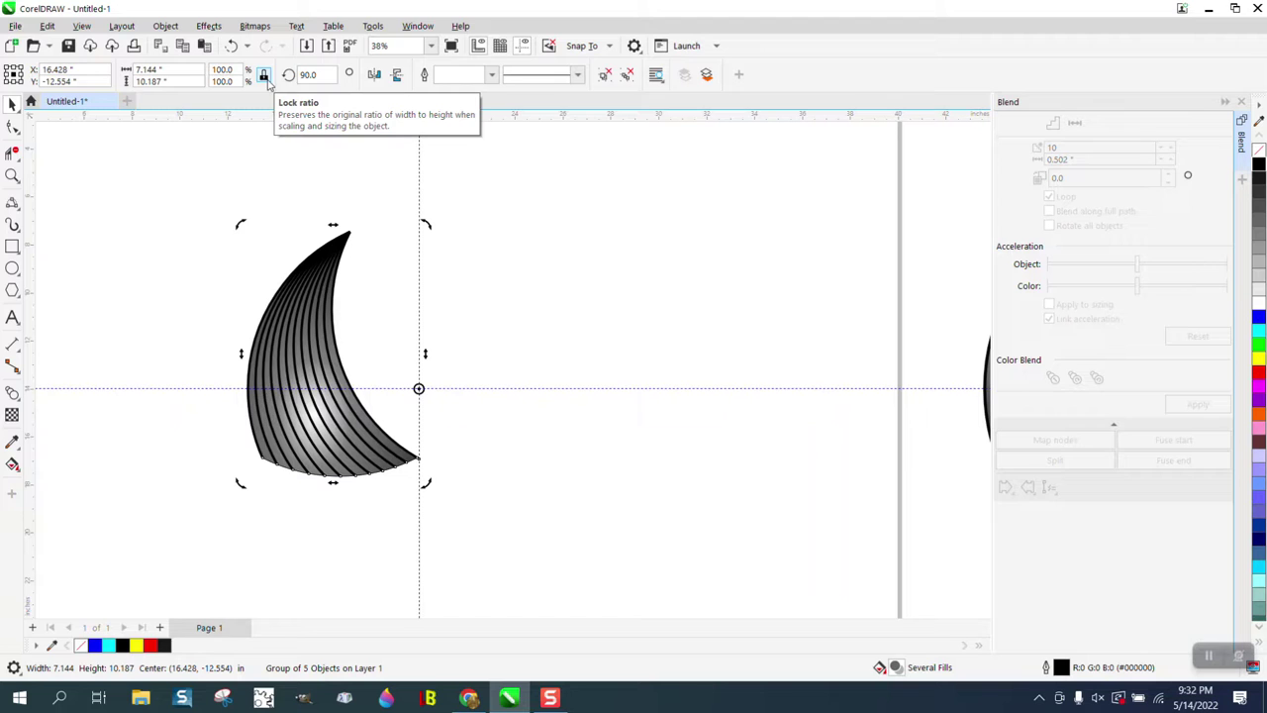
pyautogui.doubleClick(321, 75)
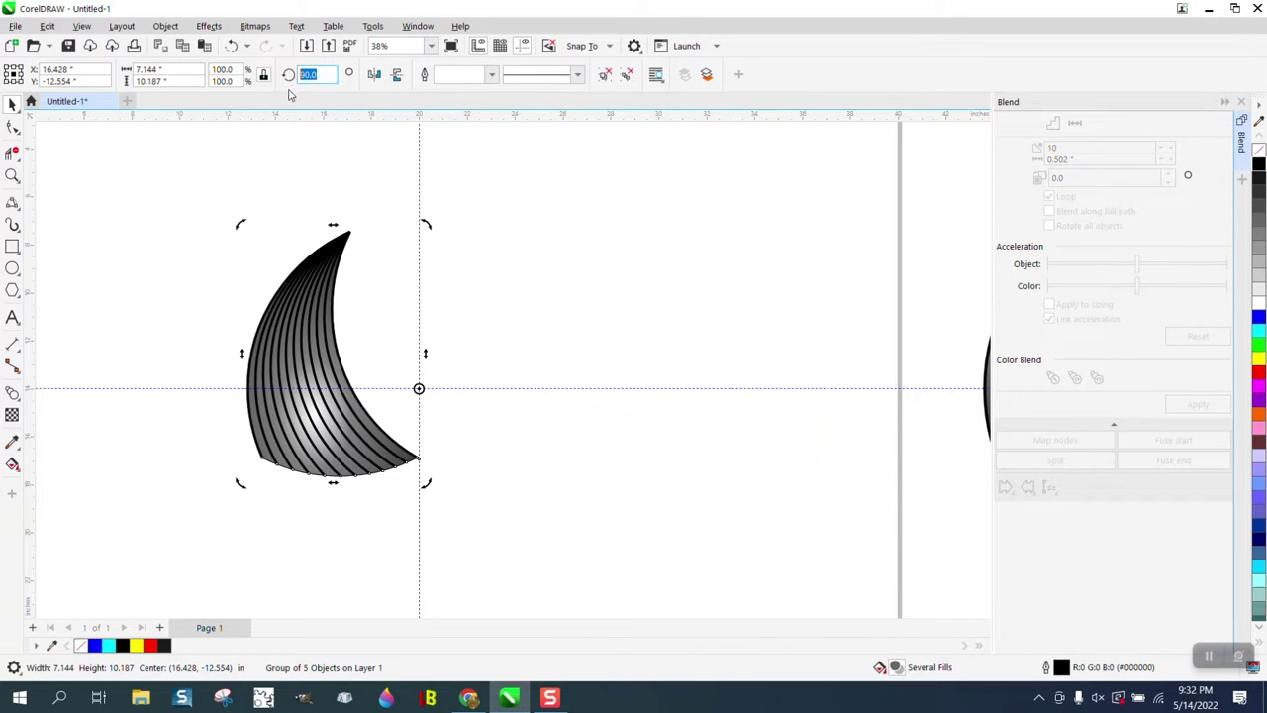
pyautogui.press('Return')
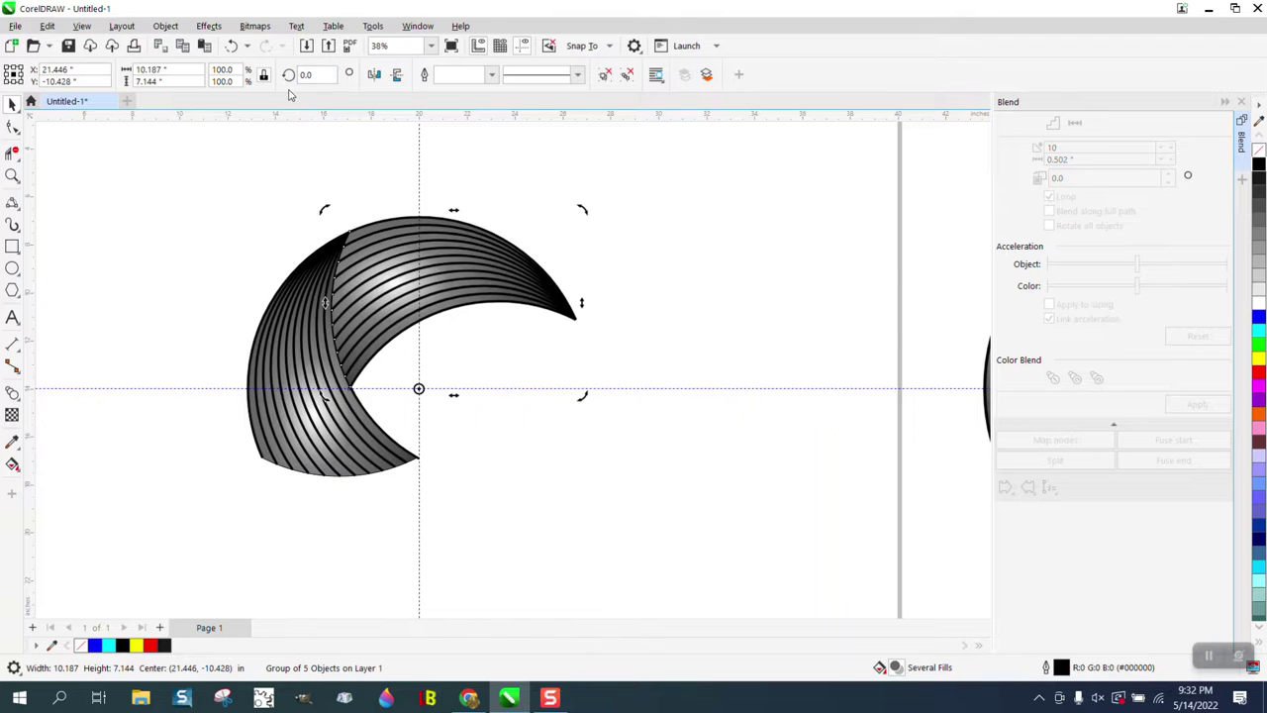
pyautogui.hotkey('ctrl', 'r')
pyautogui.hotkey('ctrl', 'r')
pyautogui.click(644, 207)
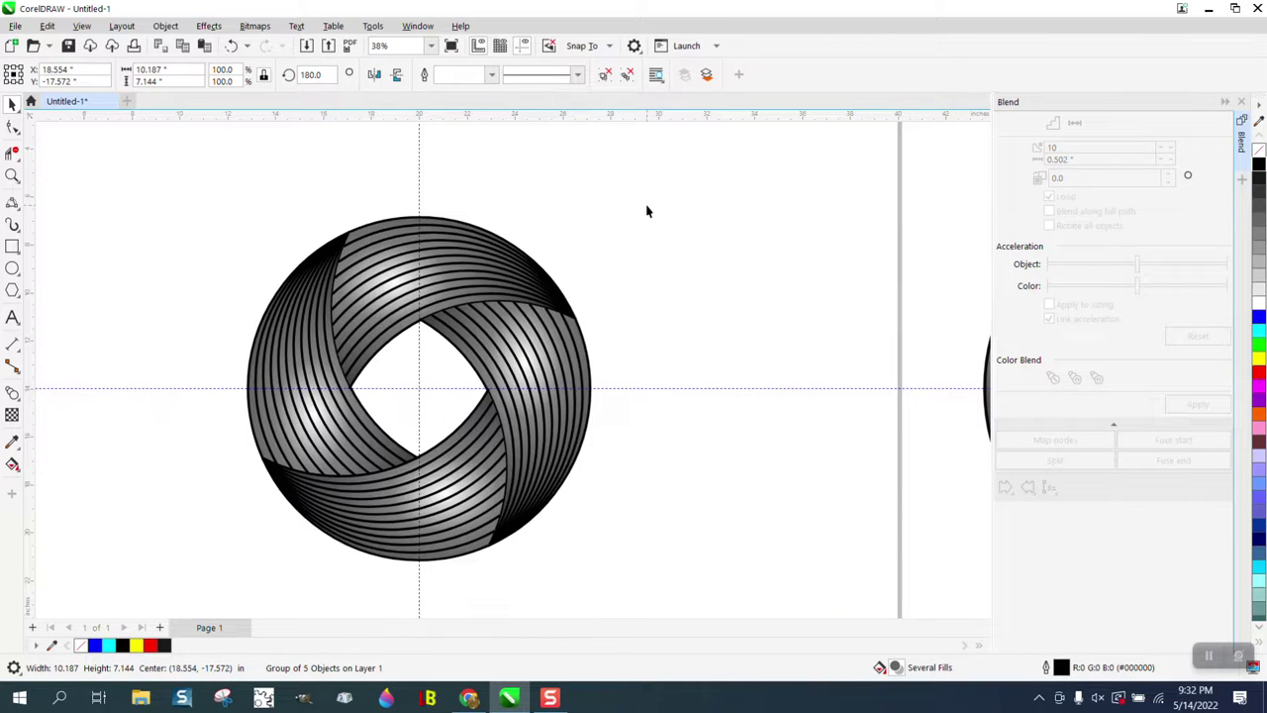
pyautogui.scroll(-2, 644, 212)
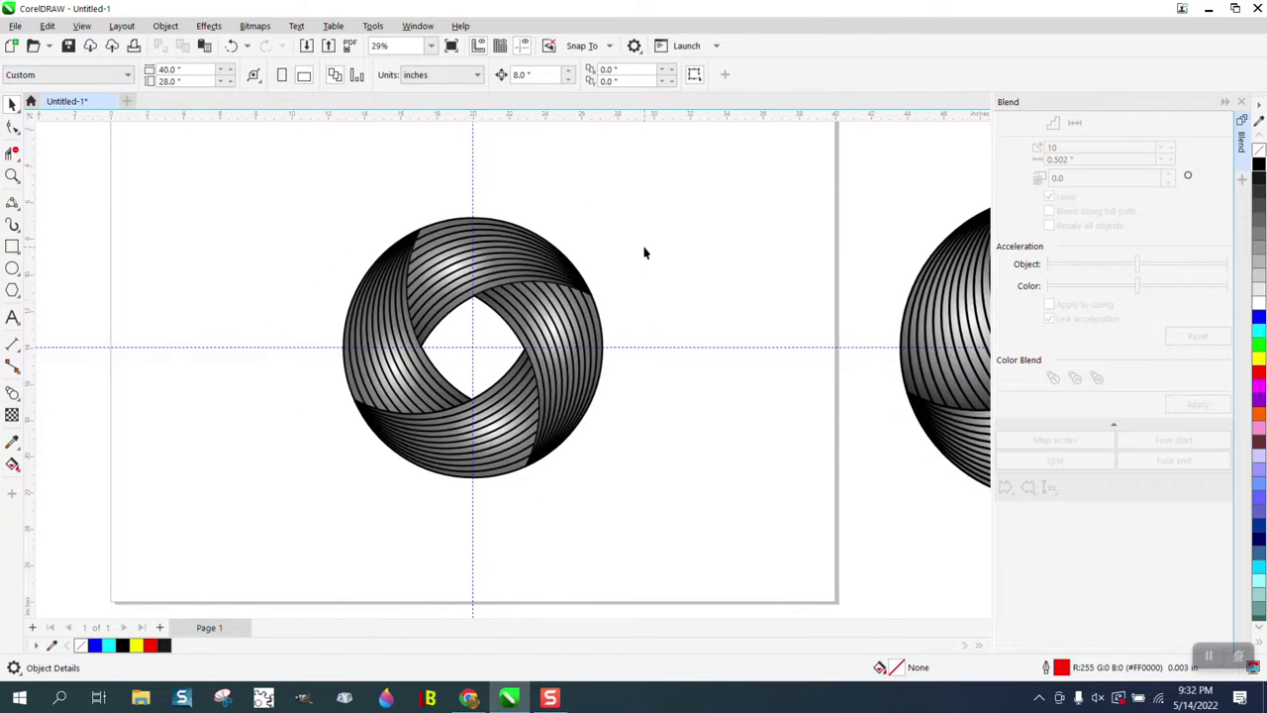
pyautogui.scroll(-1, 645, 253)
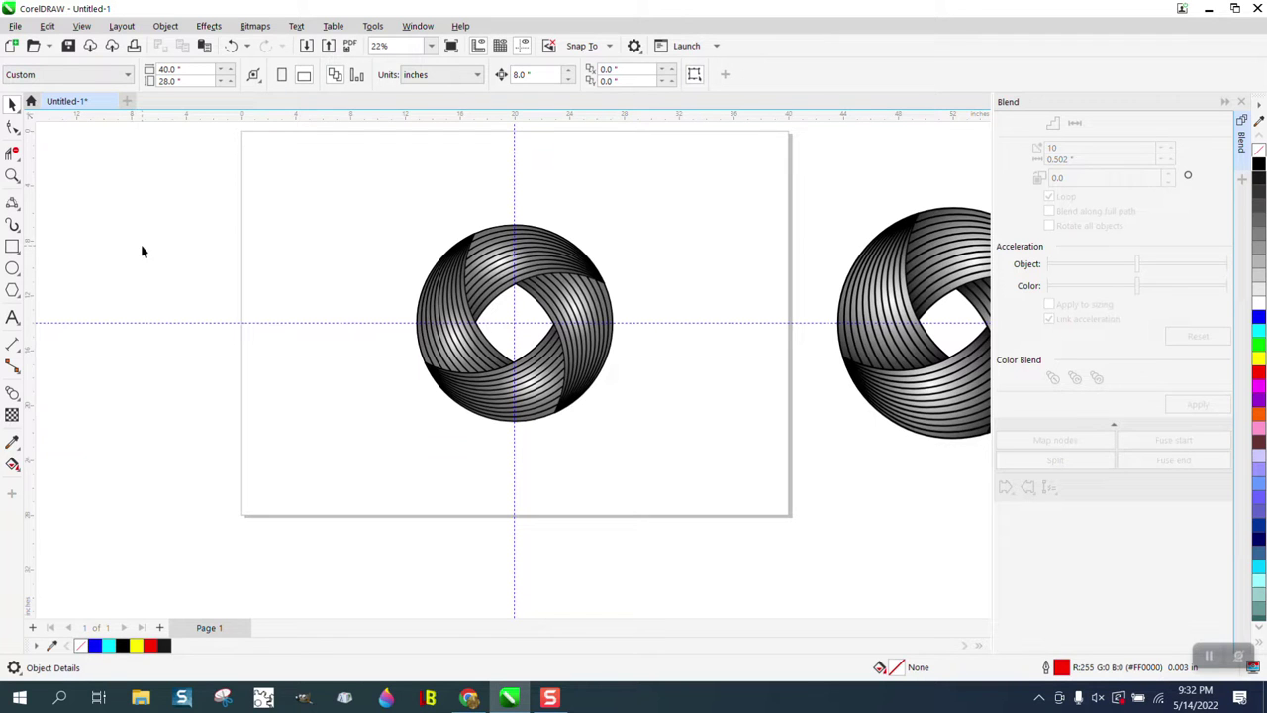
pyautogui.click(12, 175)
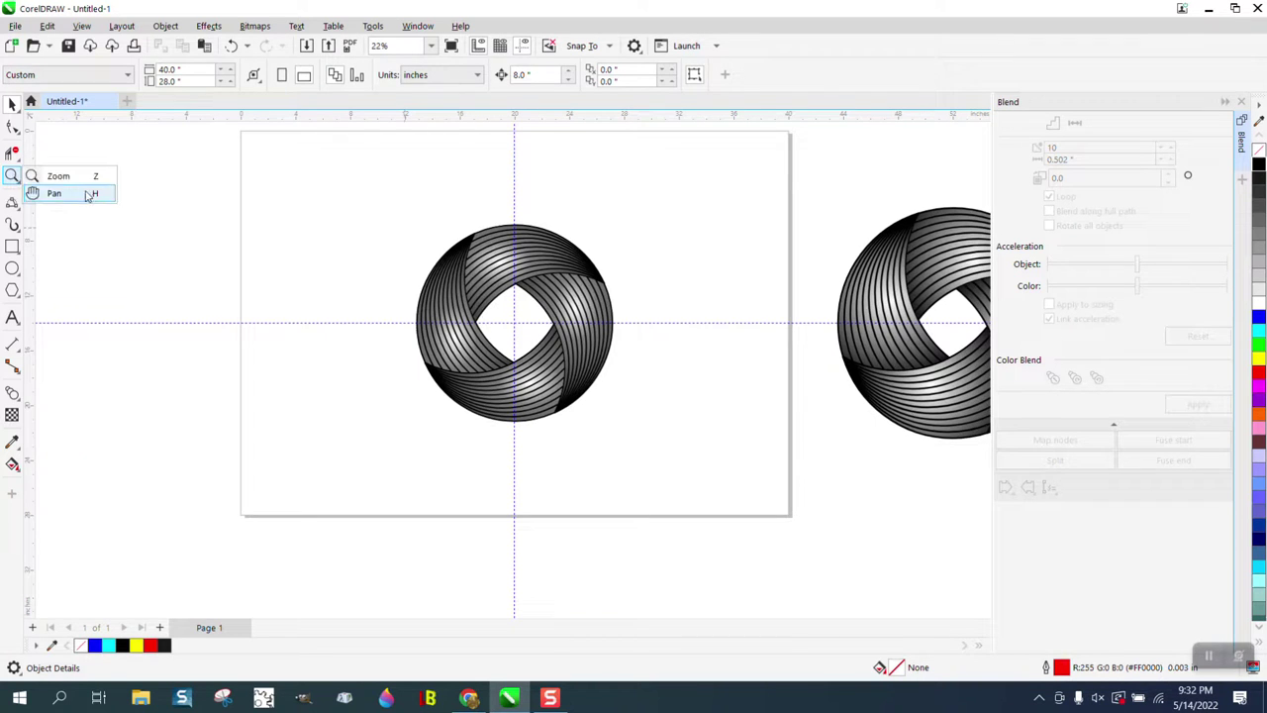
pyautogui.click(67, 180)
pyautogui.moveTo(418, 214); pyautogui.dragTo(721, 452)
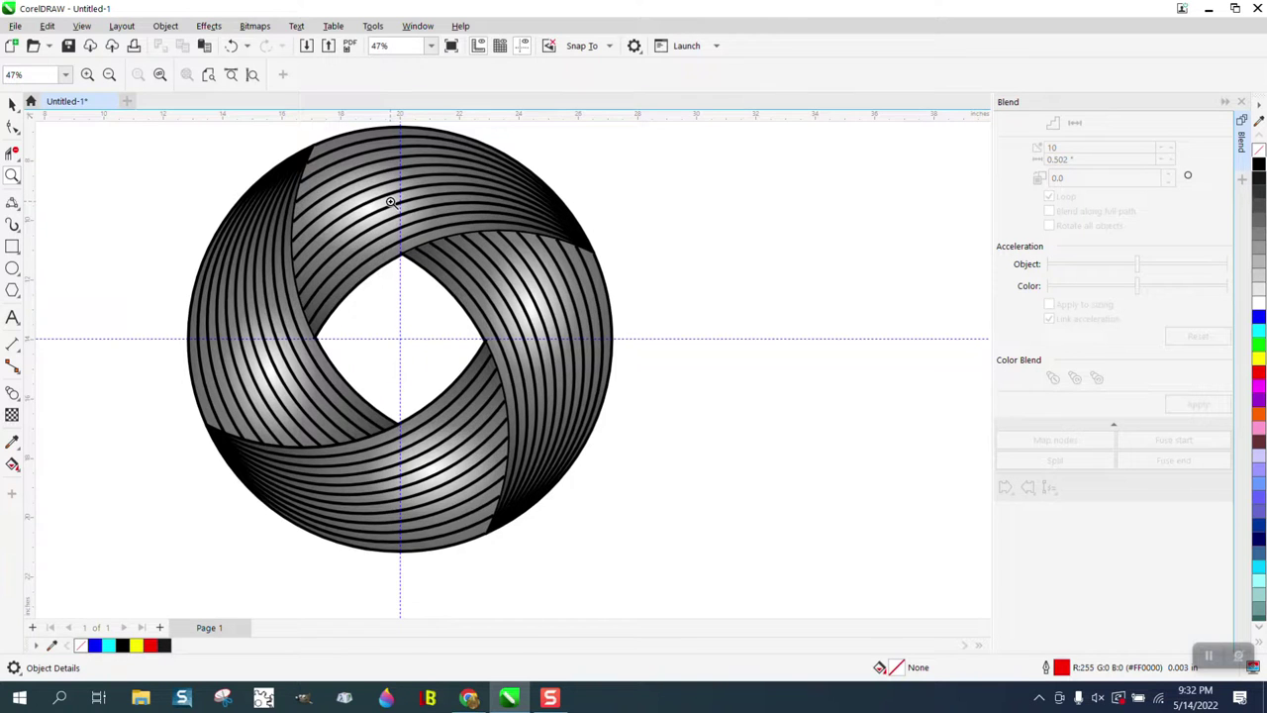
pyautogui.scroll(-5, 390, 202)
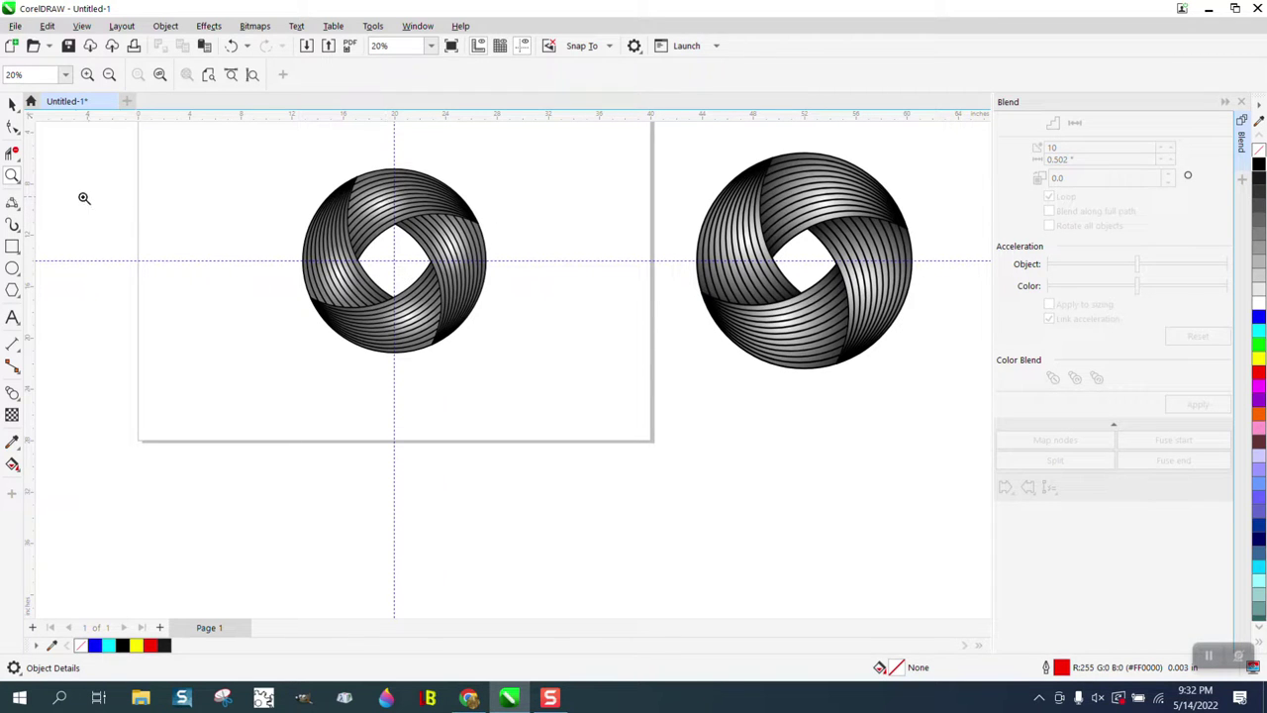
pyautogui.moveTo(690, 167); pyautogui.dragTo(941, 382)
pyautogui.scroll(-5, 942, 382)
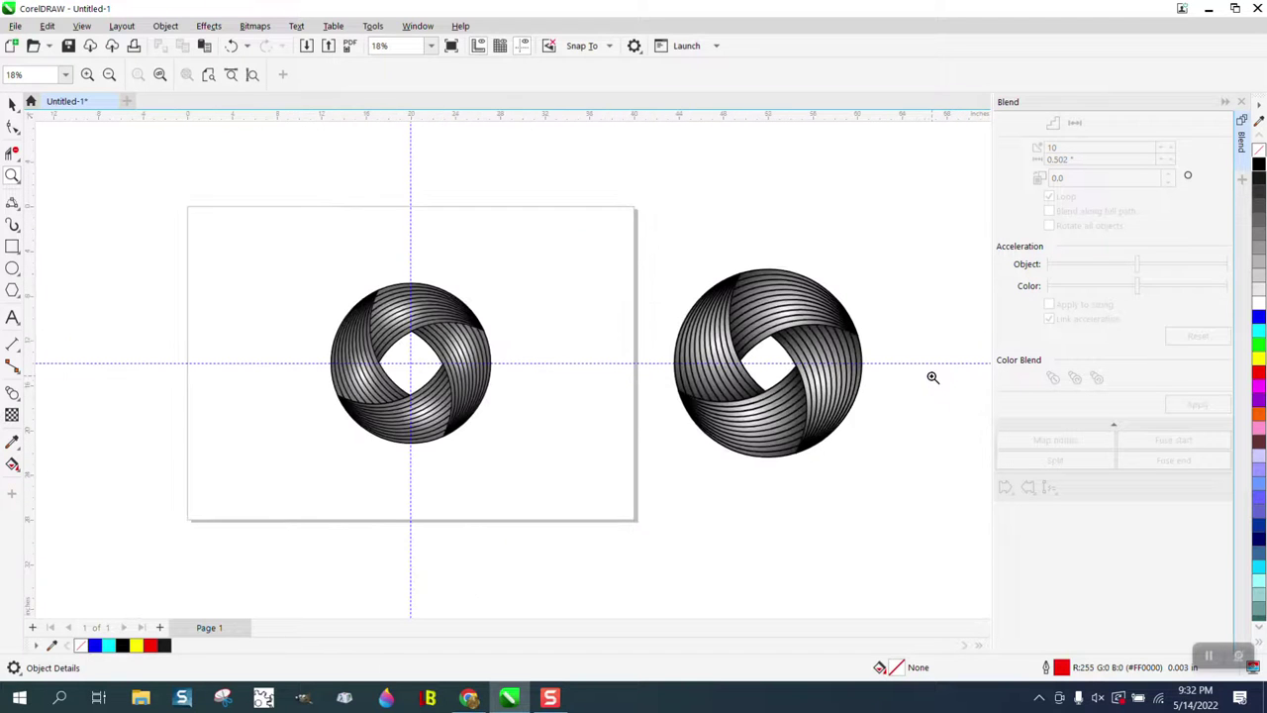
pyautogui.moveTo(327, 297); pyautogui.dragTo(612, 456)
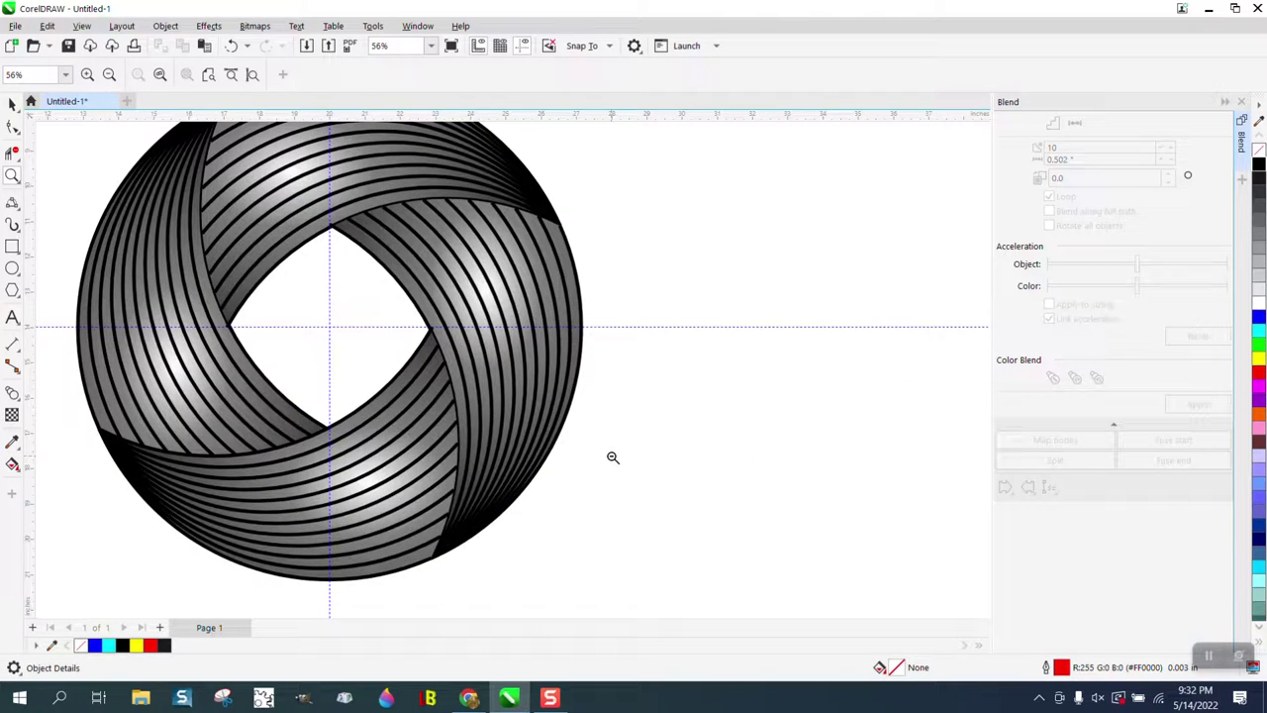